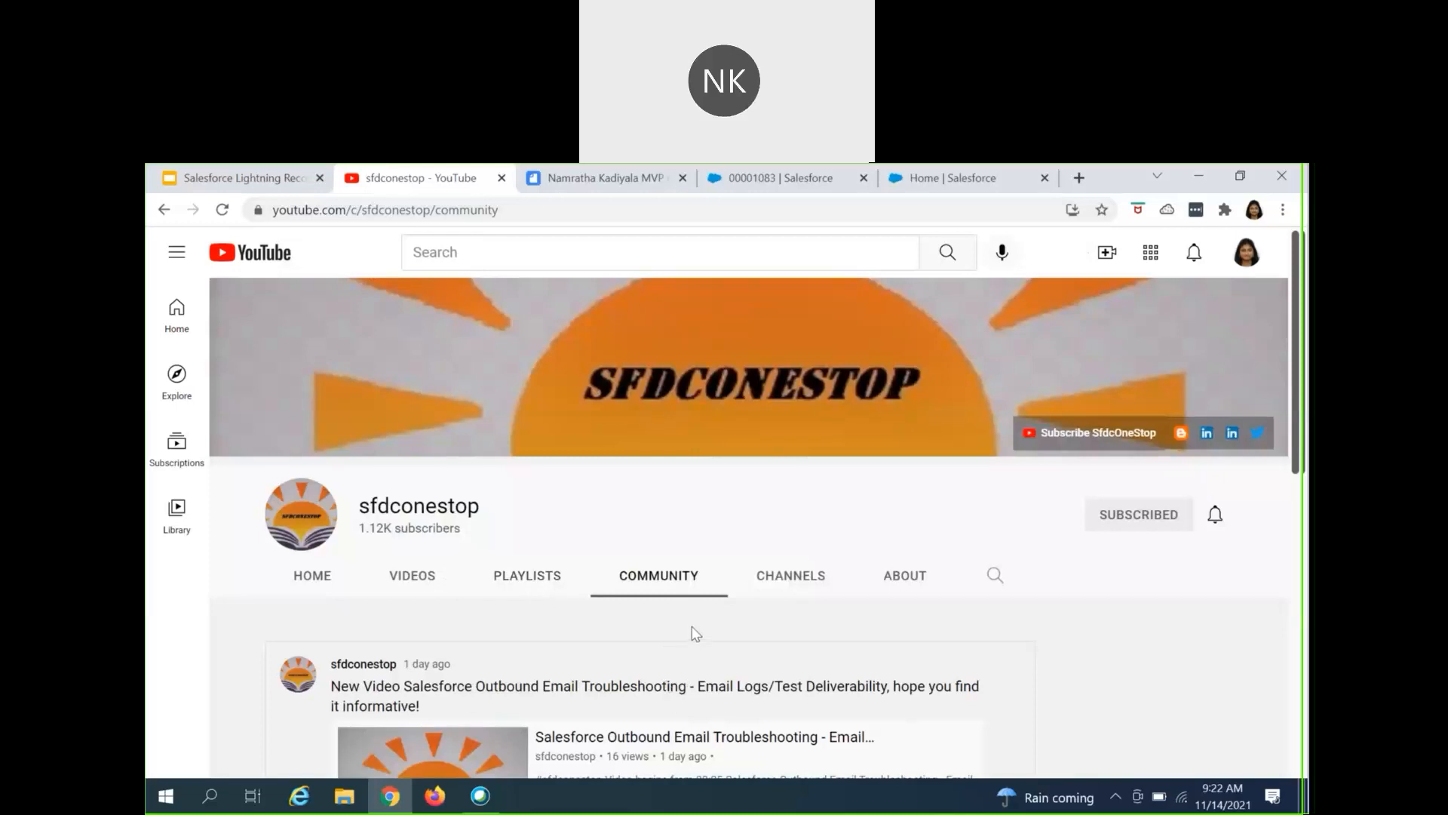
- Look through the sfdconestop channel's community posts and its created and by-topic Salesforce playlists
scroll(695, 632, "down", 3)
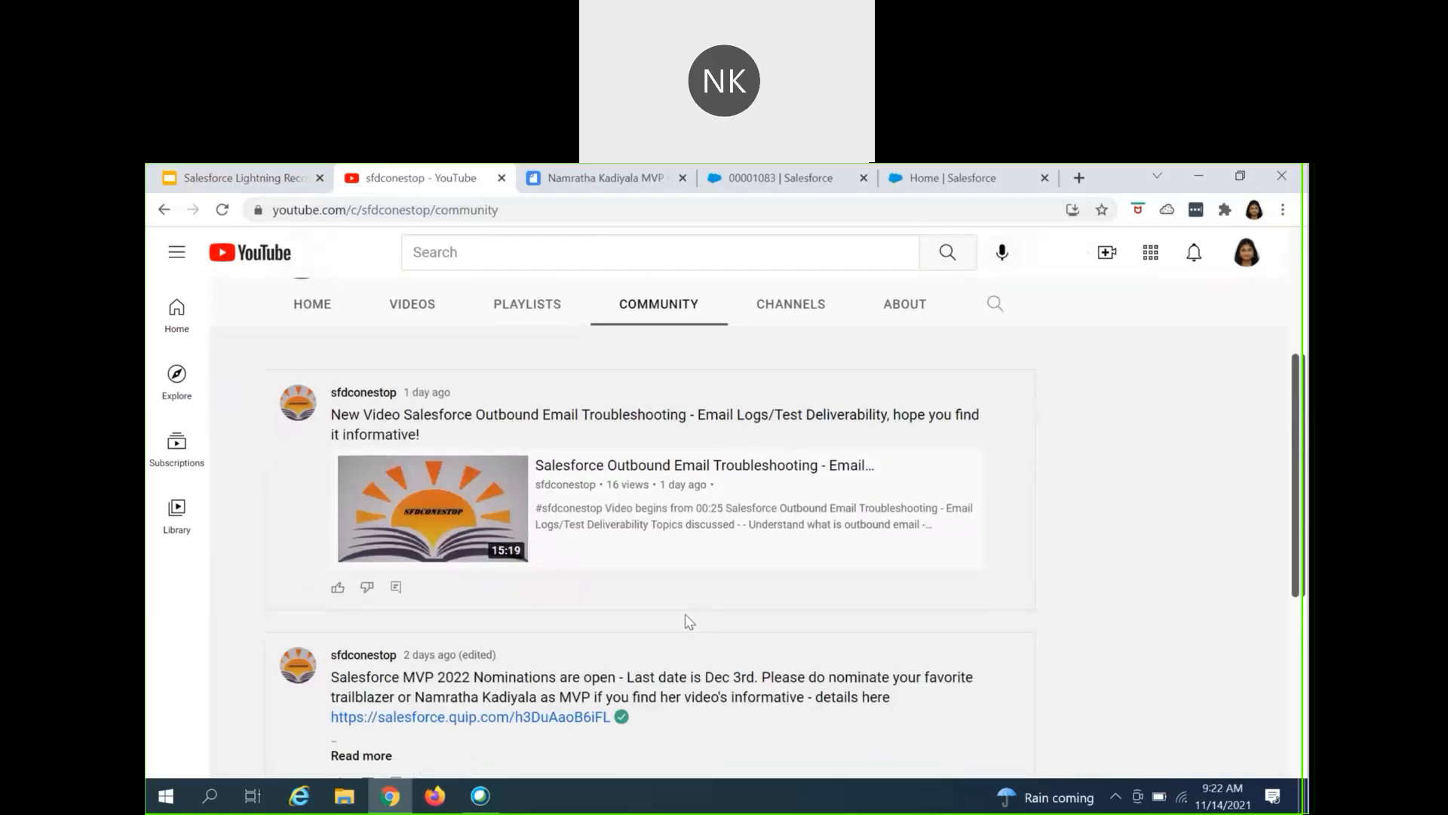
scroll(582, 603, "down", 1)
scroll(583, 603, "up", 5)
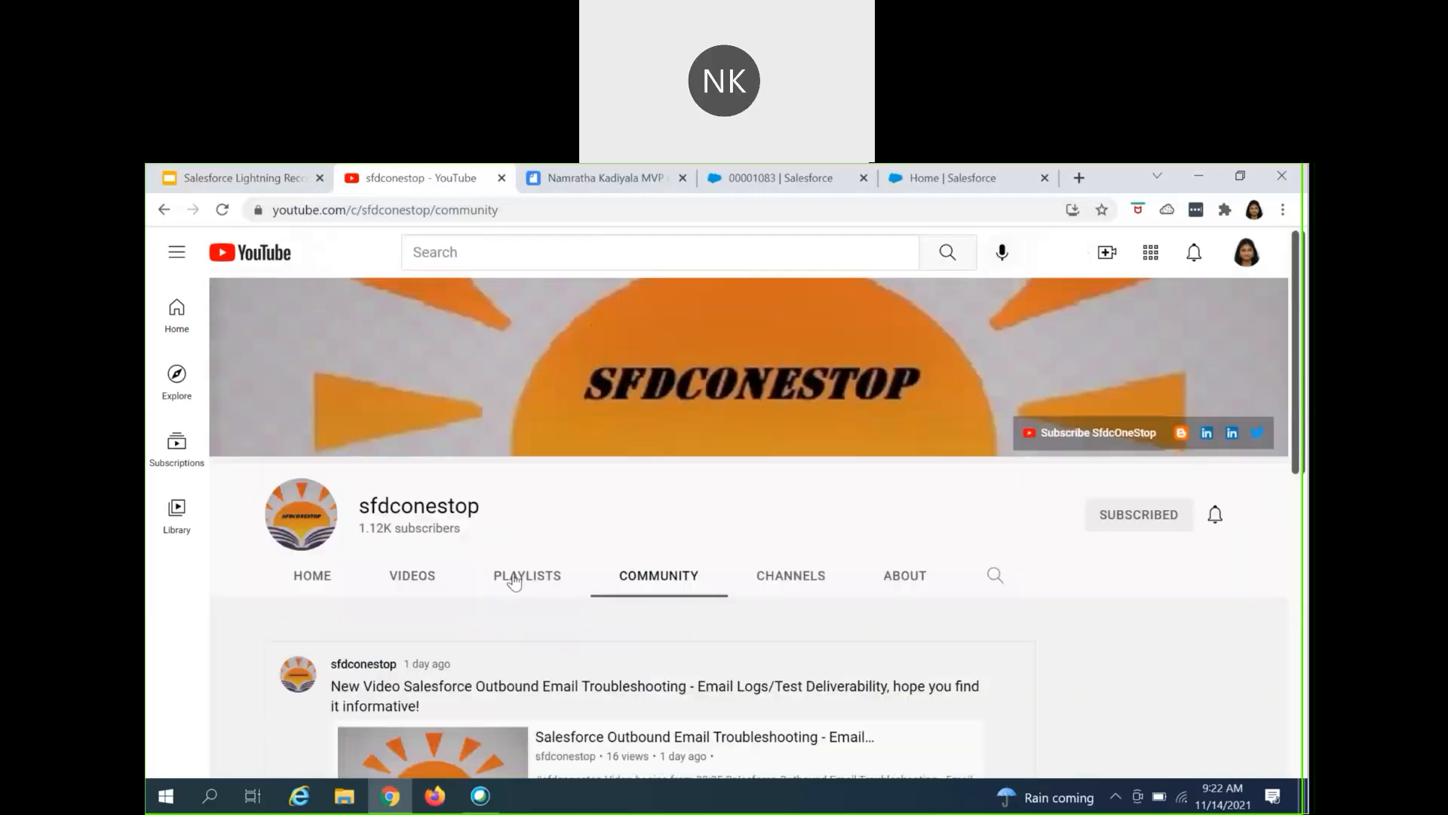
left_click(507, 576)
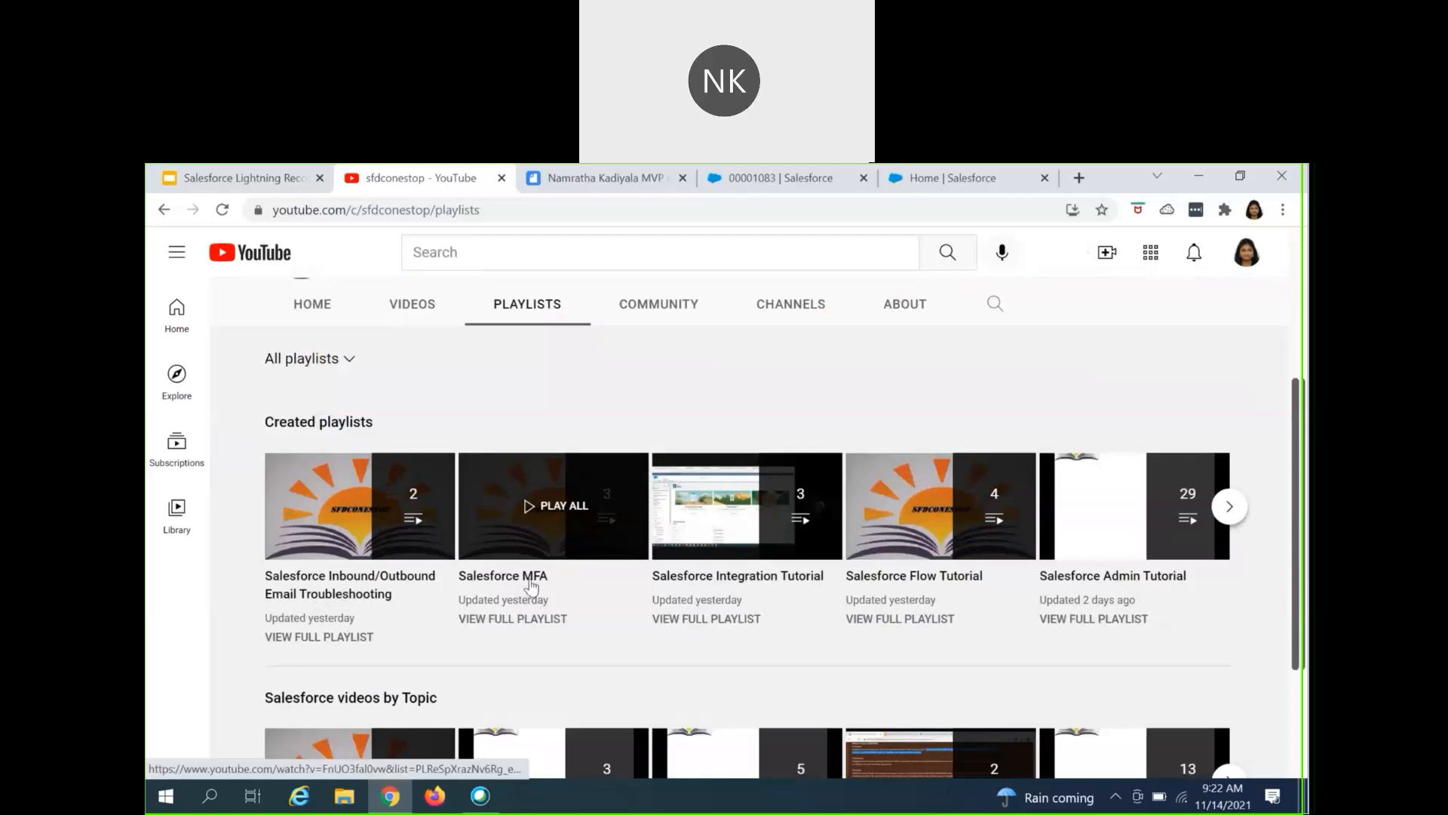
left_click(1228, 507)
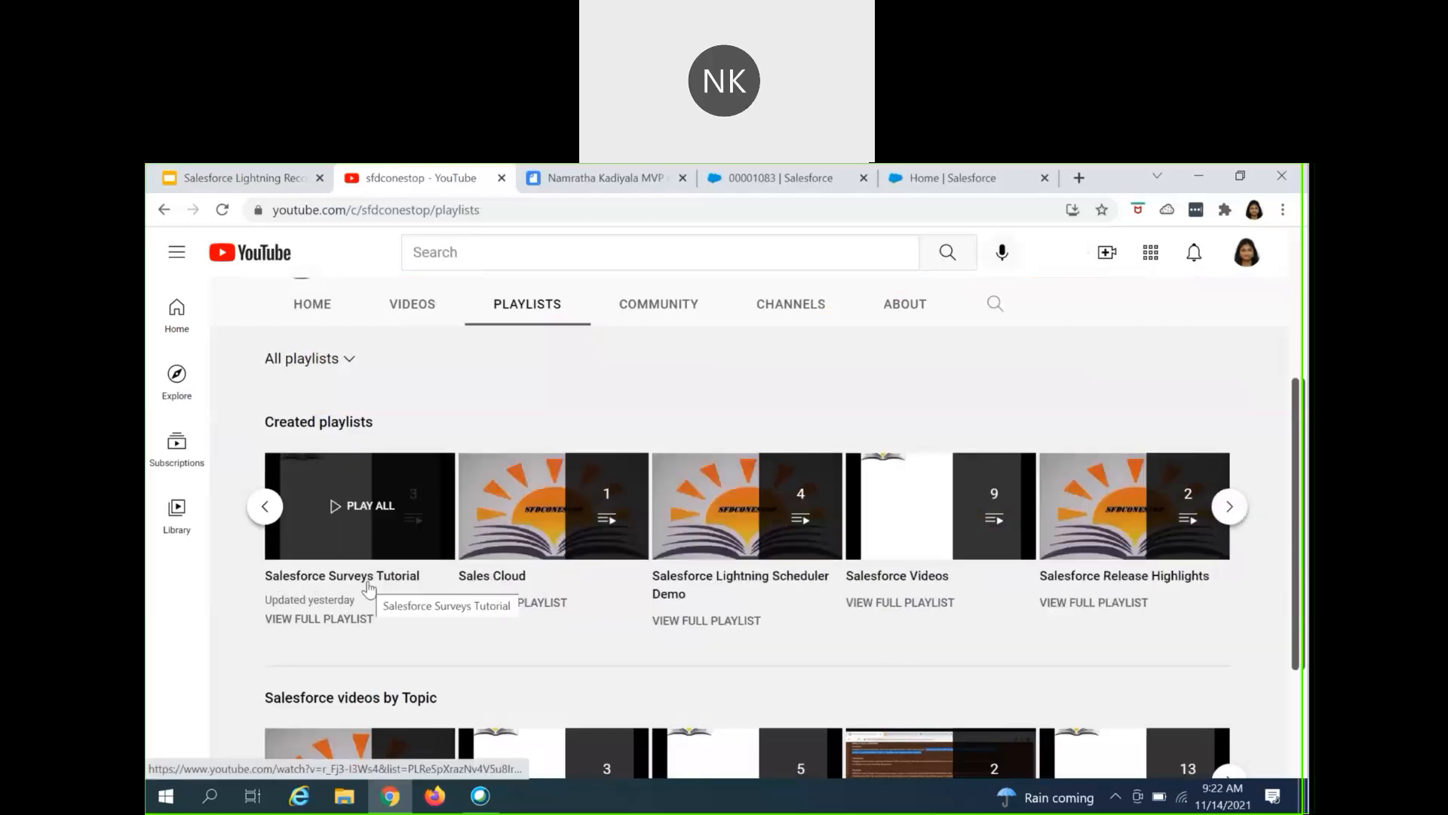
scroll(370, 596, "down", 3)
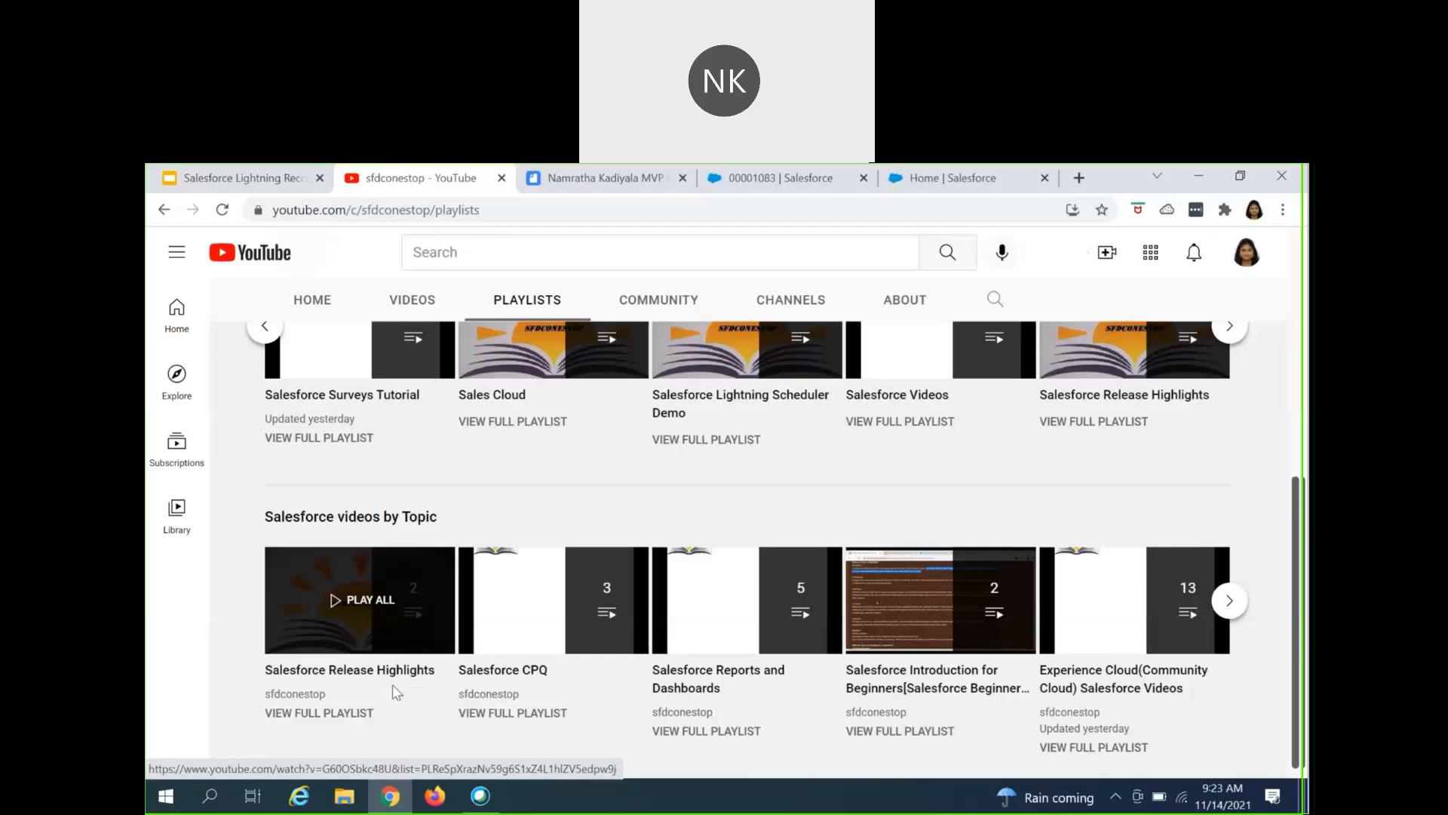
scroll(392, 684, "up", 3)
left_click(520, 287)
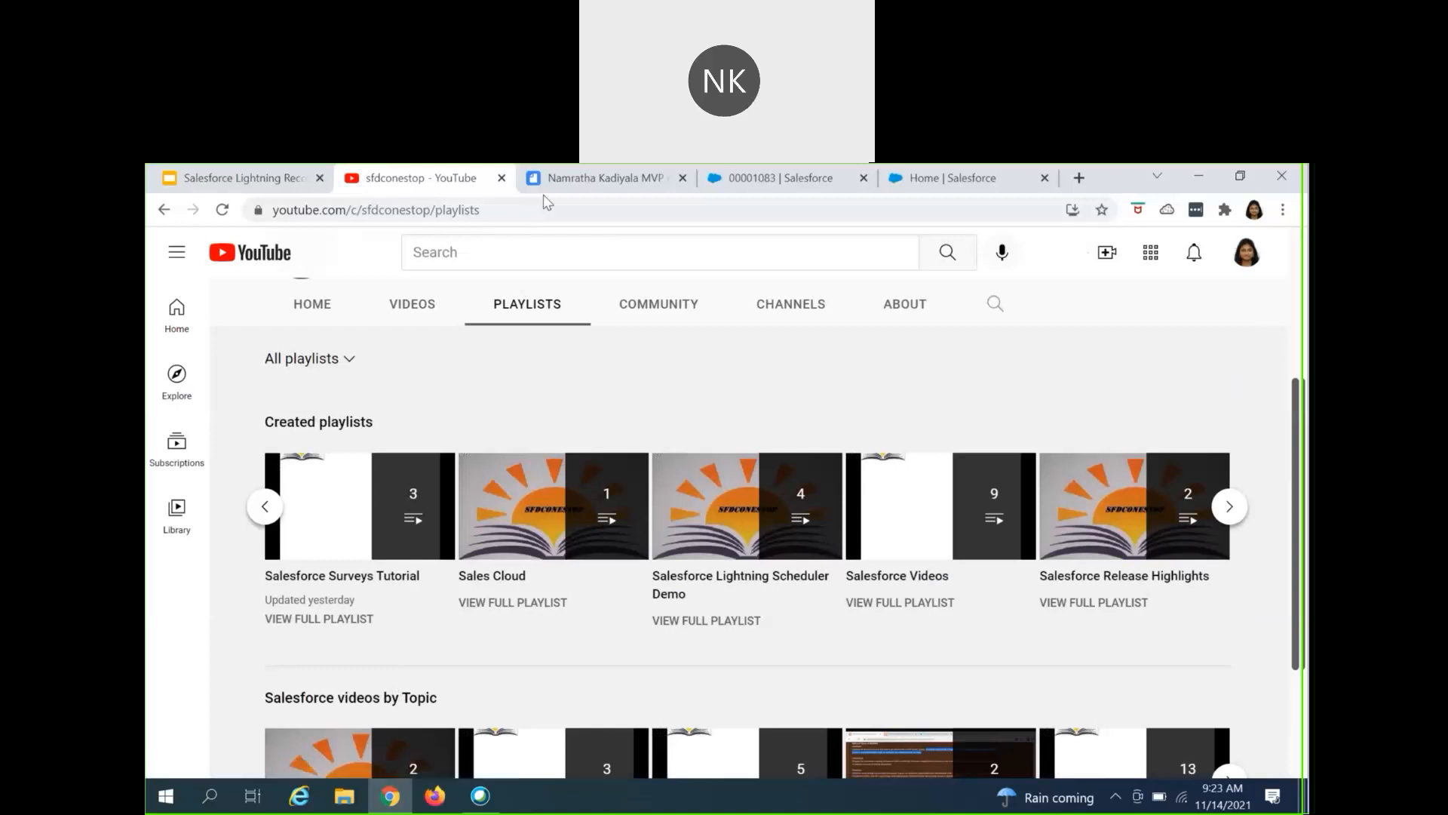
- Switch to the Quip document on the MVP nomination and read through its suggested answers to the nomination questions
left_click(596, 178)
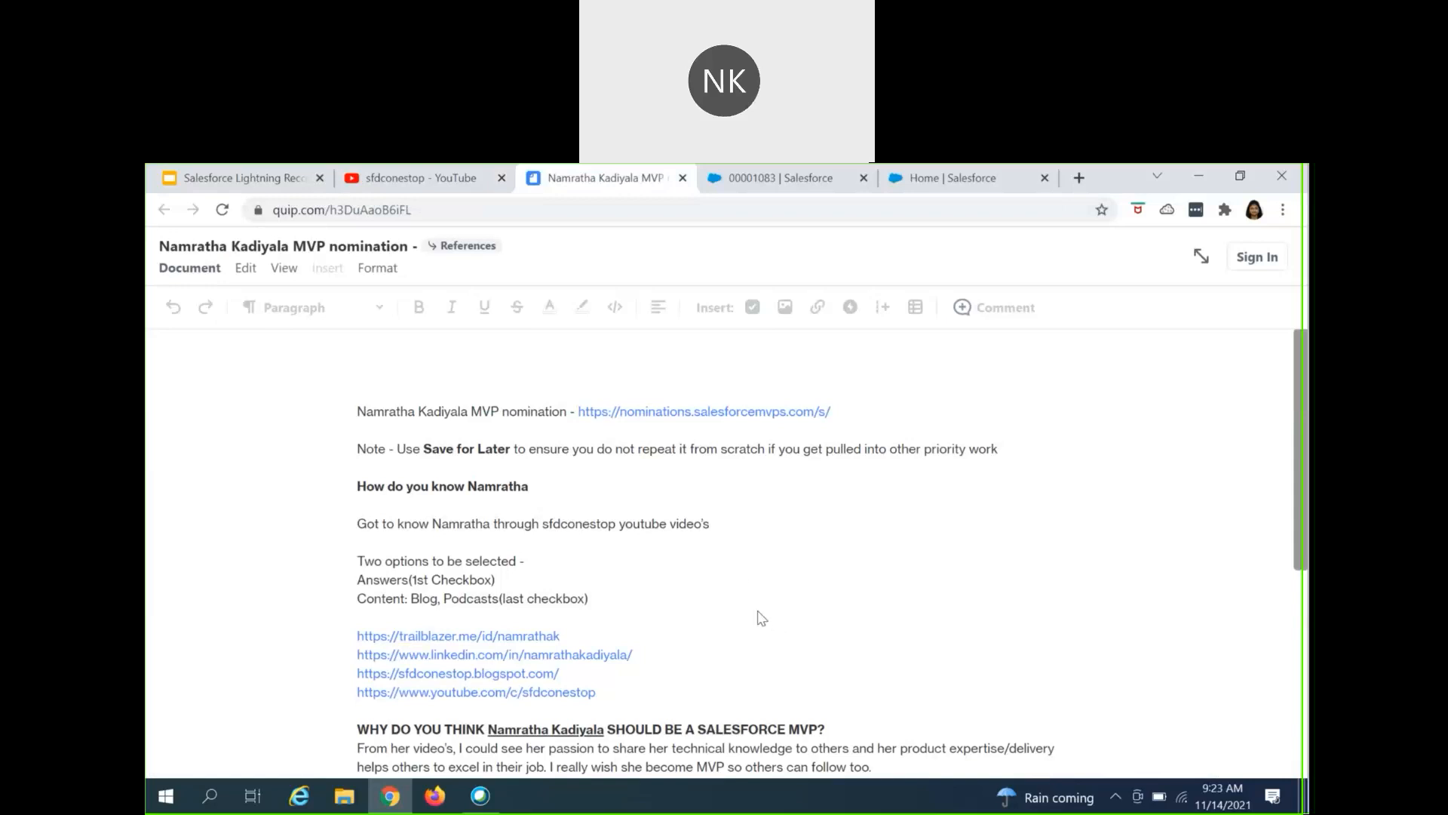
scroll(639, 648, "down", 1)
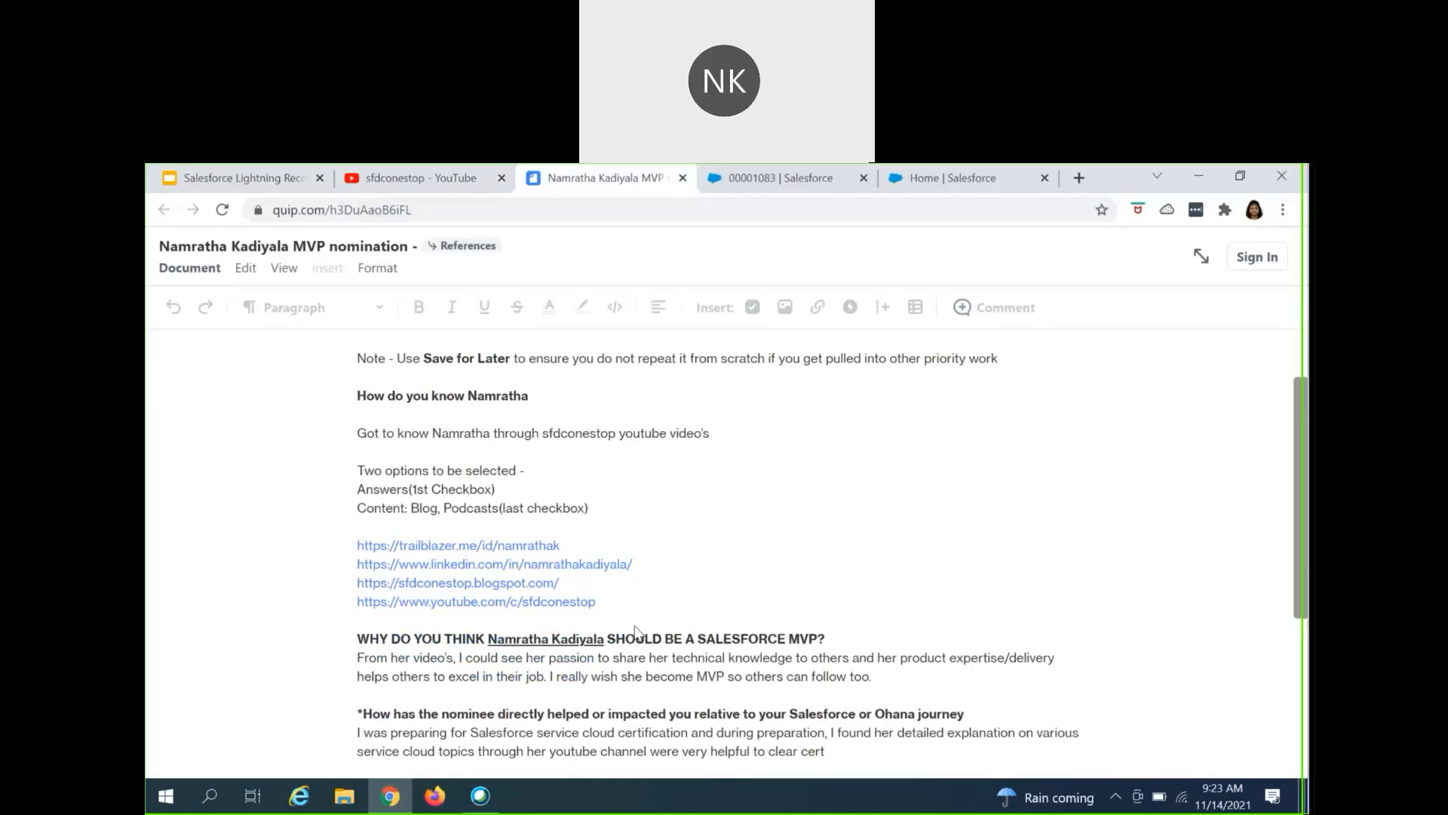
scroll(636, 626, "down", 1)
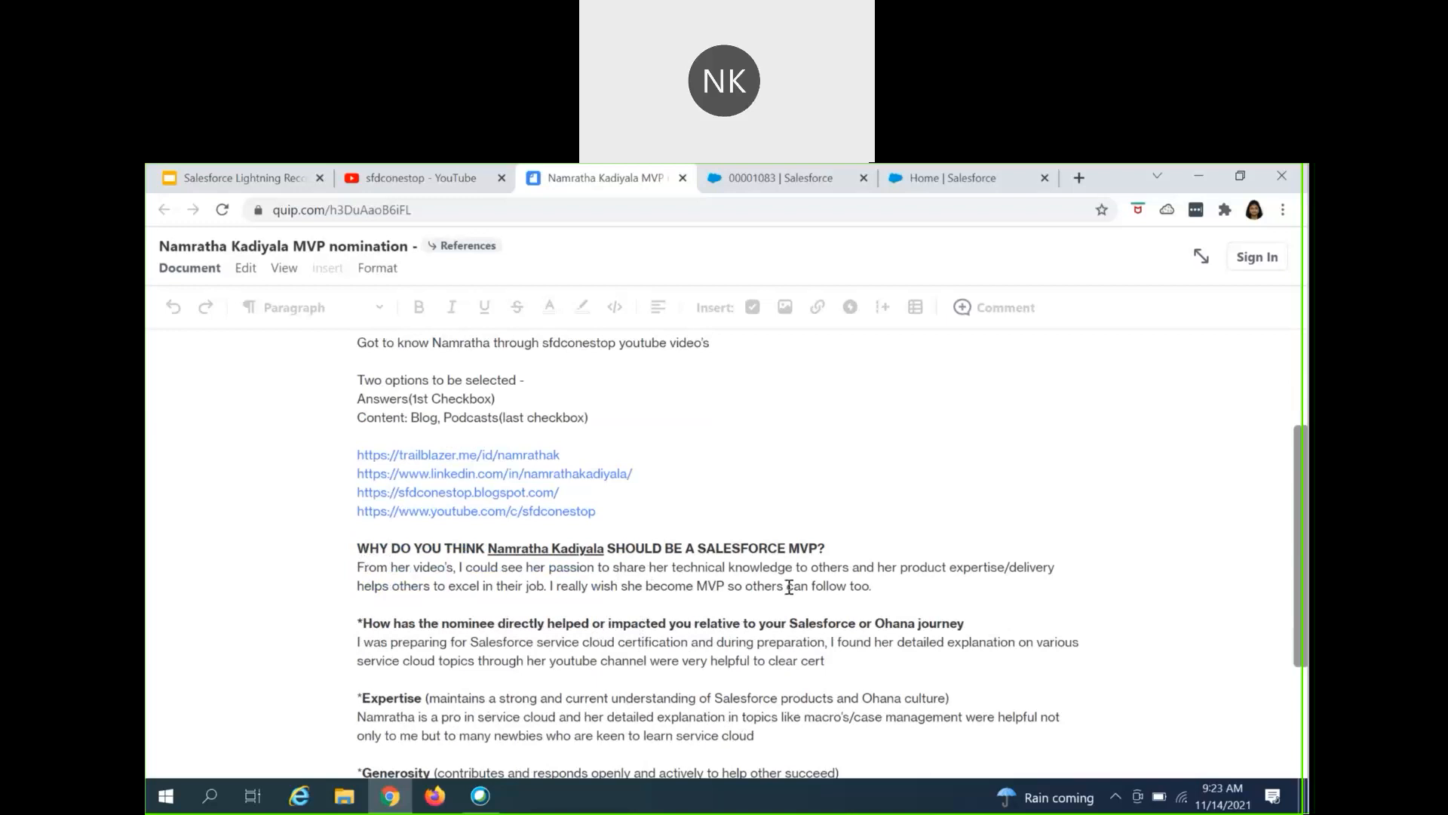
scroll(693, 676, "up", 3)
scroll(694, 676, "down", 5)
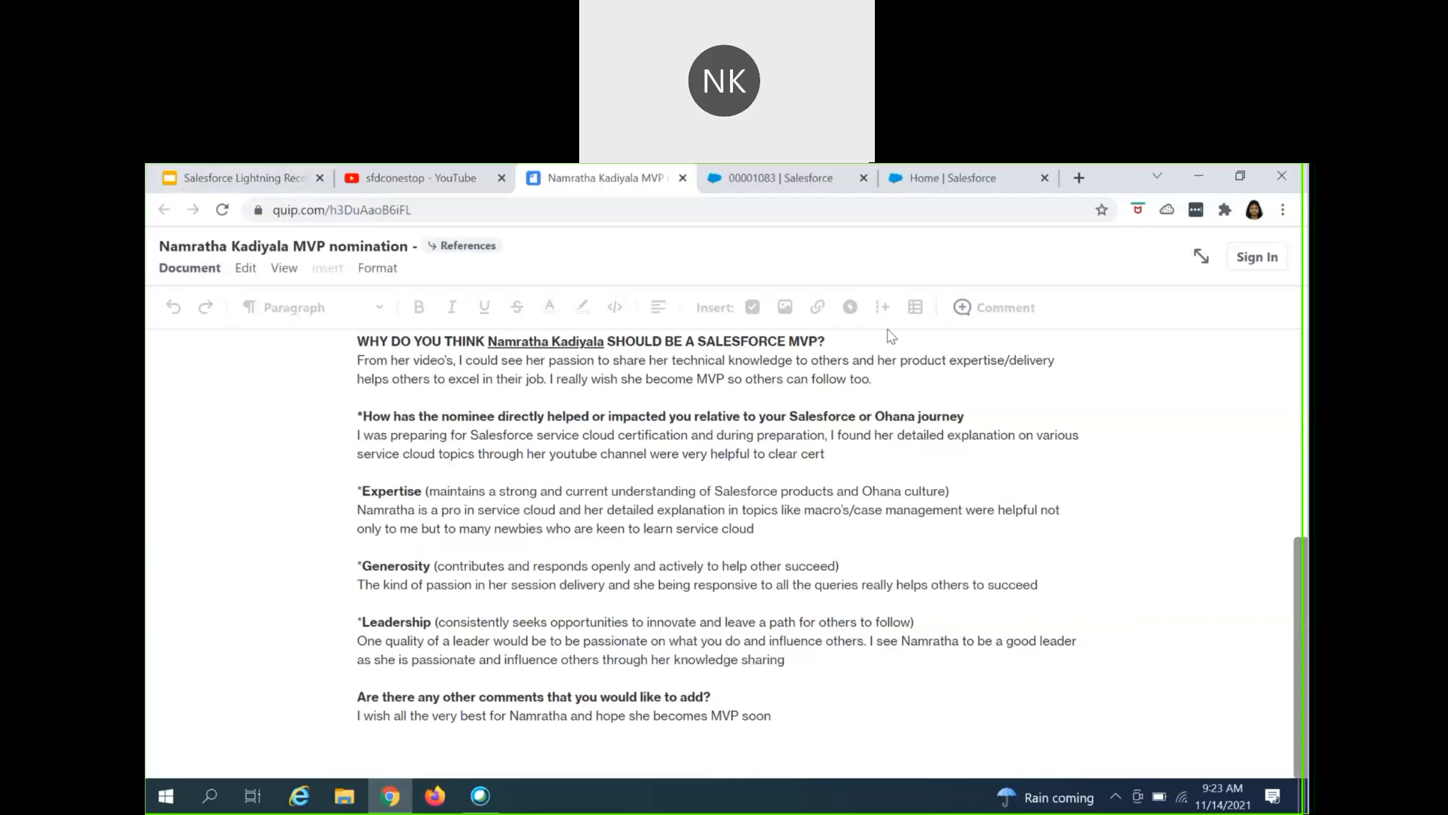
- Check the open Salesforce case and Setup pages, and view the Salesforce Lightning Record Page presentation from Agenda through Create Lightning Page
left_click(777, 187)
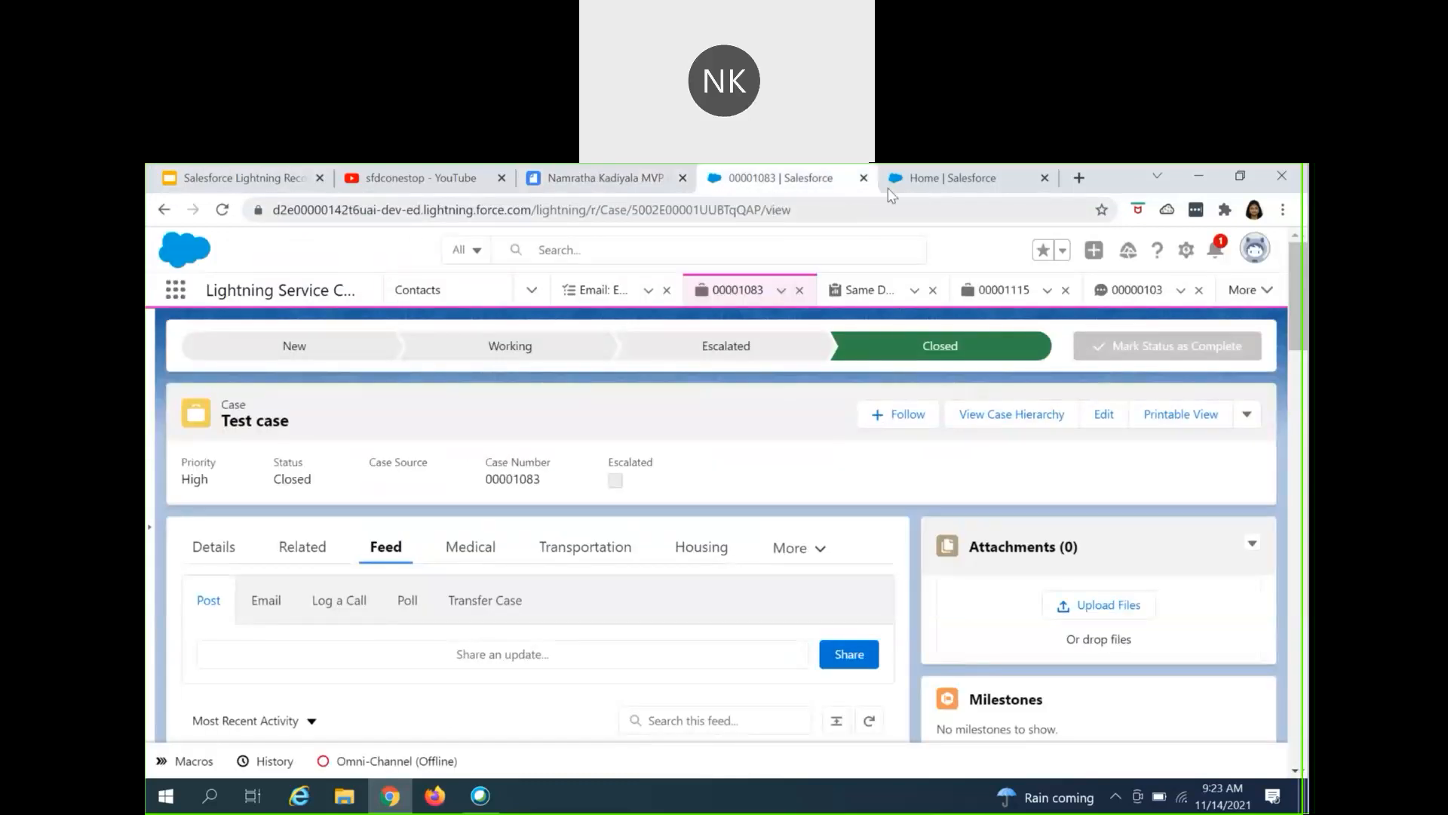
left_click(890, 188)
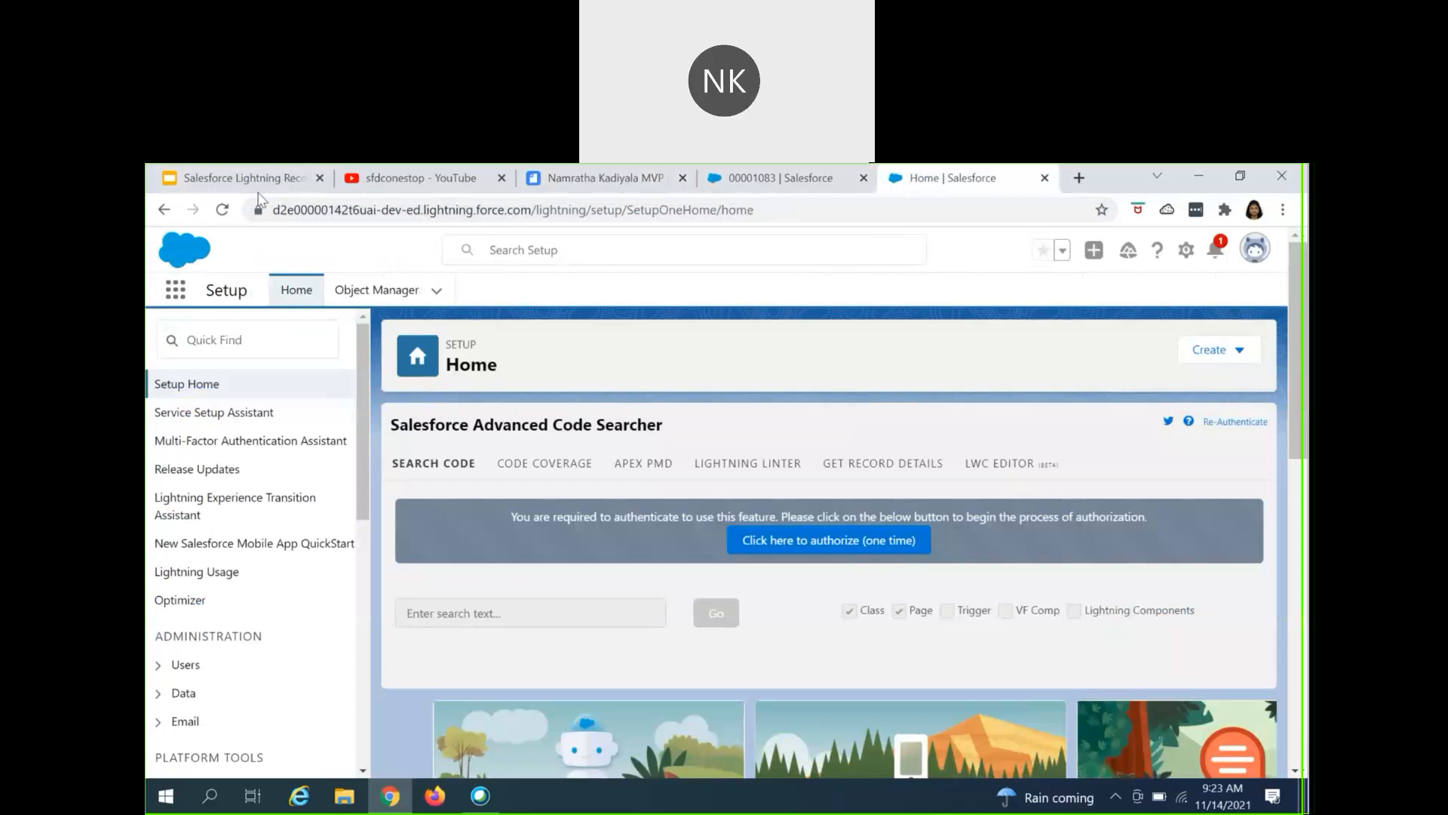
left_click(242, 178)
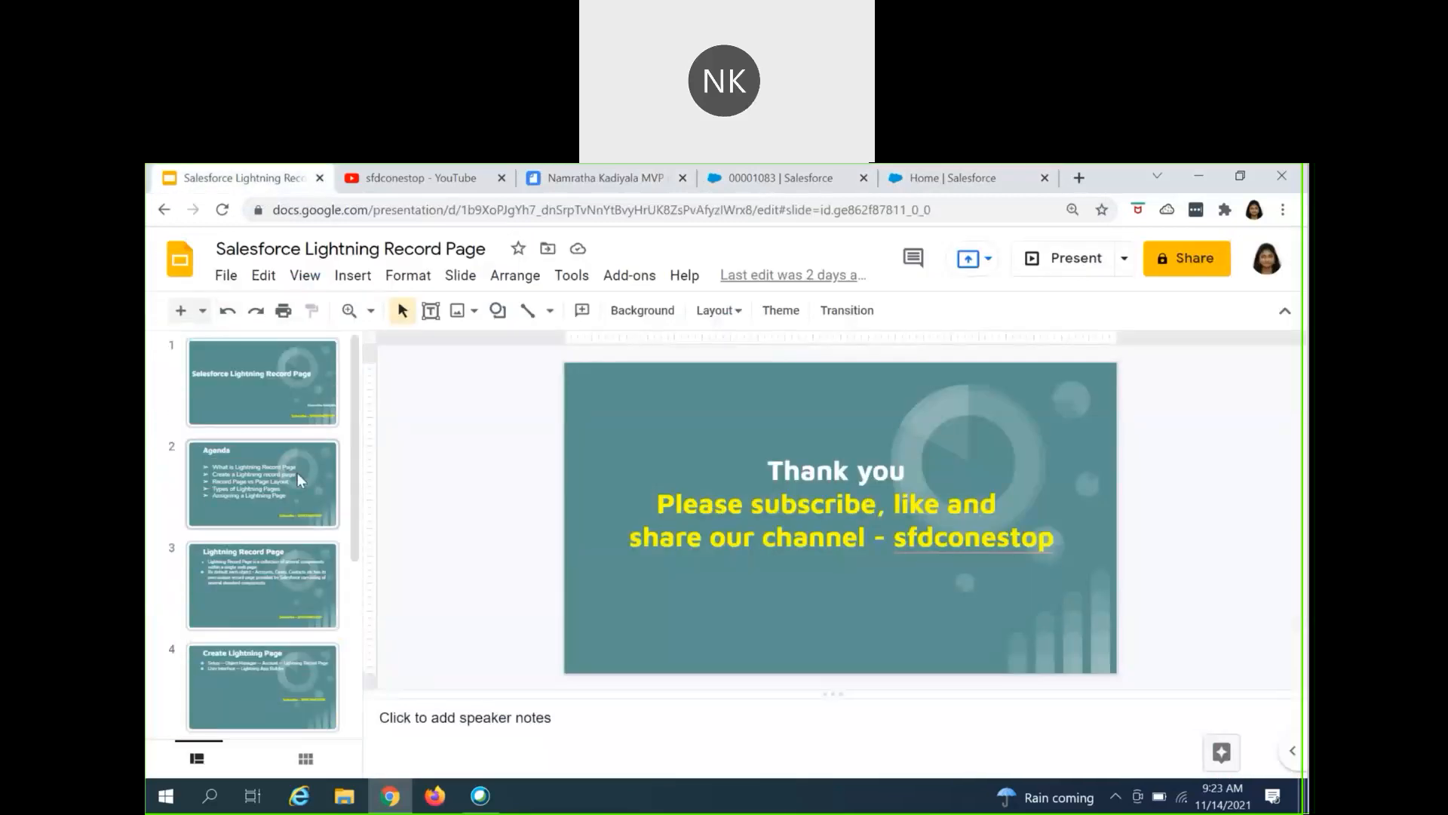
left_click(297, 473)
left_click(270, 568)
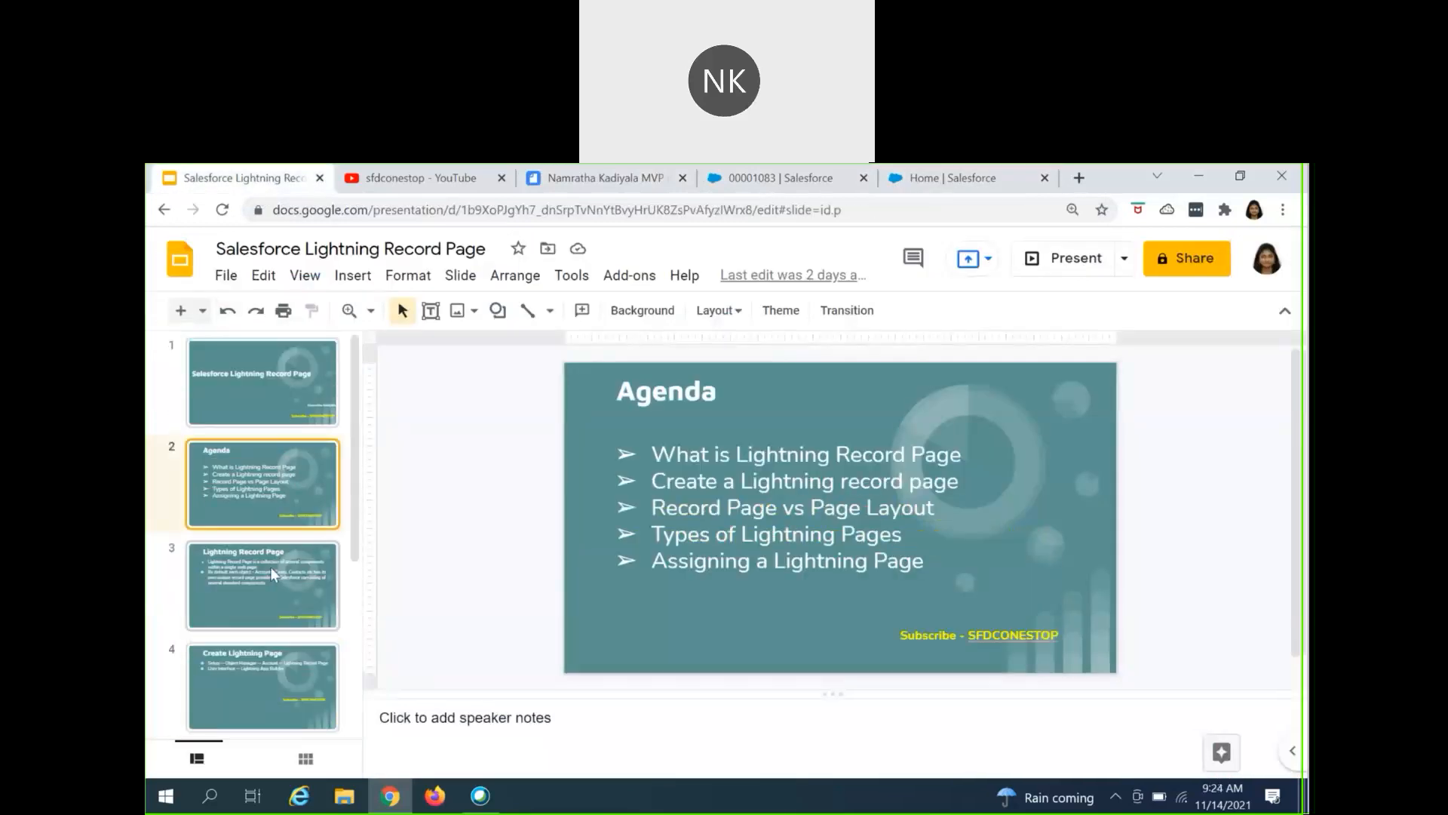
left_click(264, 662)
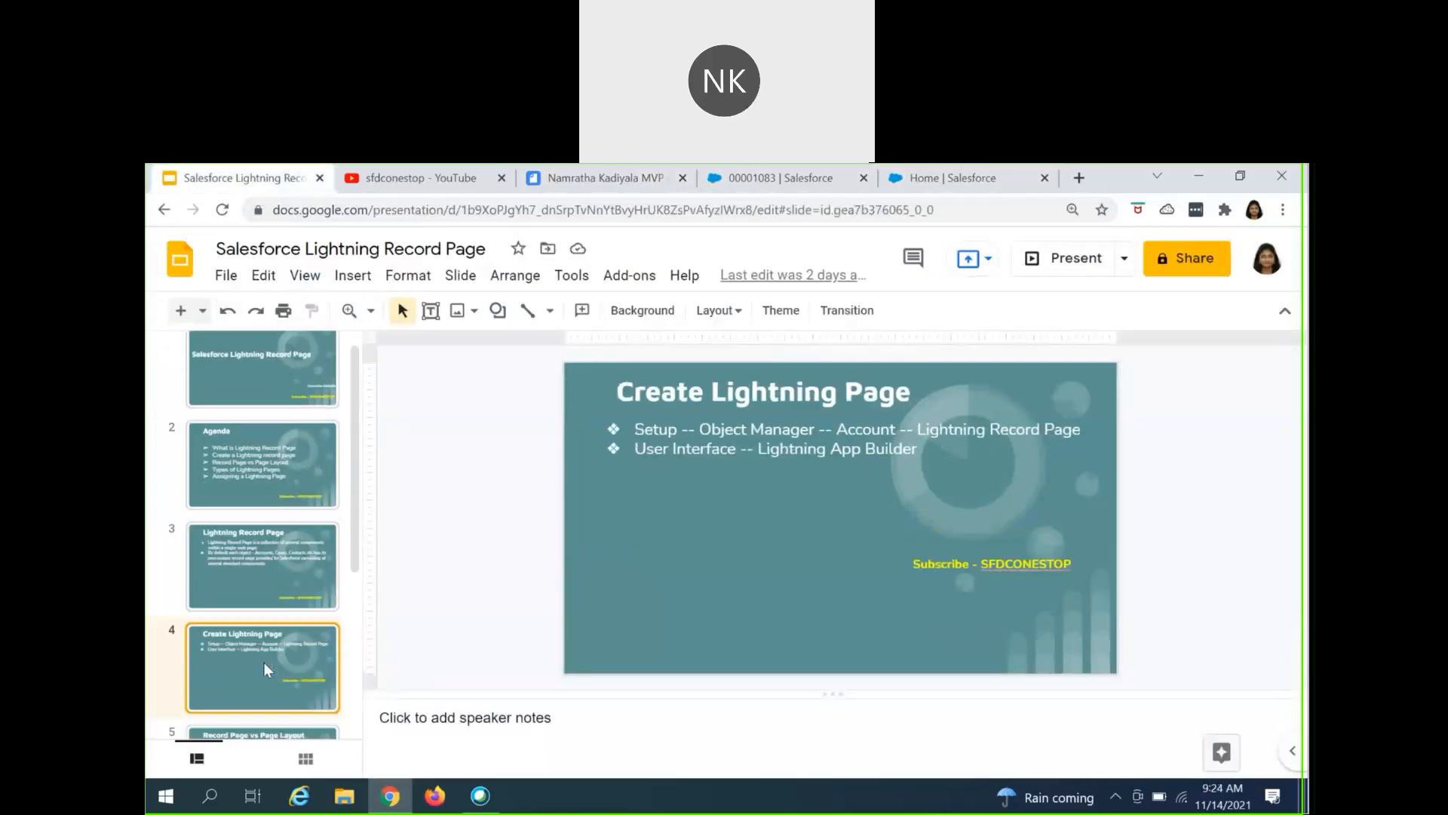
- Return to Salesforce Setup, search the setup items for "light" and open Lightning App Builder
left_click(947, 178)
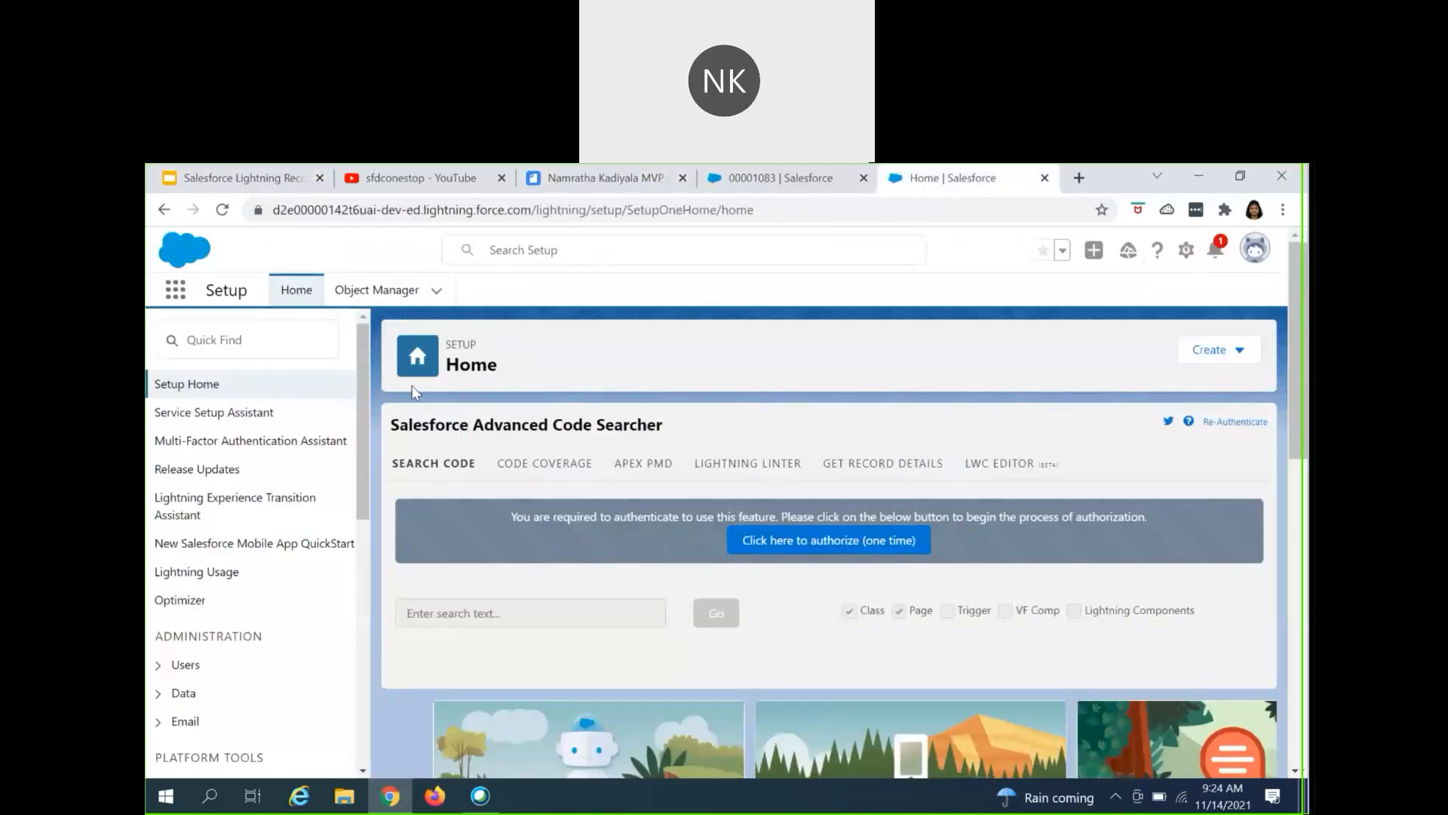
left_click(252, 352)
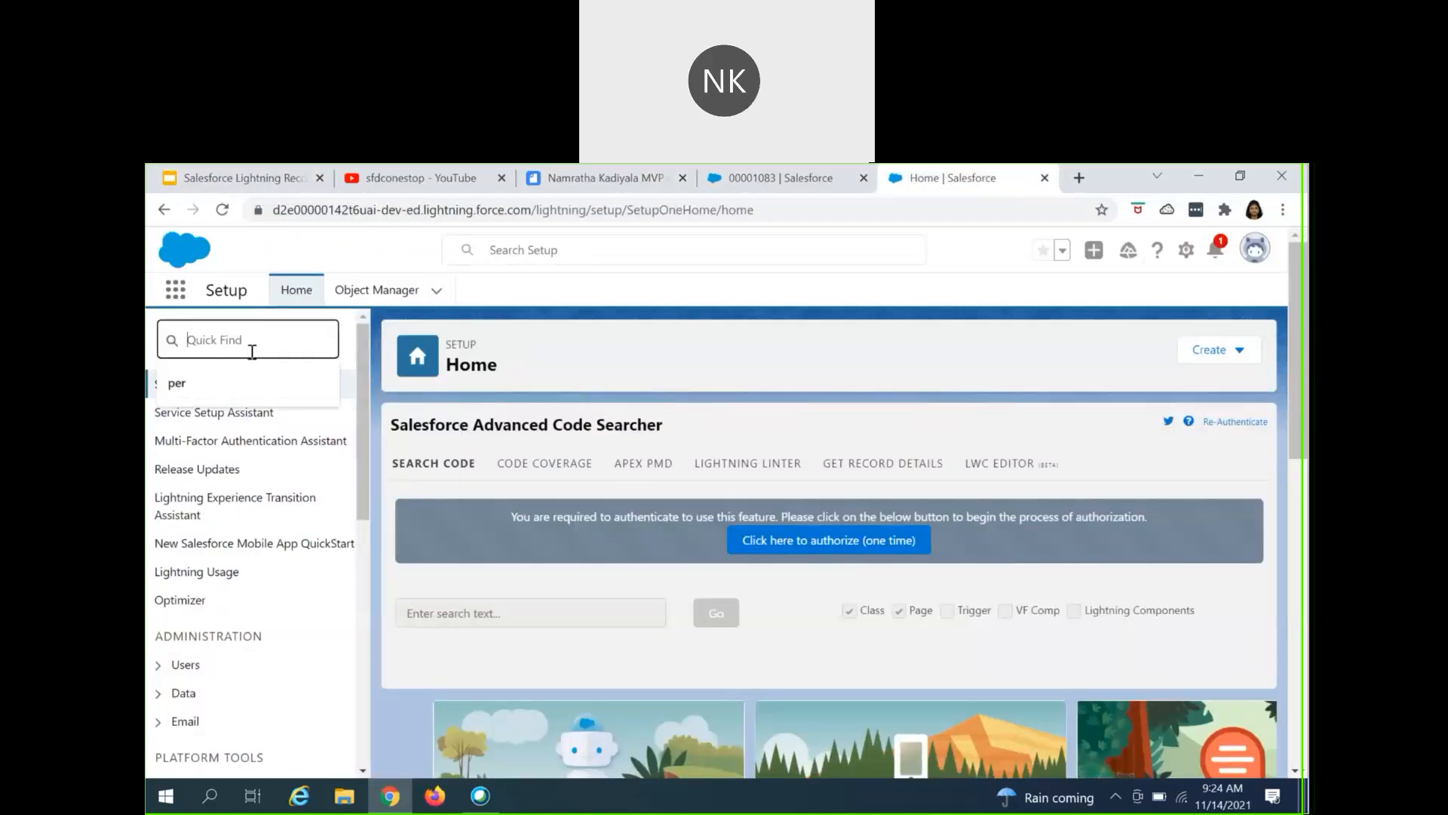
type("l")
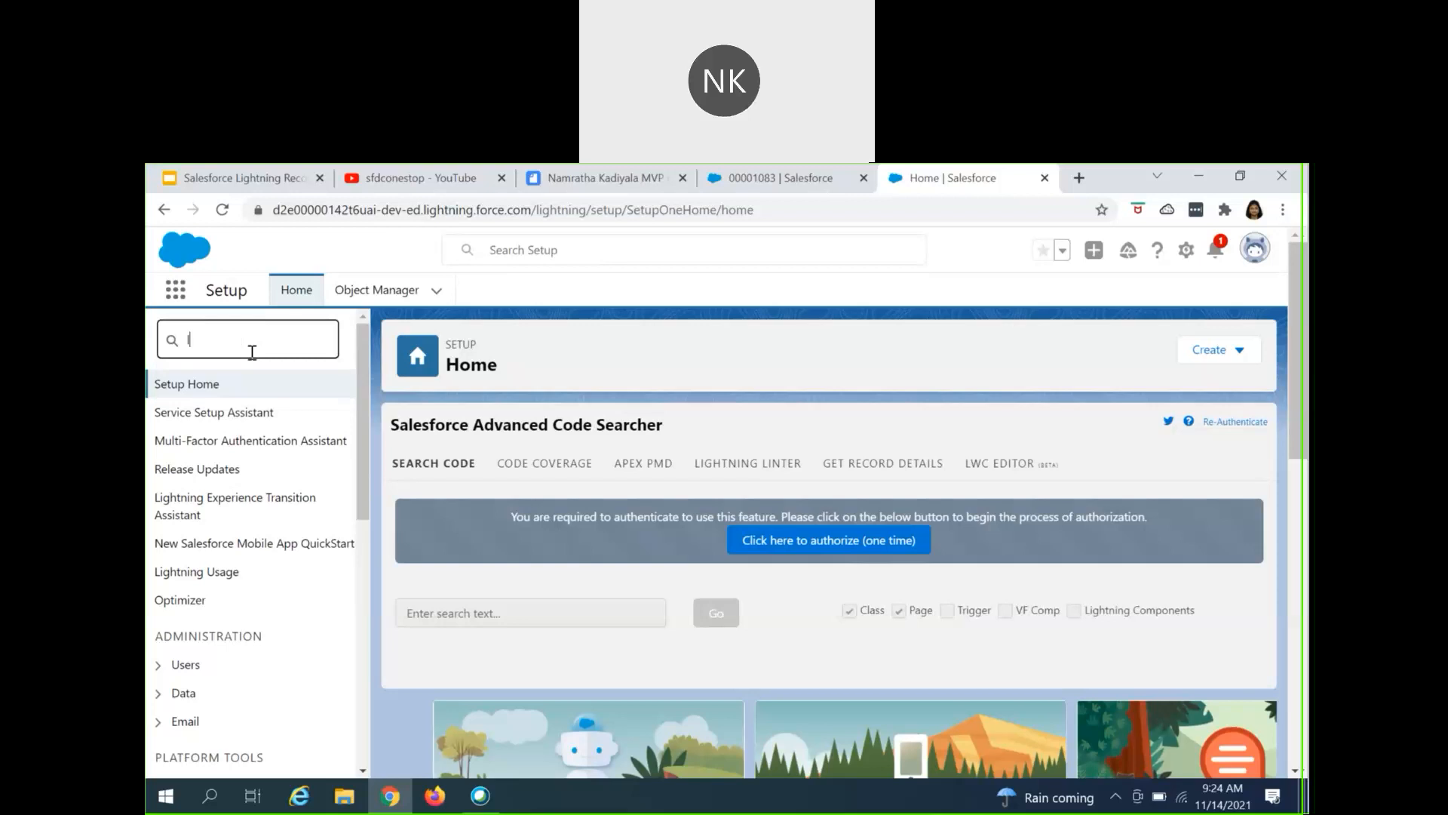
type("ight")
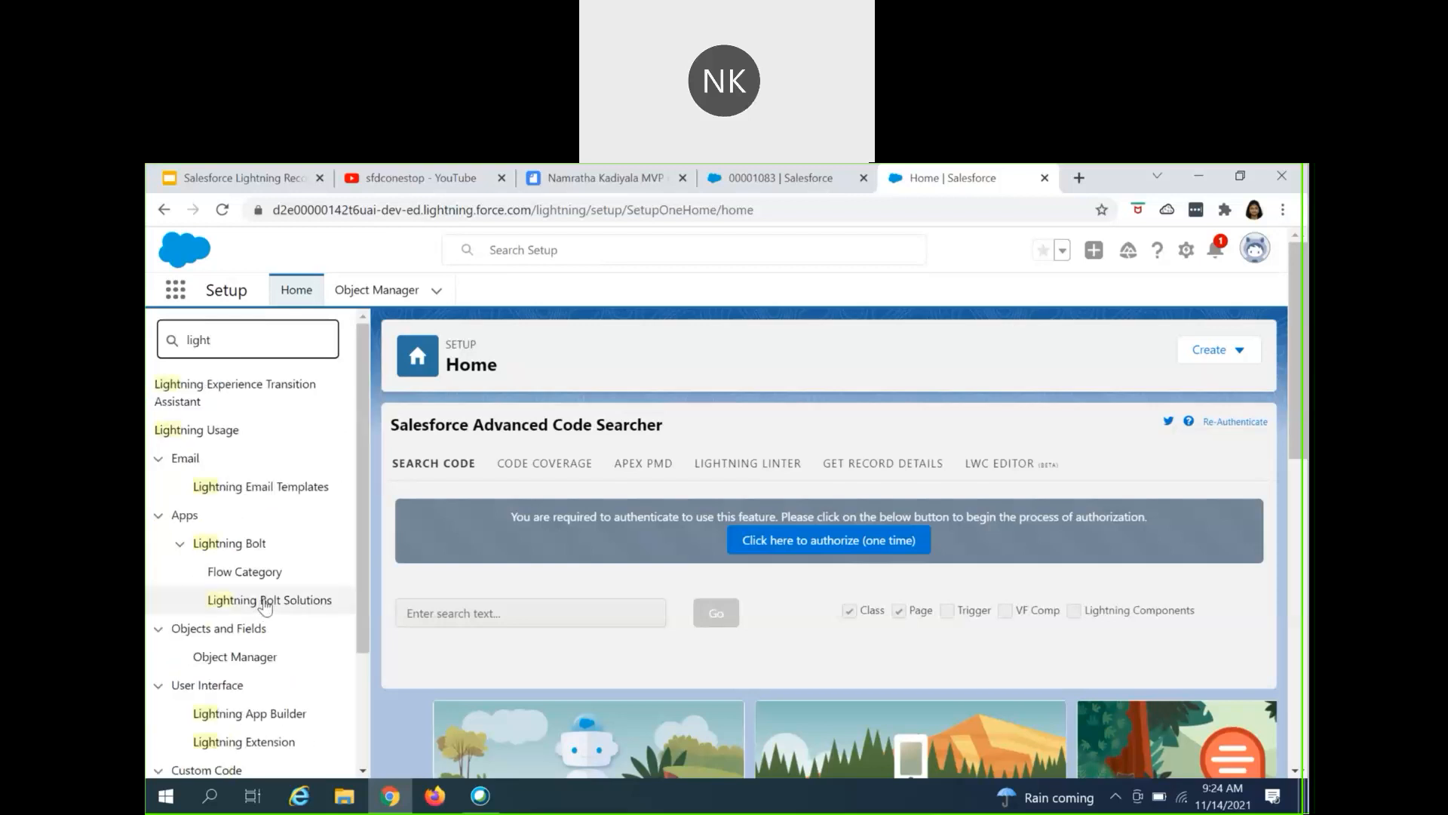
scroll(264, 603, "down", 1)
left_click(274, 626)
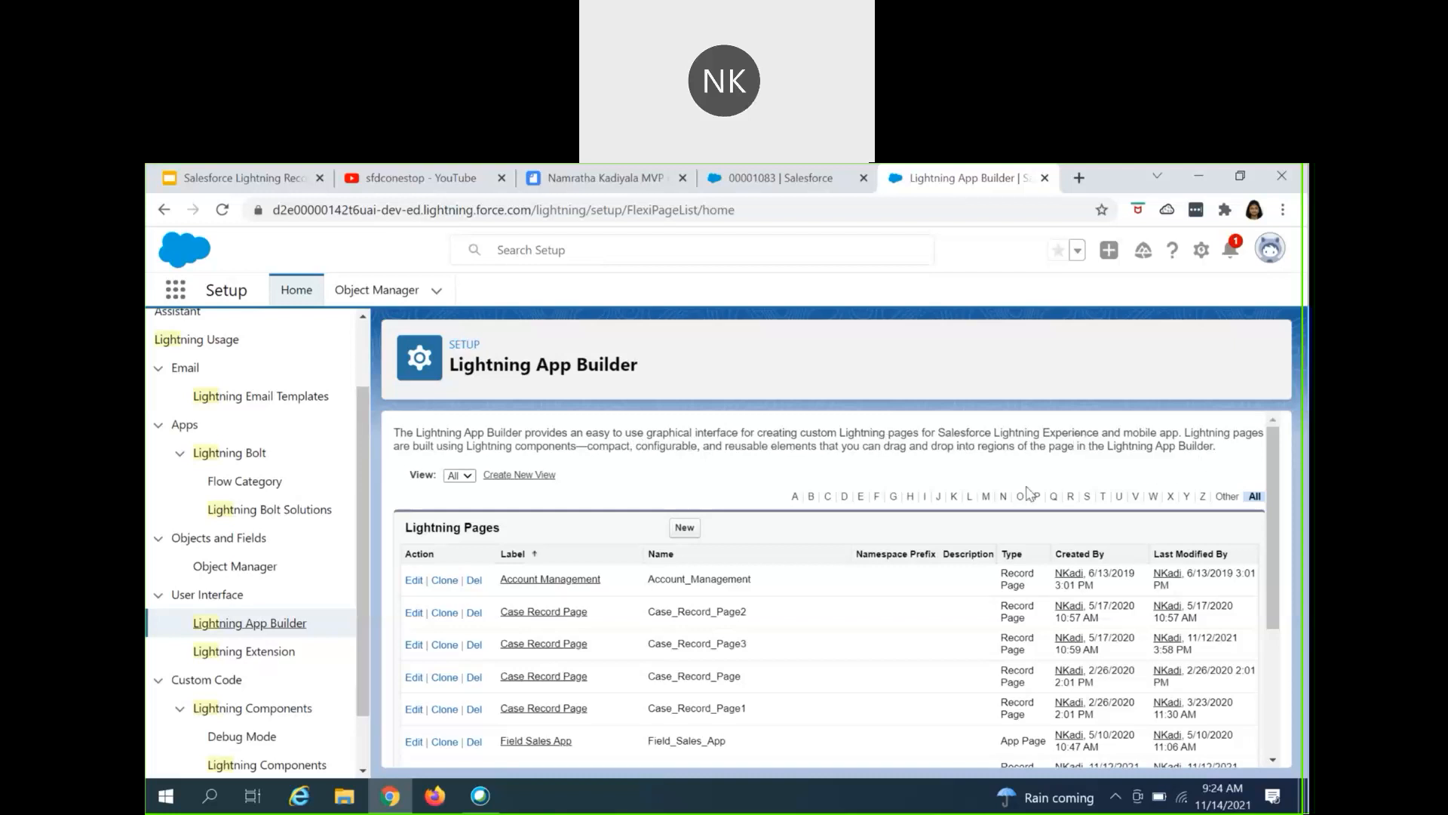
- Preview the App, Home, Record and Embedded Service page types offered for a new Lightning page, and close without creating one
left_click(685, 530)
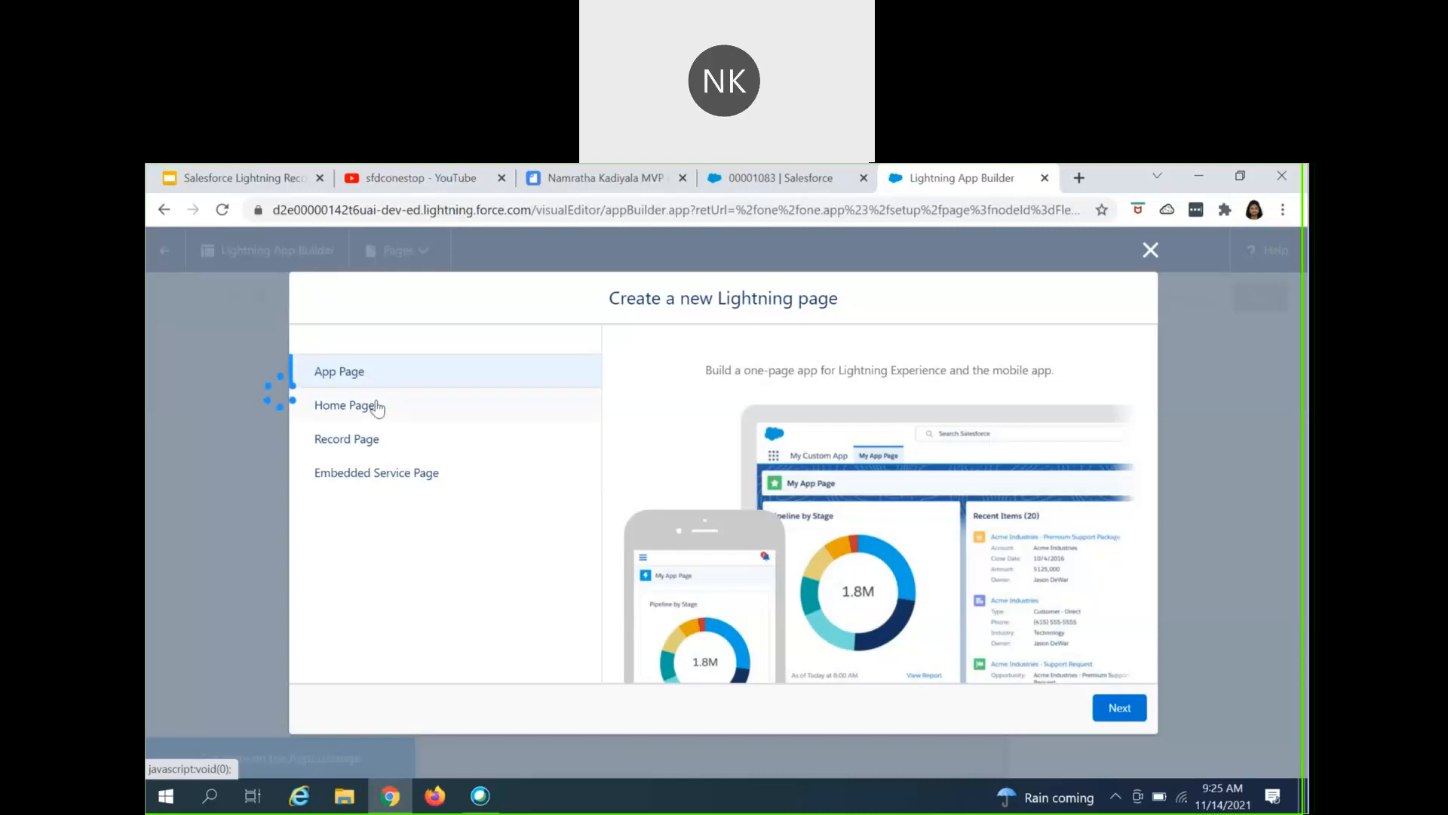
left_click(375, 407)
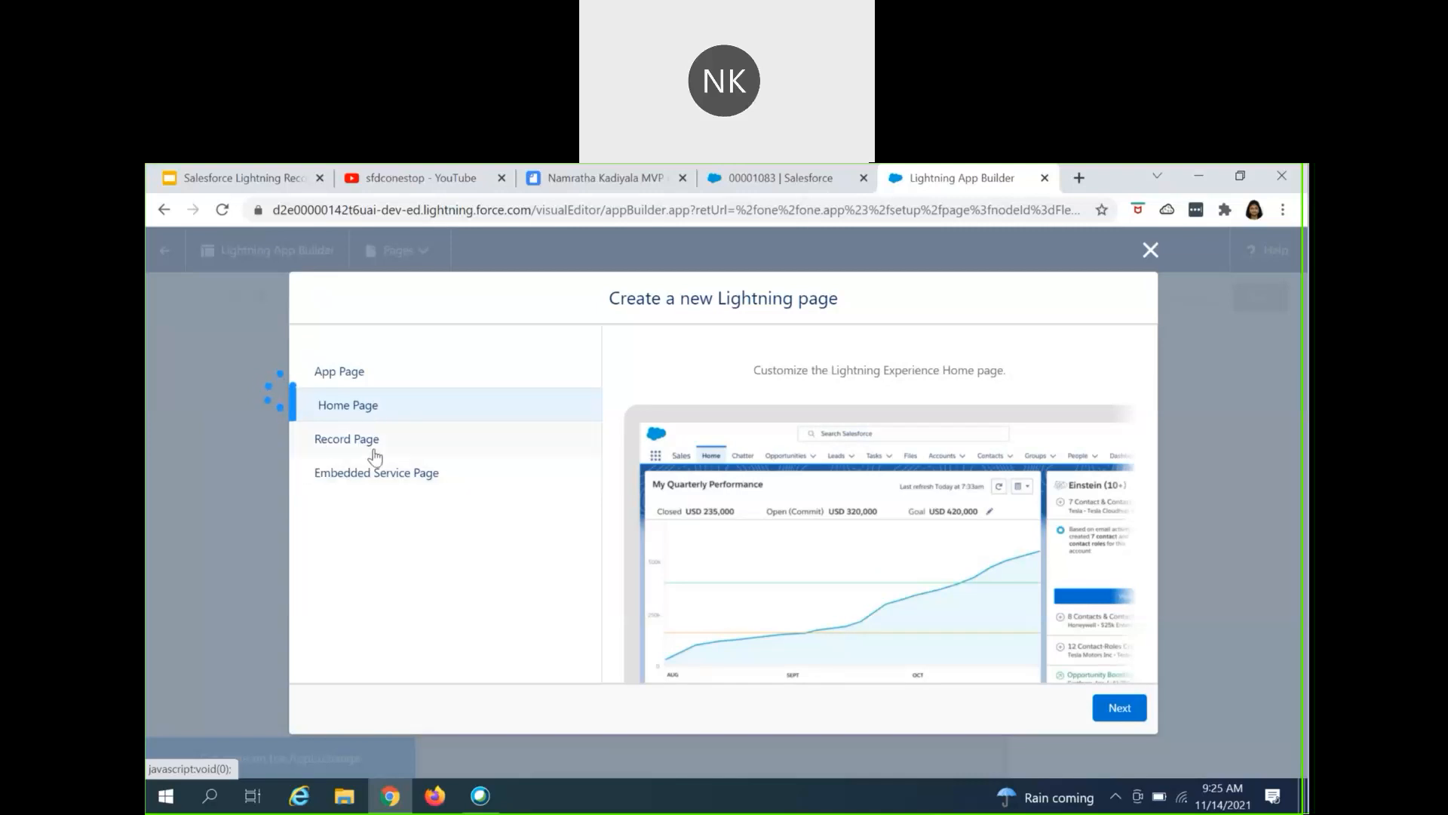
left_click(353, 440)
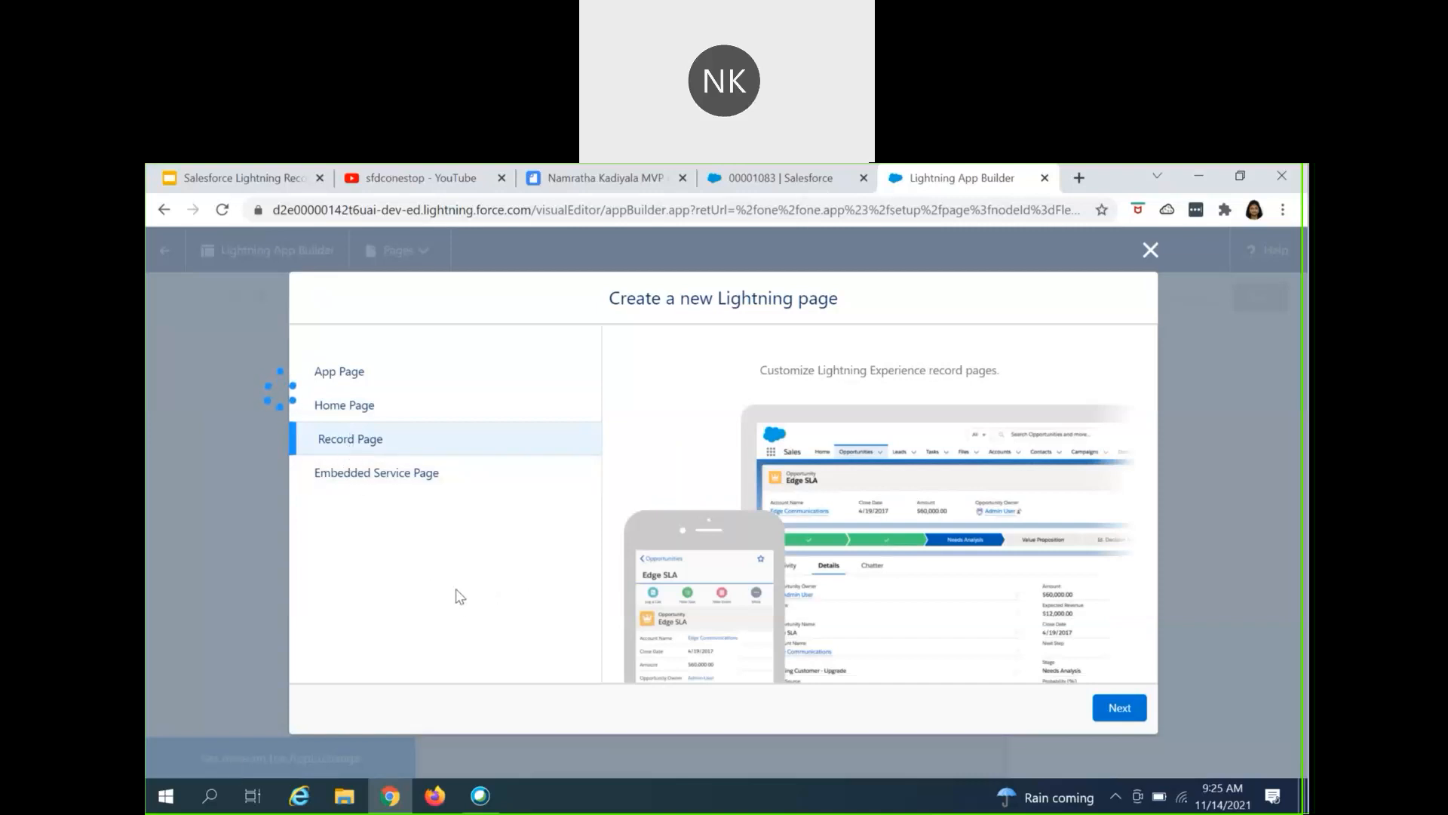
left_click(382, 474)
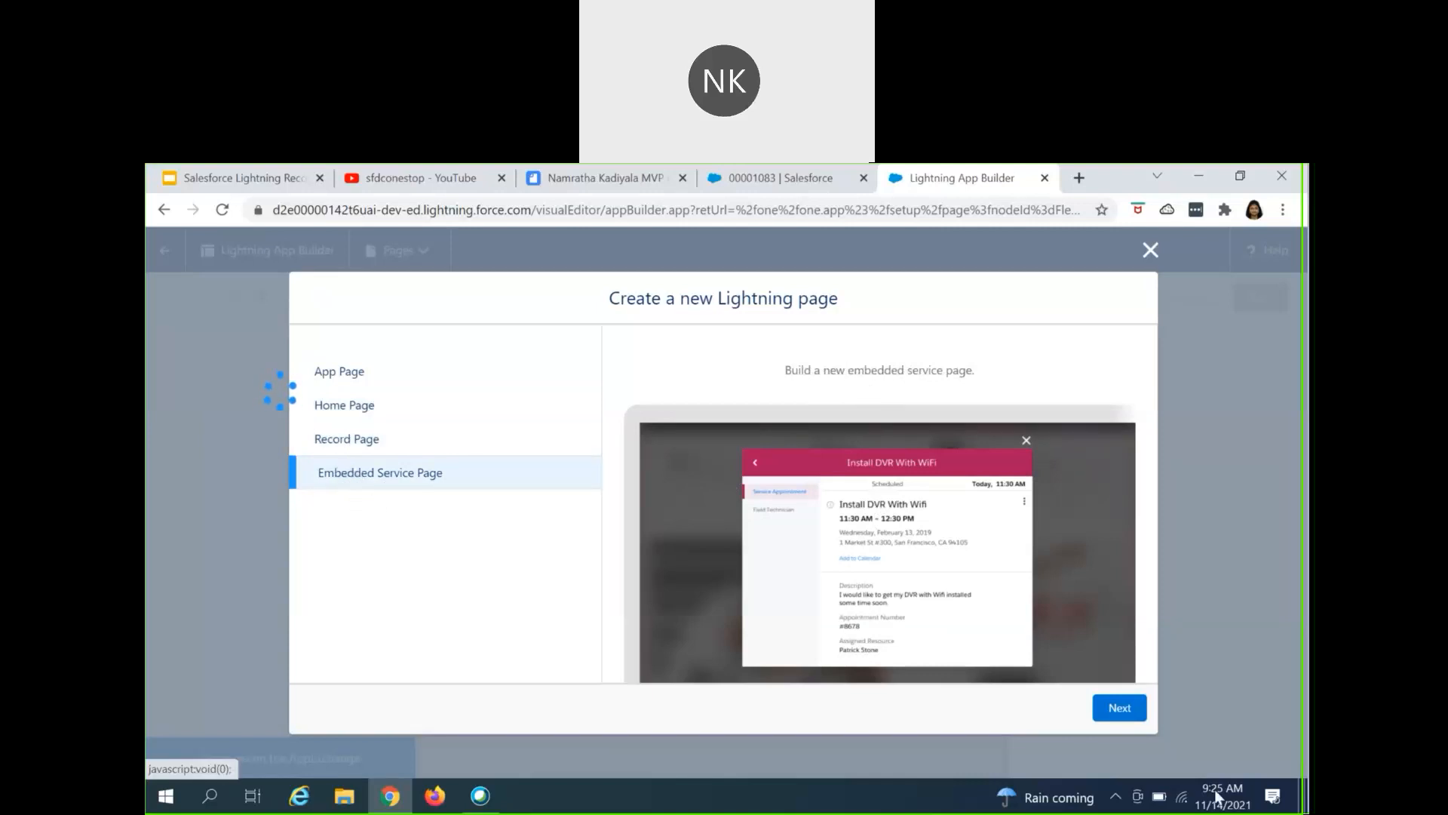
left_click(1150, 252)
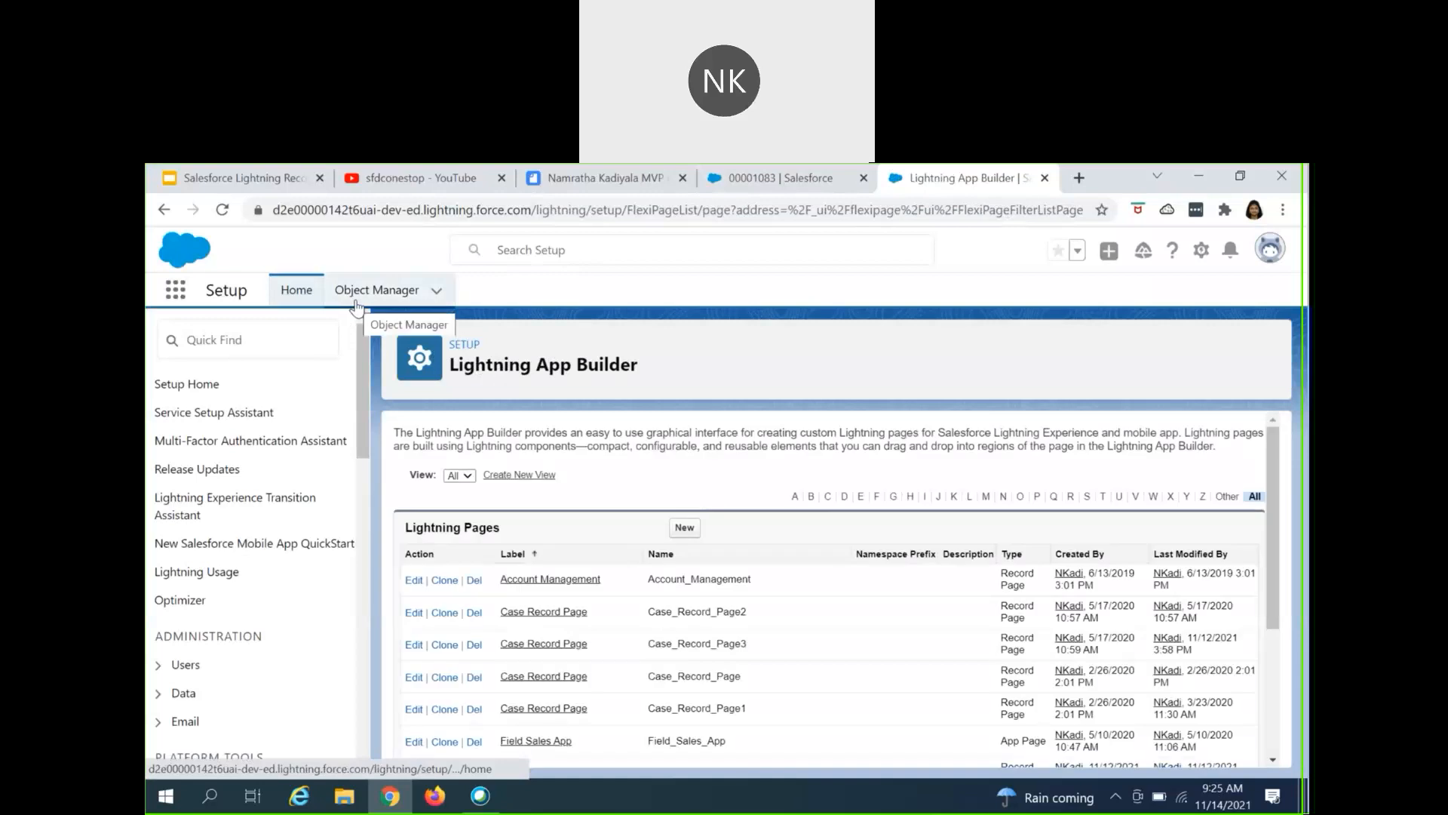
- Find the Case object in Object Manager by searching for "case" and open its Lightning Record Pages
left_click(355, 300)
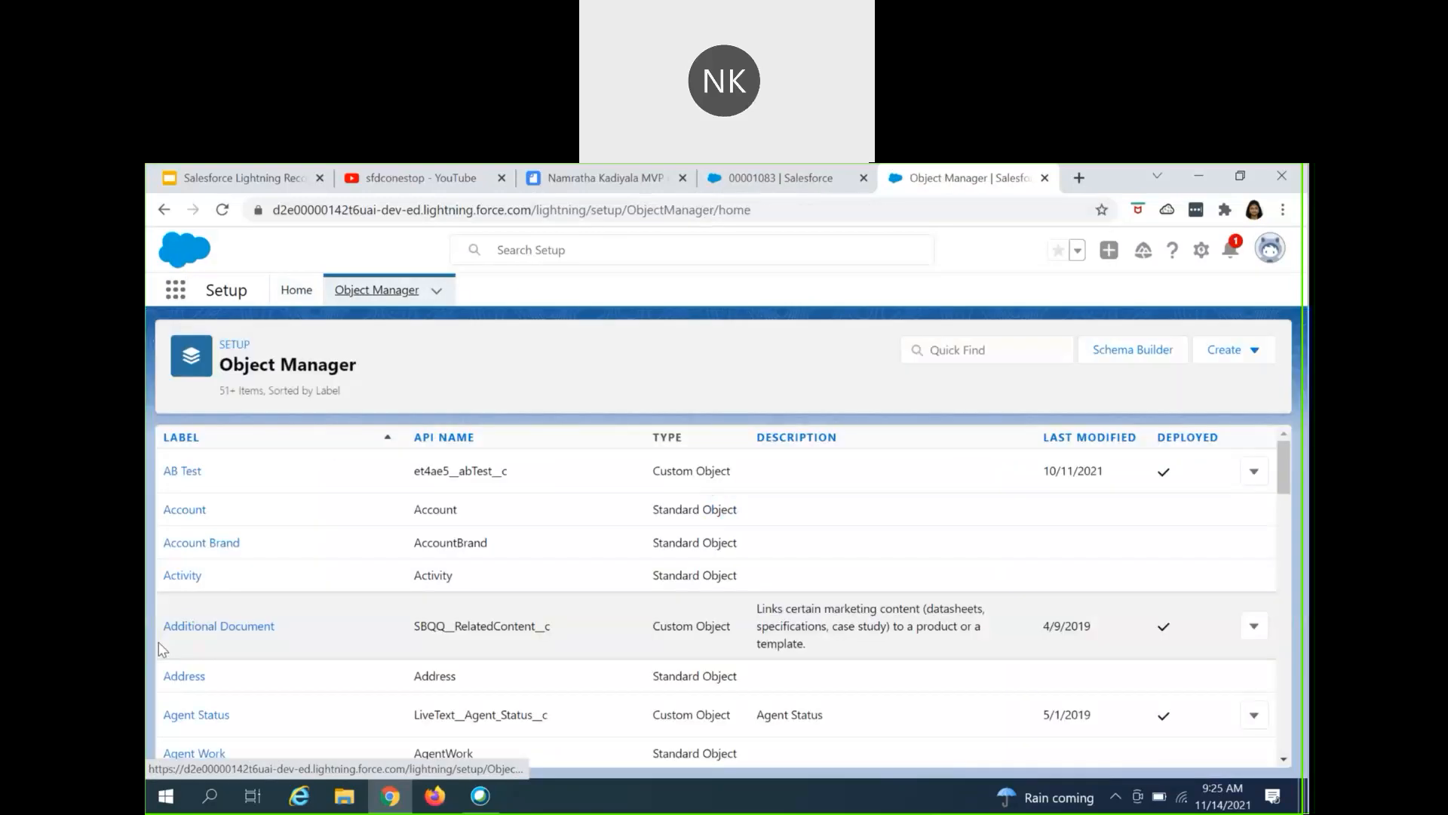
left_click(978, 354)
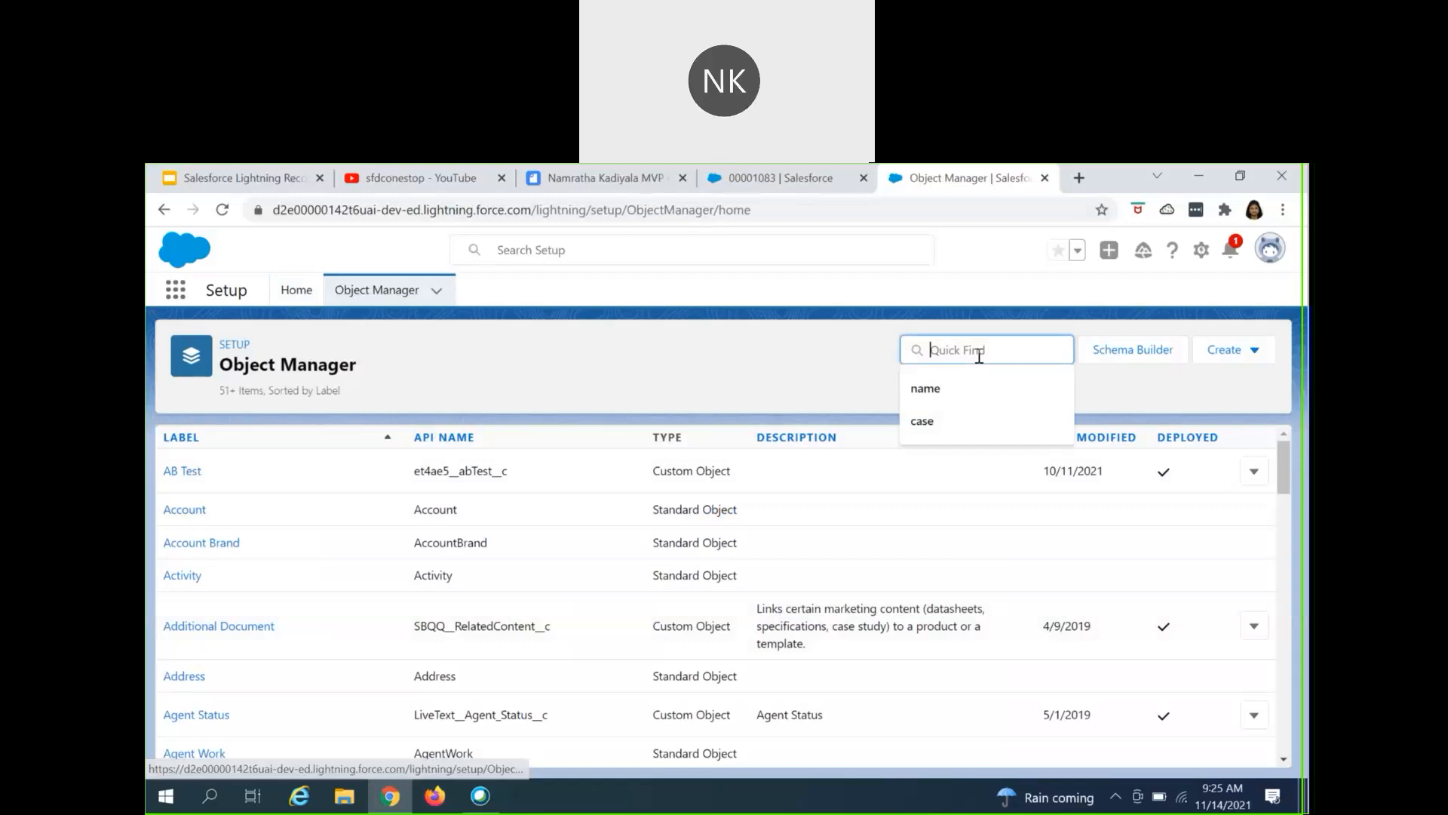
type("case")
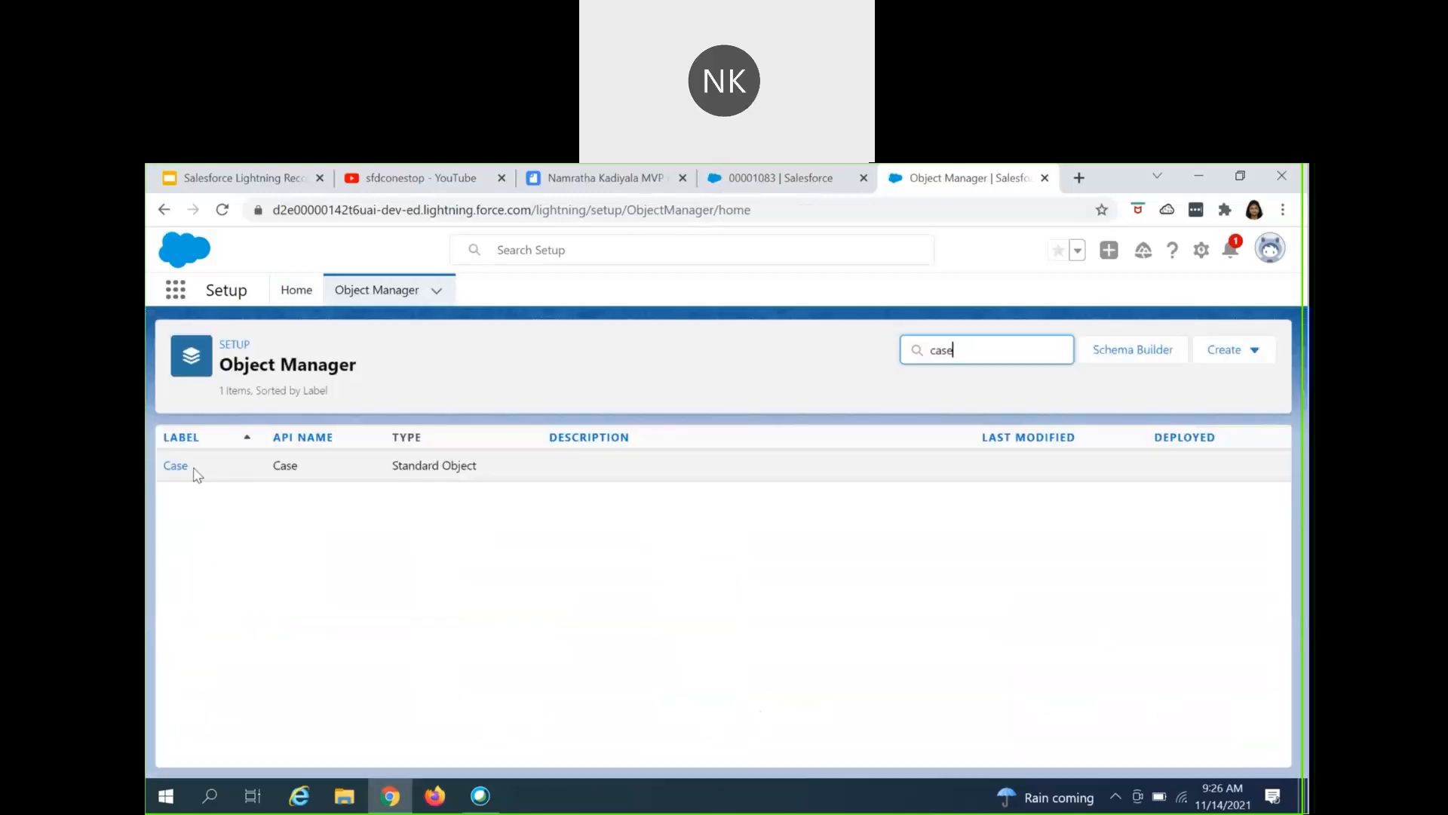
left_click(175, 466)
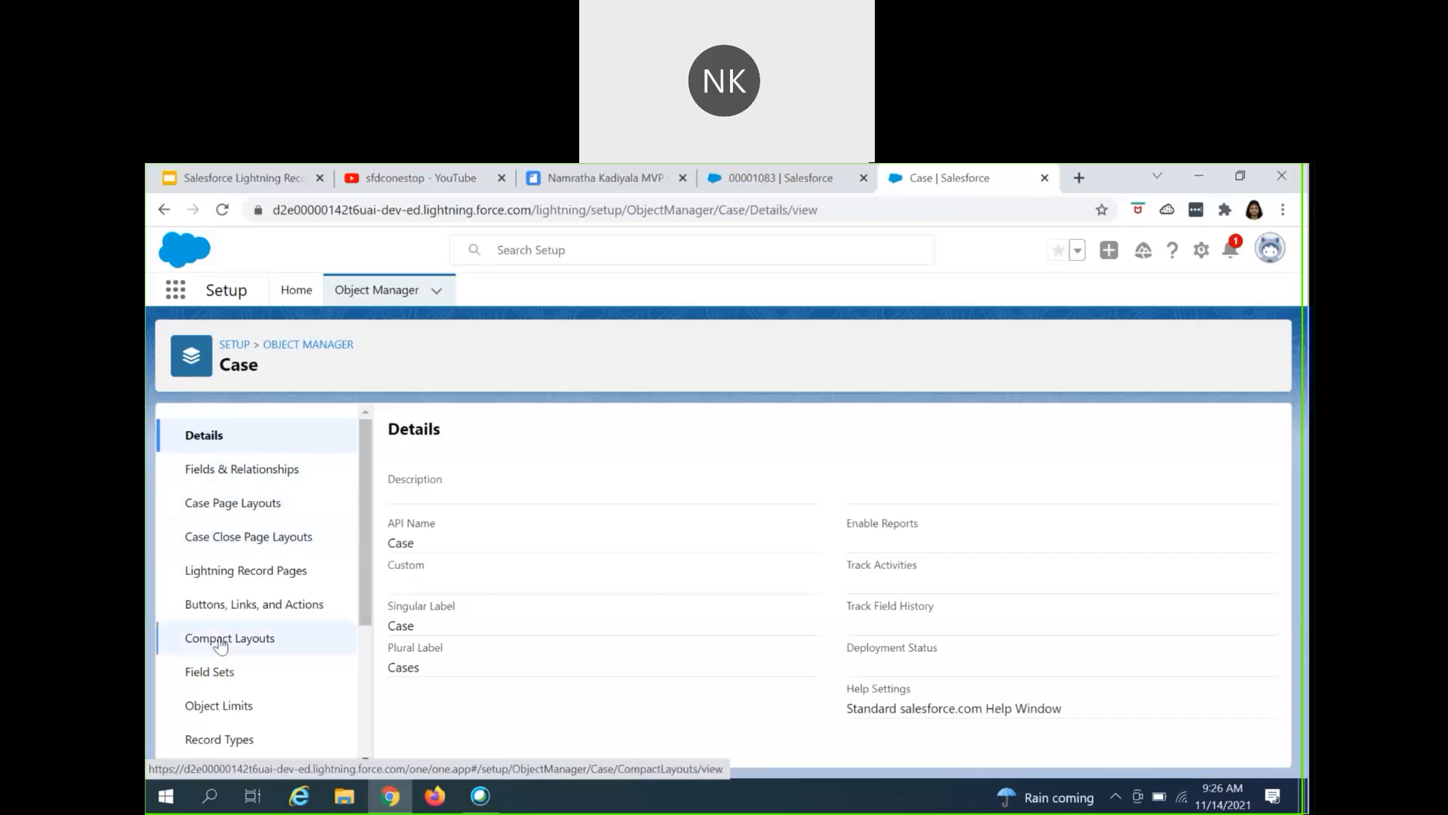
scroll(227, 637, "down", 3)
scroll(219, 667, "up", 3)
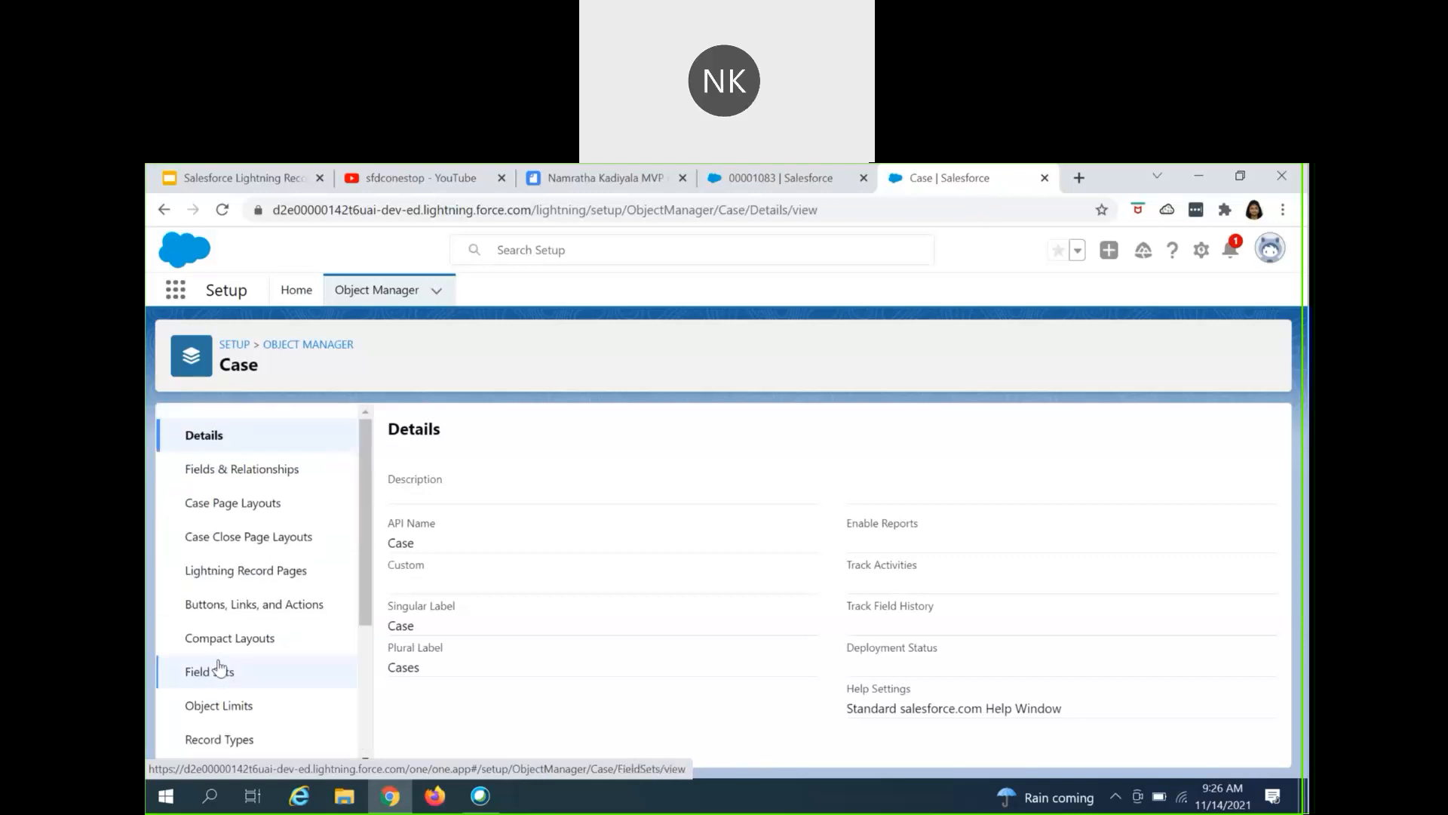
left_click(255, 575)
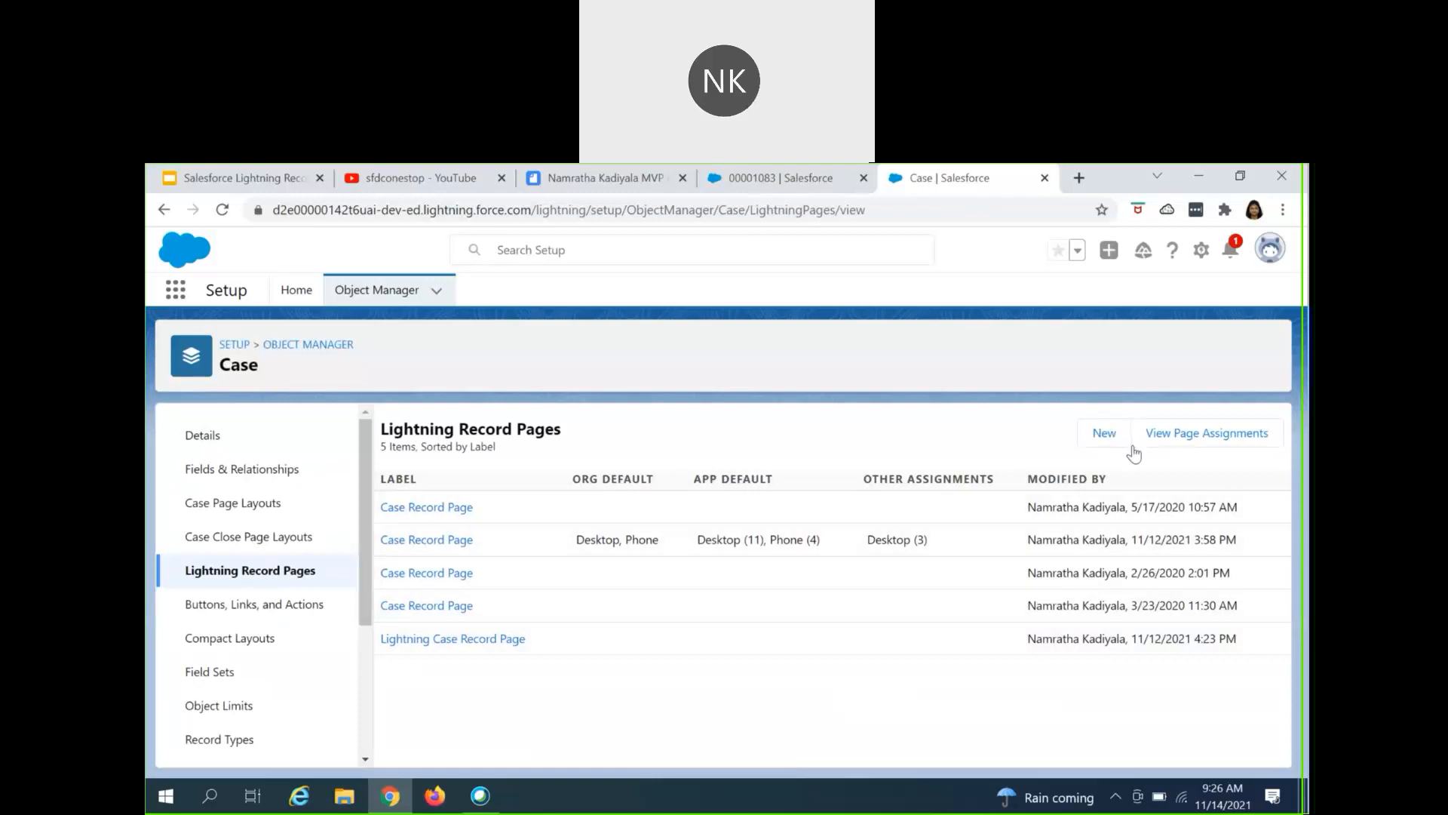
- Start a new Lightning page for the Case object and choose Record Page as its type
left_click(1096, 447)
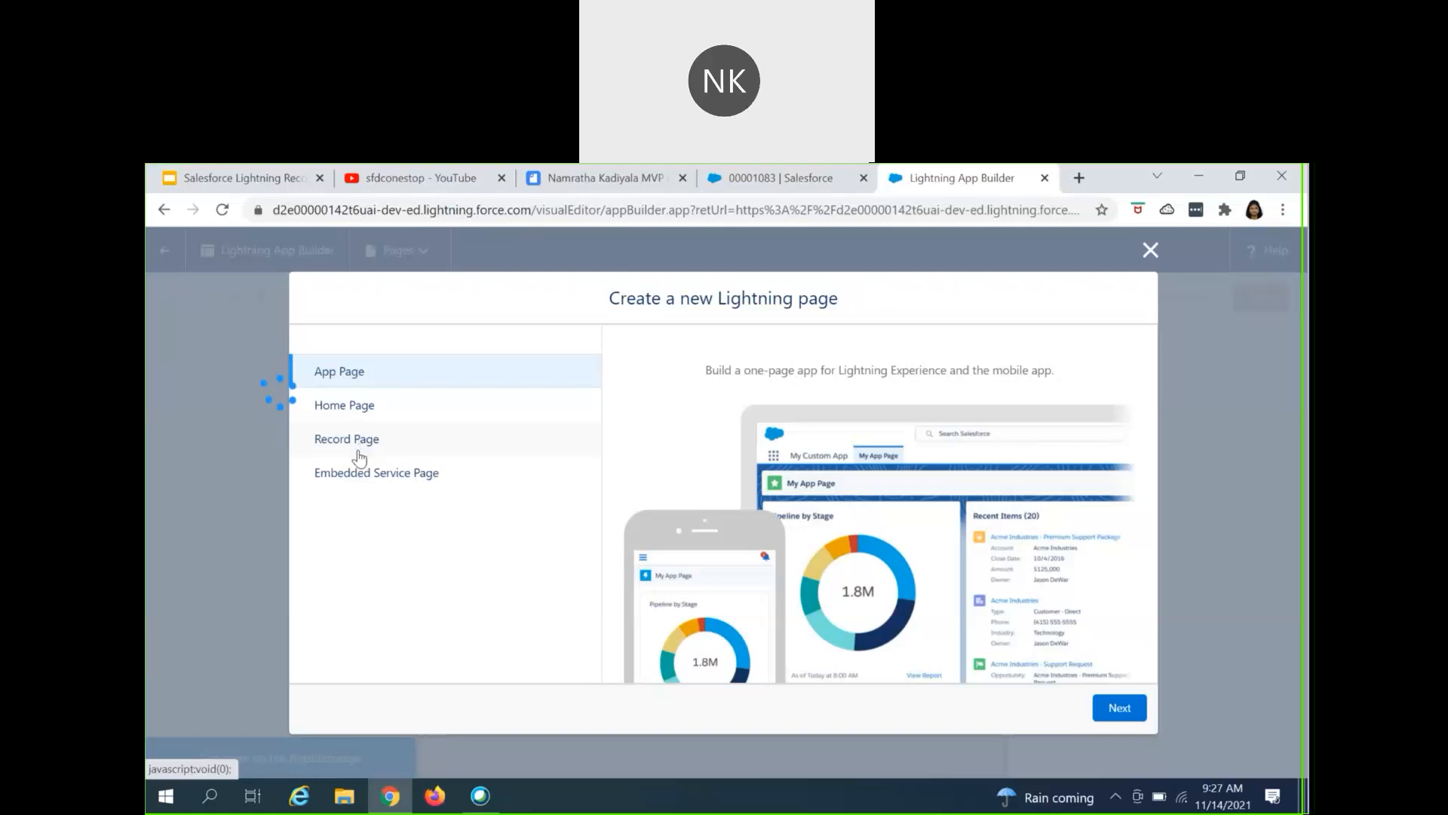
left_click(1149, 250)
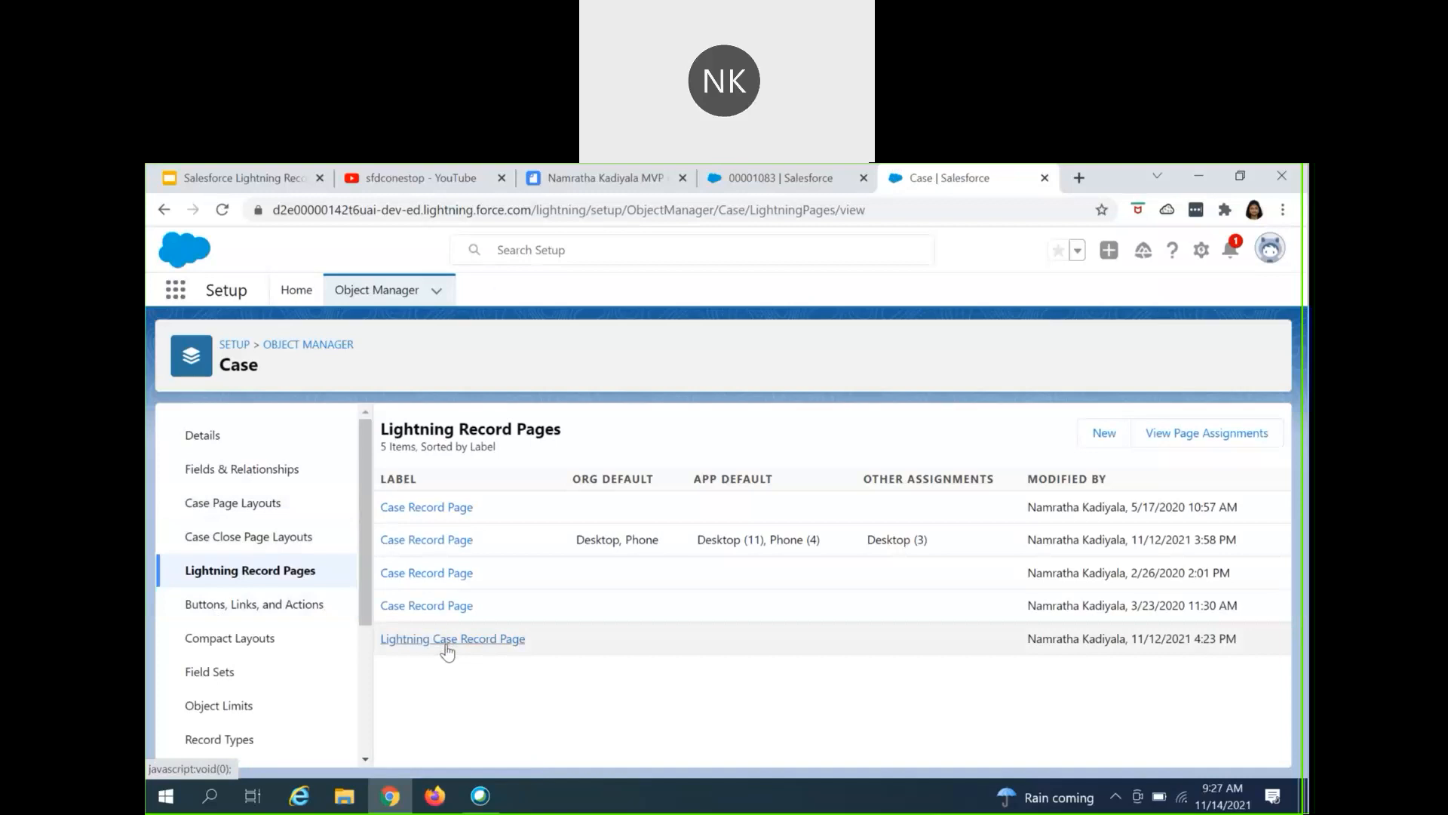
left_click(1101, 434)
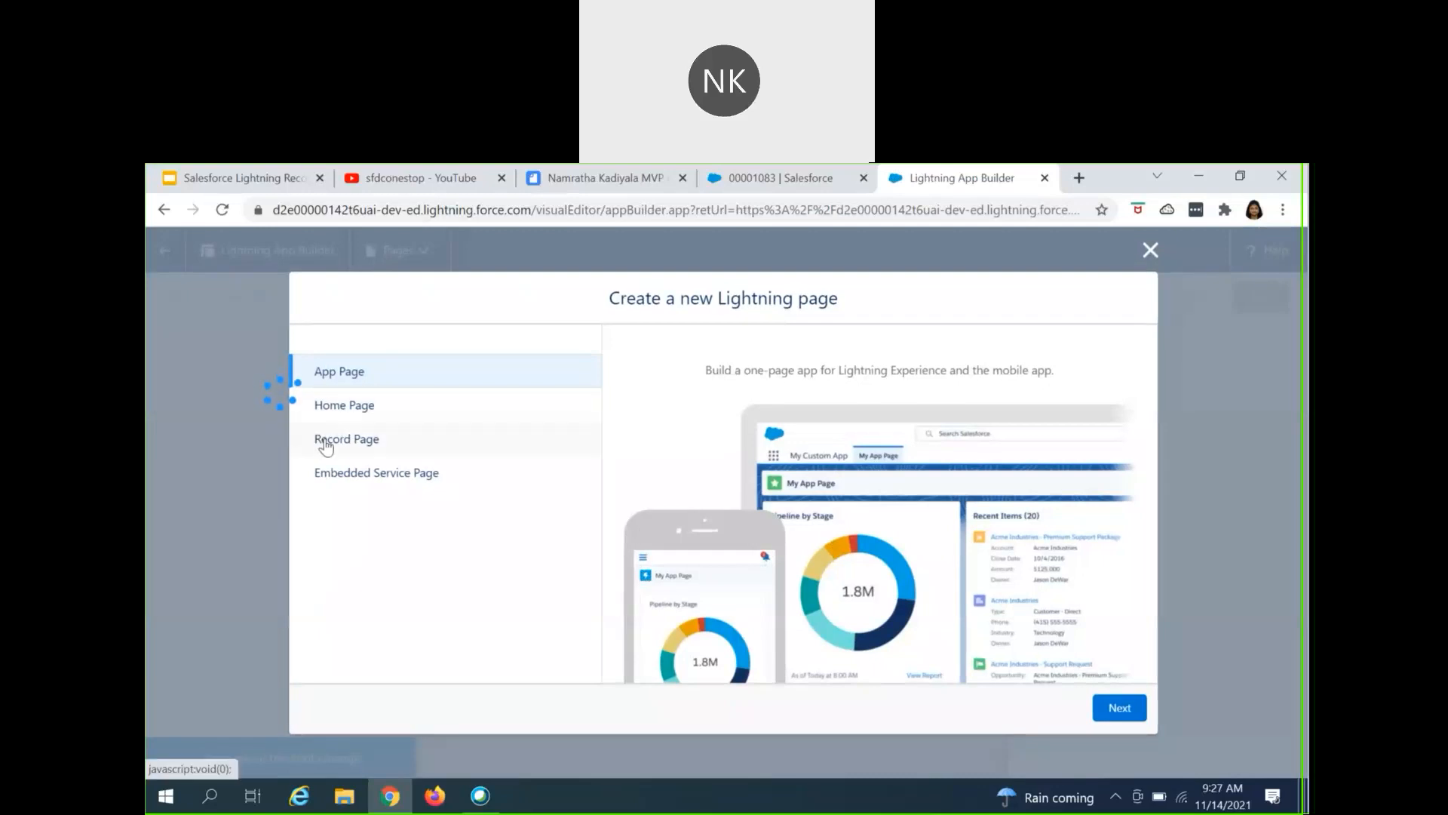
left_click(326, 444)
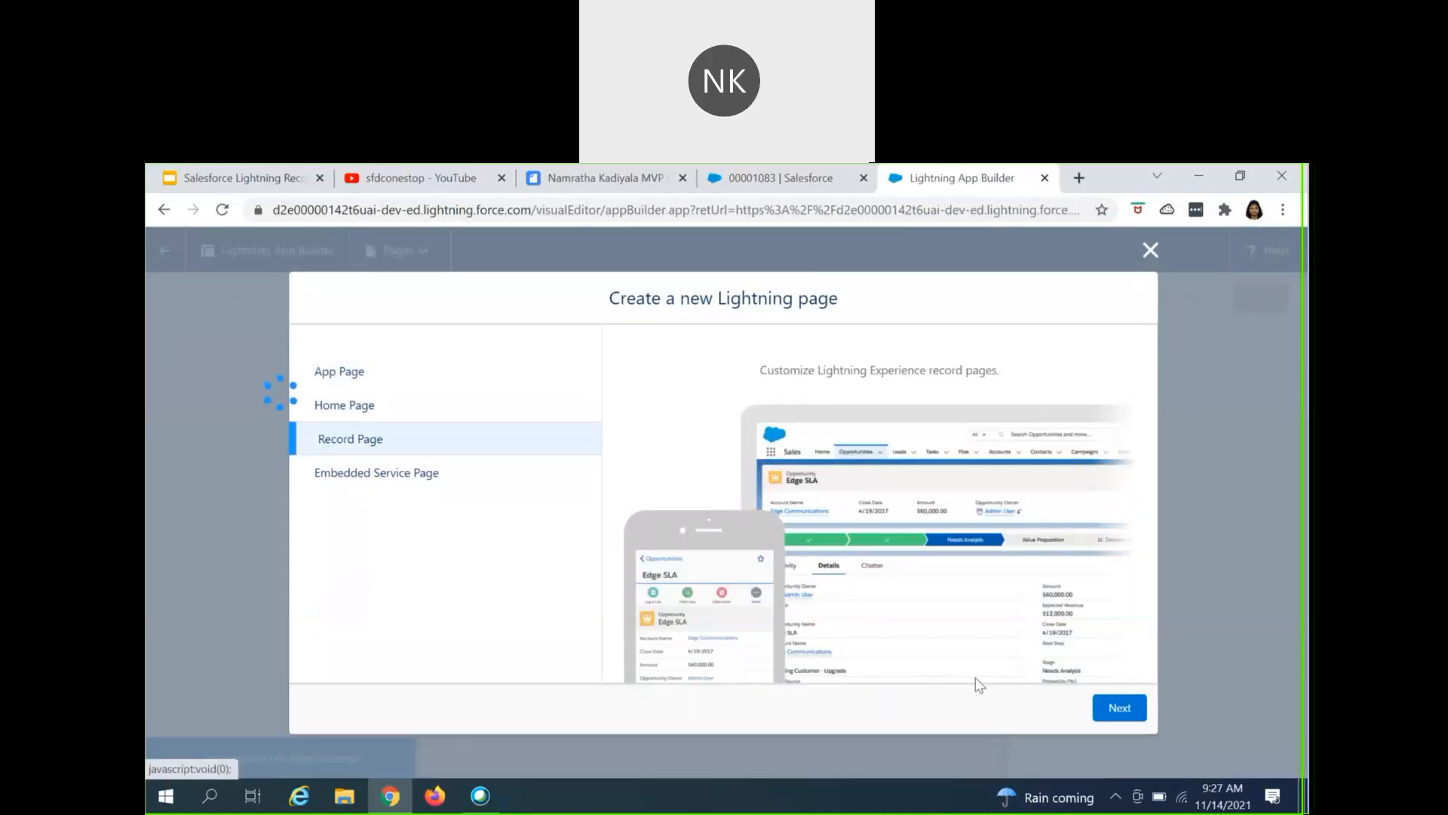
left_click(1119, 709)
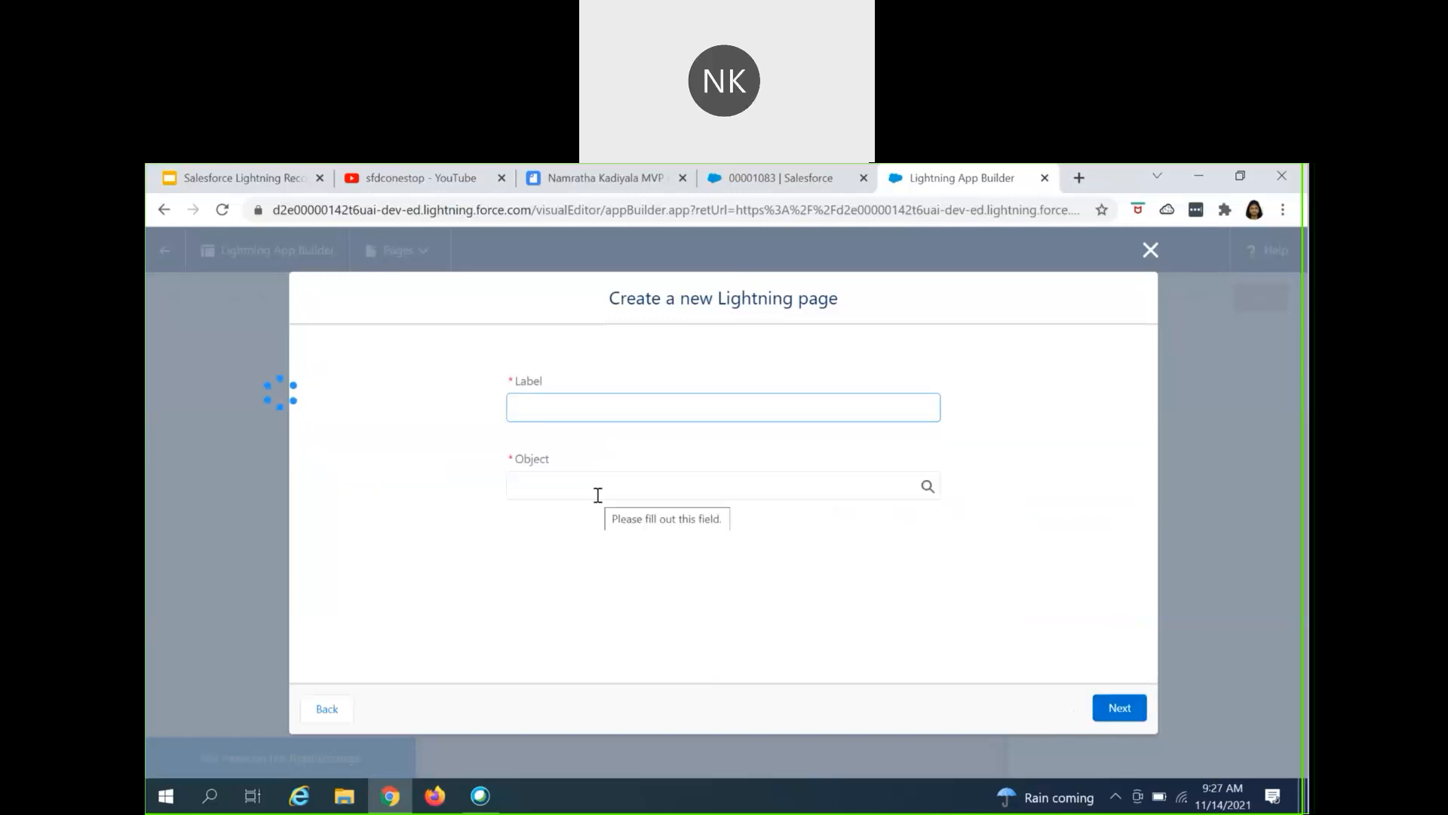
- Label the new page "Lightning Case New Record Page", set its object to Case and continue to template selection
type("Lightning ")
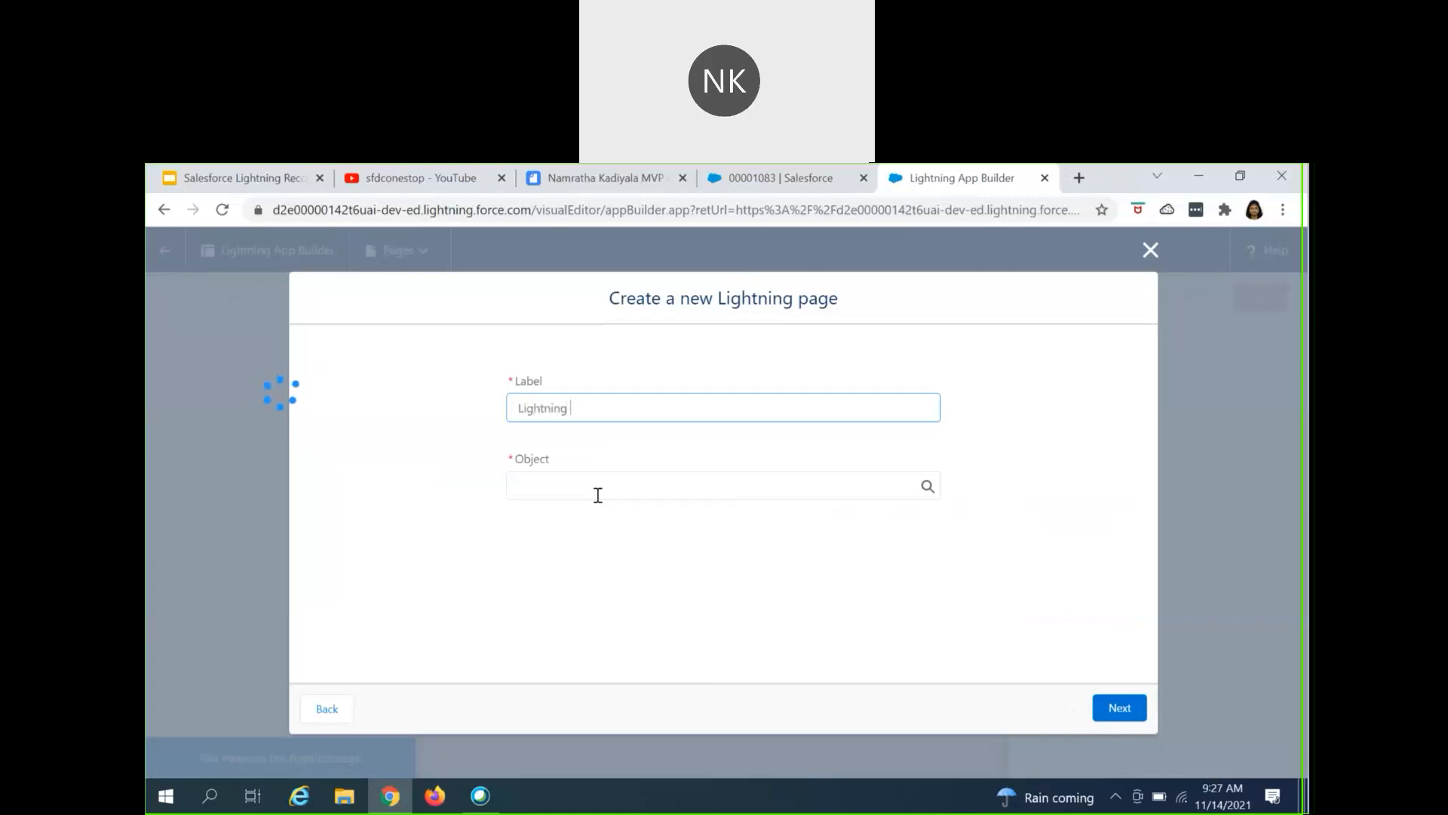
type("Case New Record Page")
left_click(598, 495)
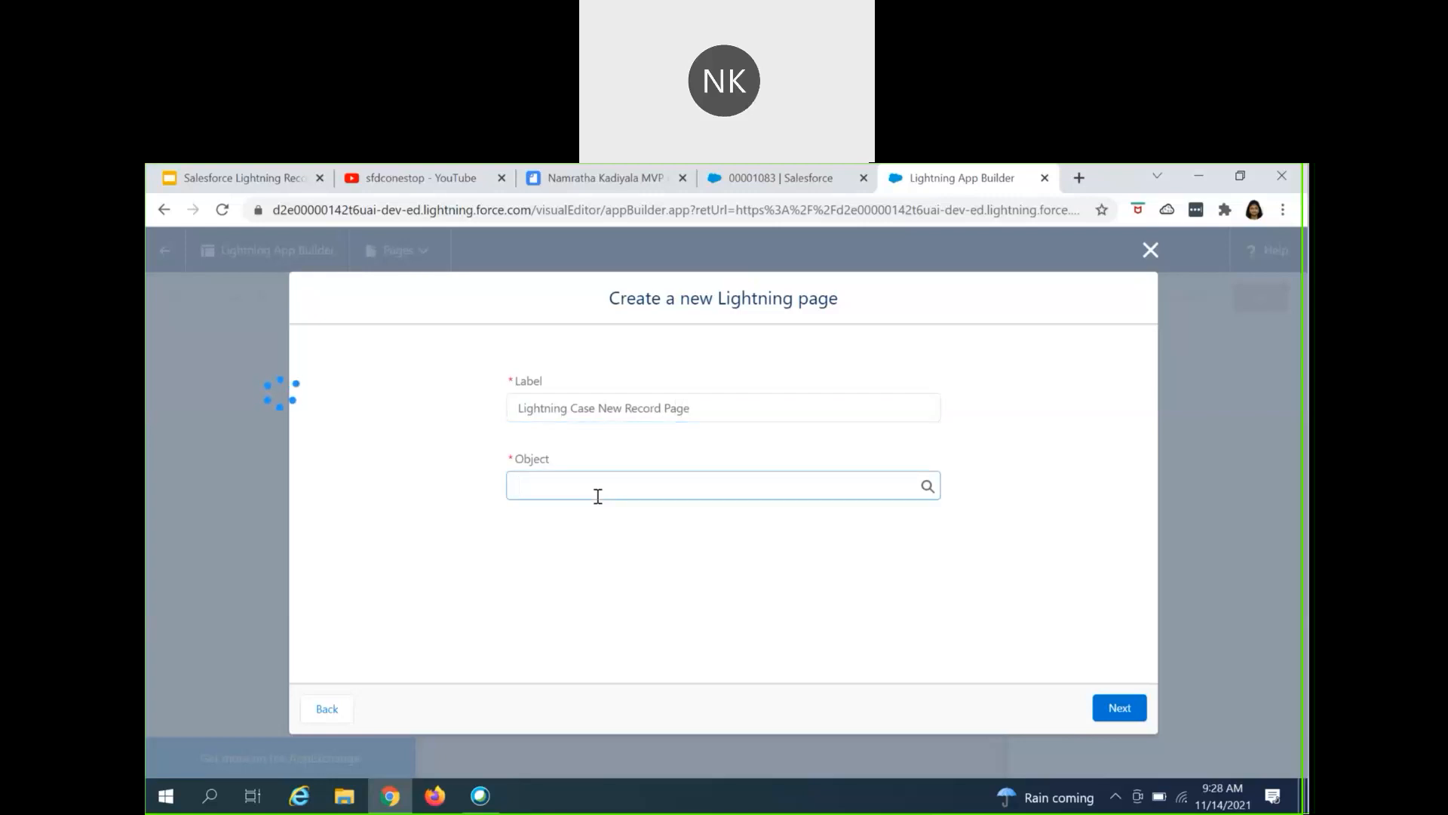
type("case")
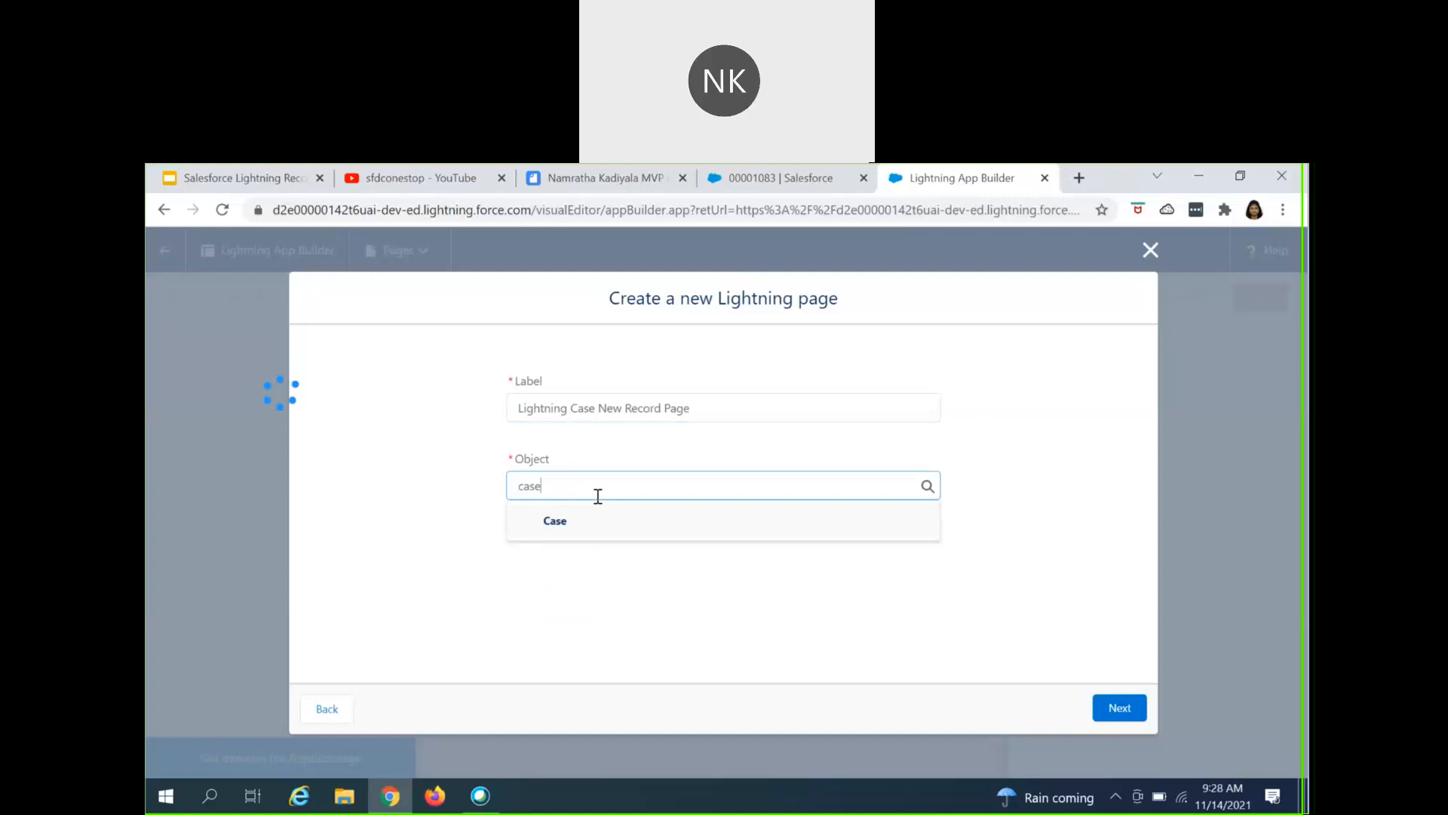
left_click(558, 537)
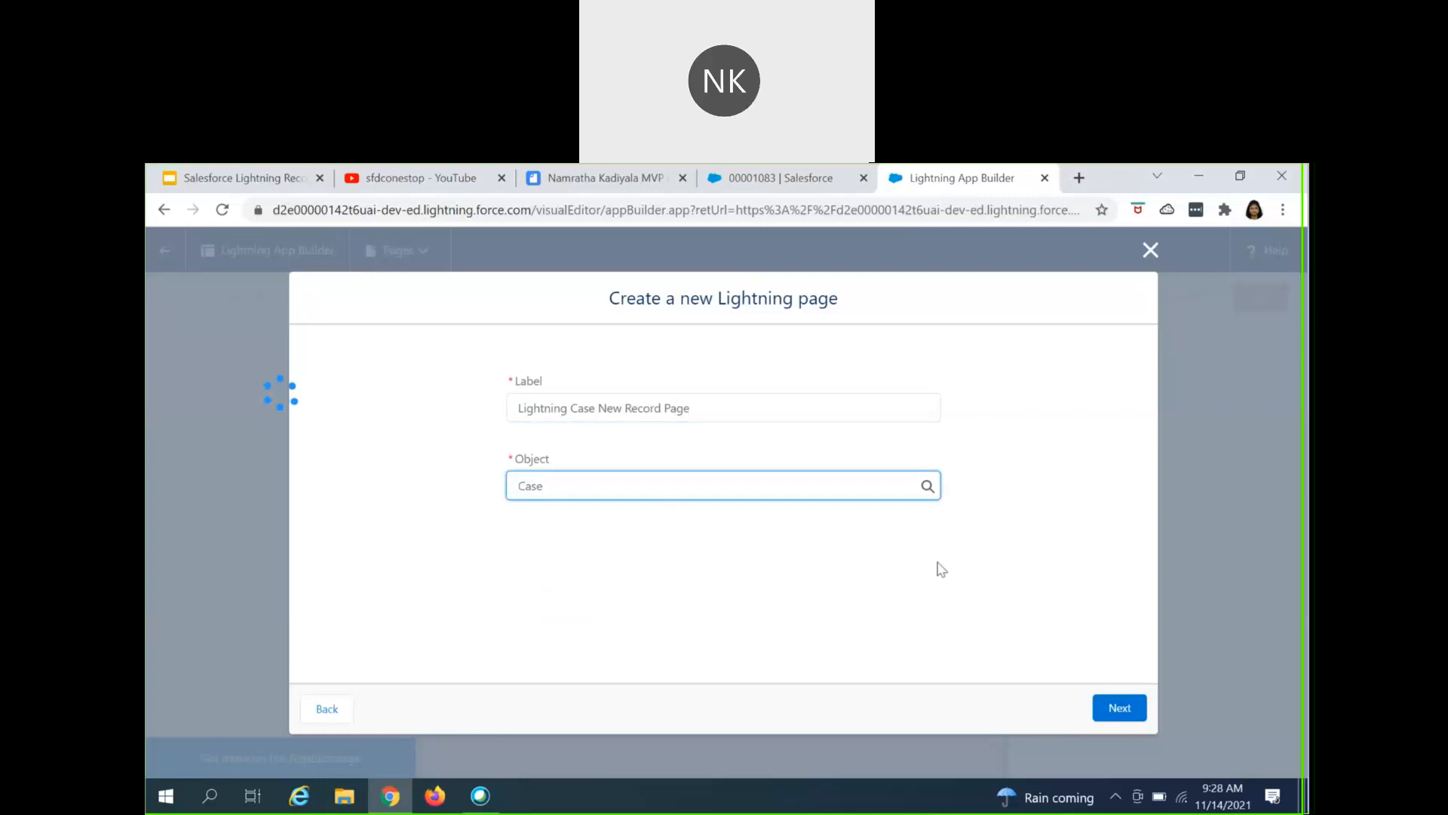
left_click(1103, 709)
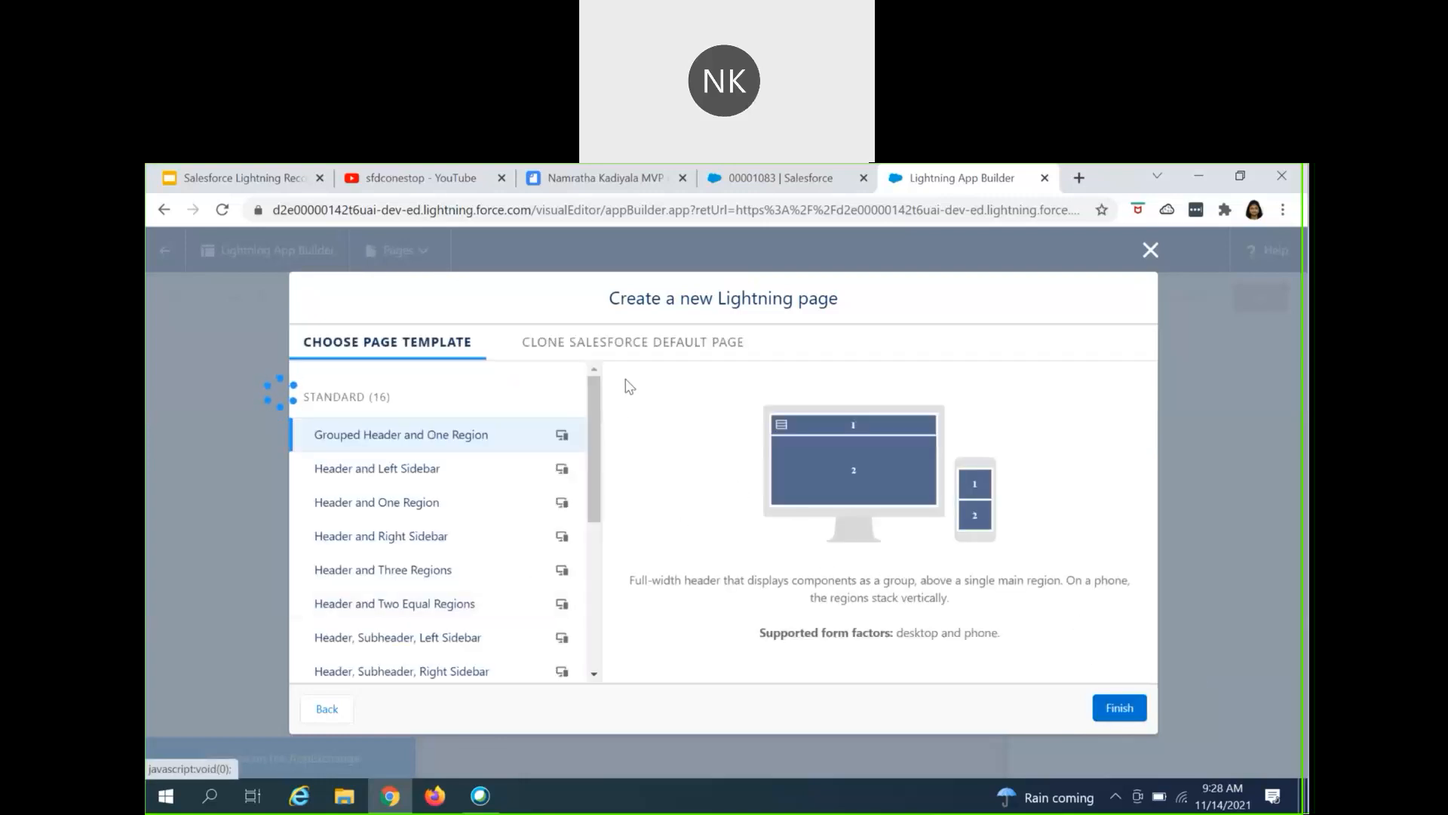
- Examine the standard page templates and preview the Header and Left Sidebar, One Region, Right Sidebar and Three Regions layouts
left_click_drag(590, 478, 609, 427)
scroll(396, 603, "down", 5)
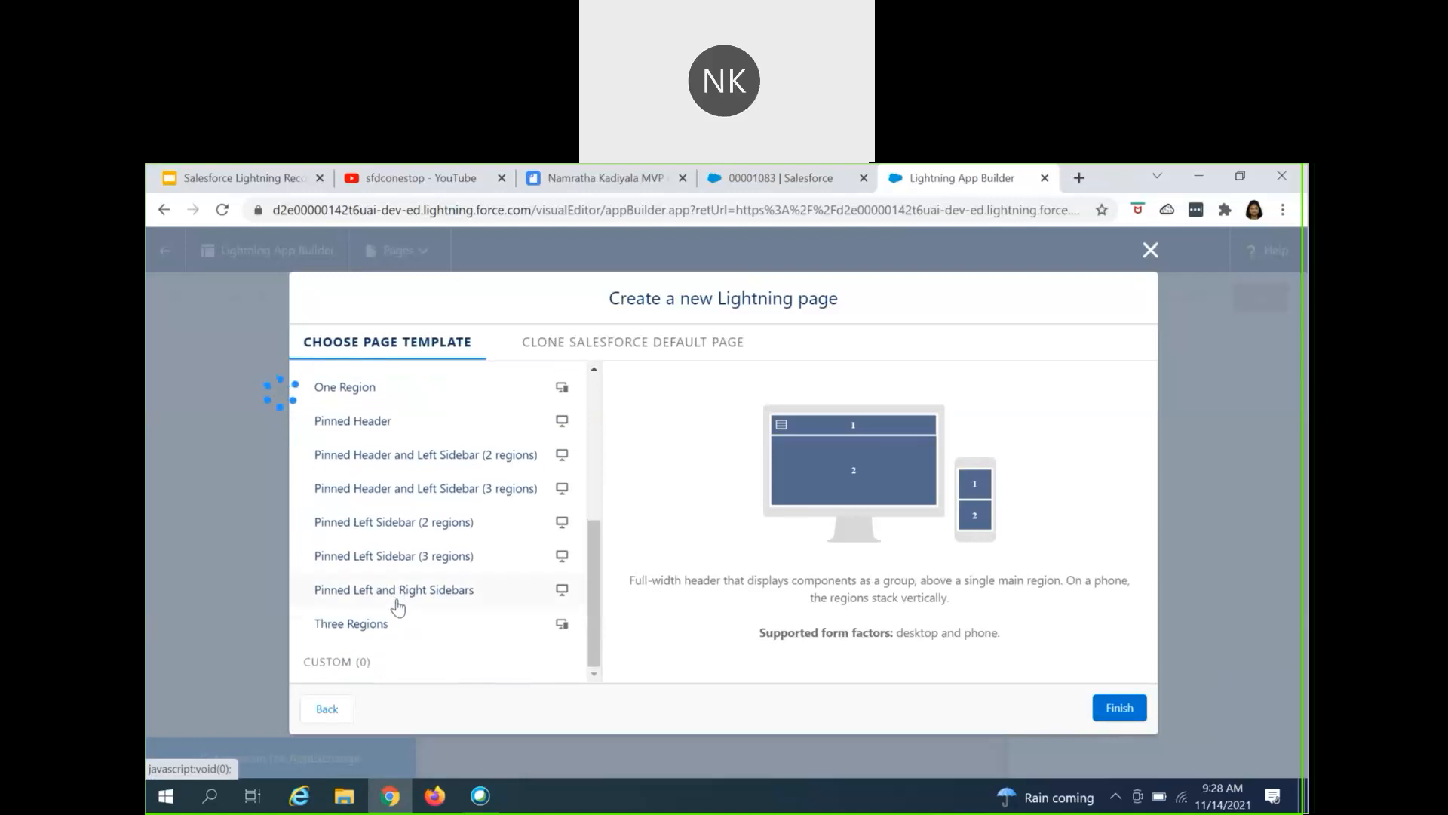
scroll(396, 603, "up", 5)
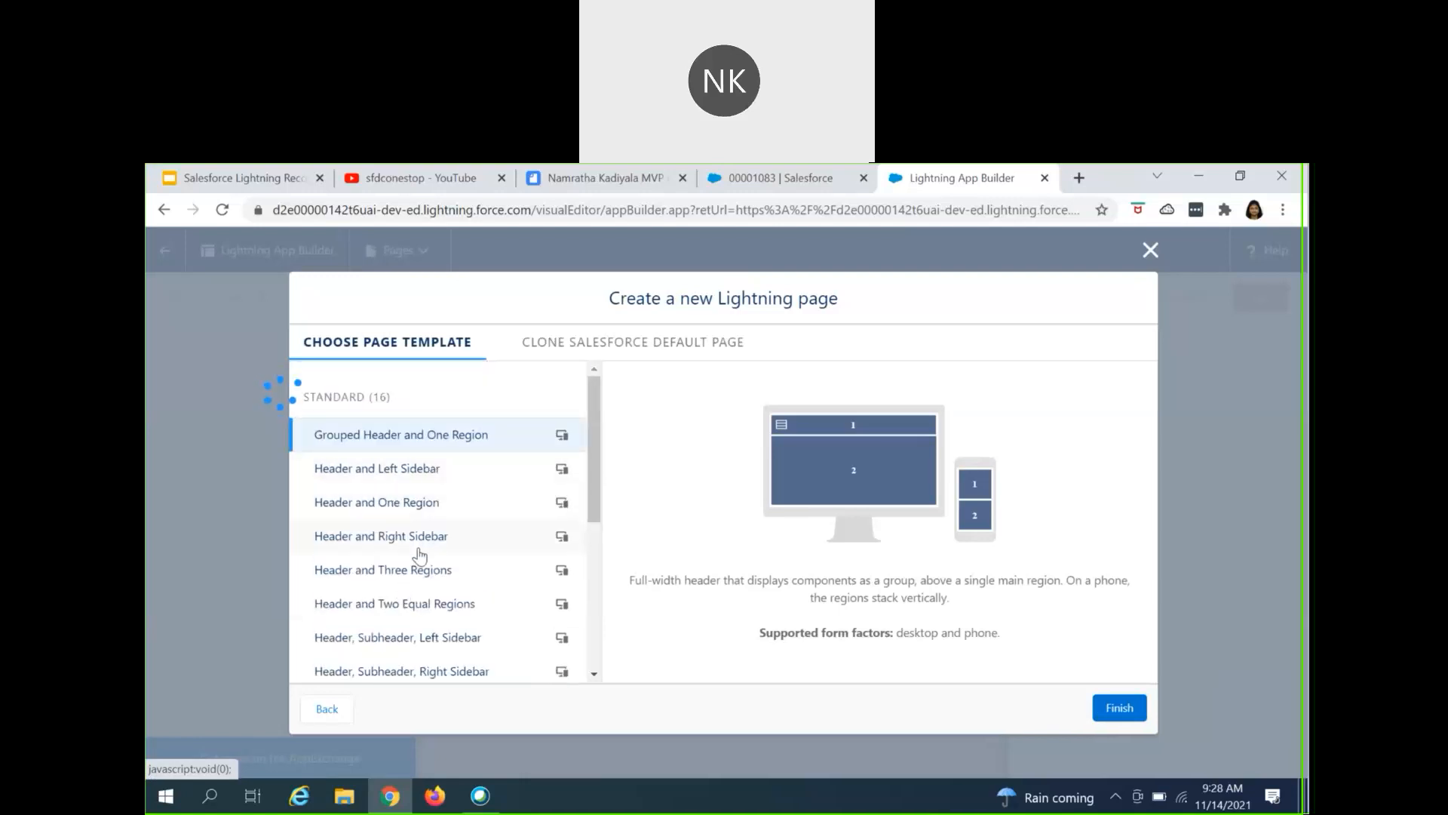
scroll(417, 562, "down", 3)
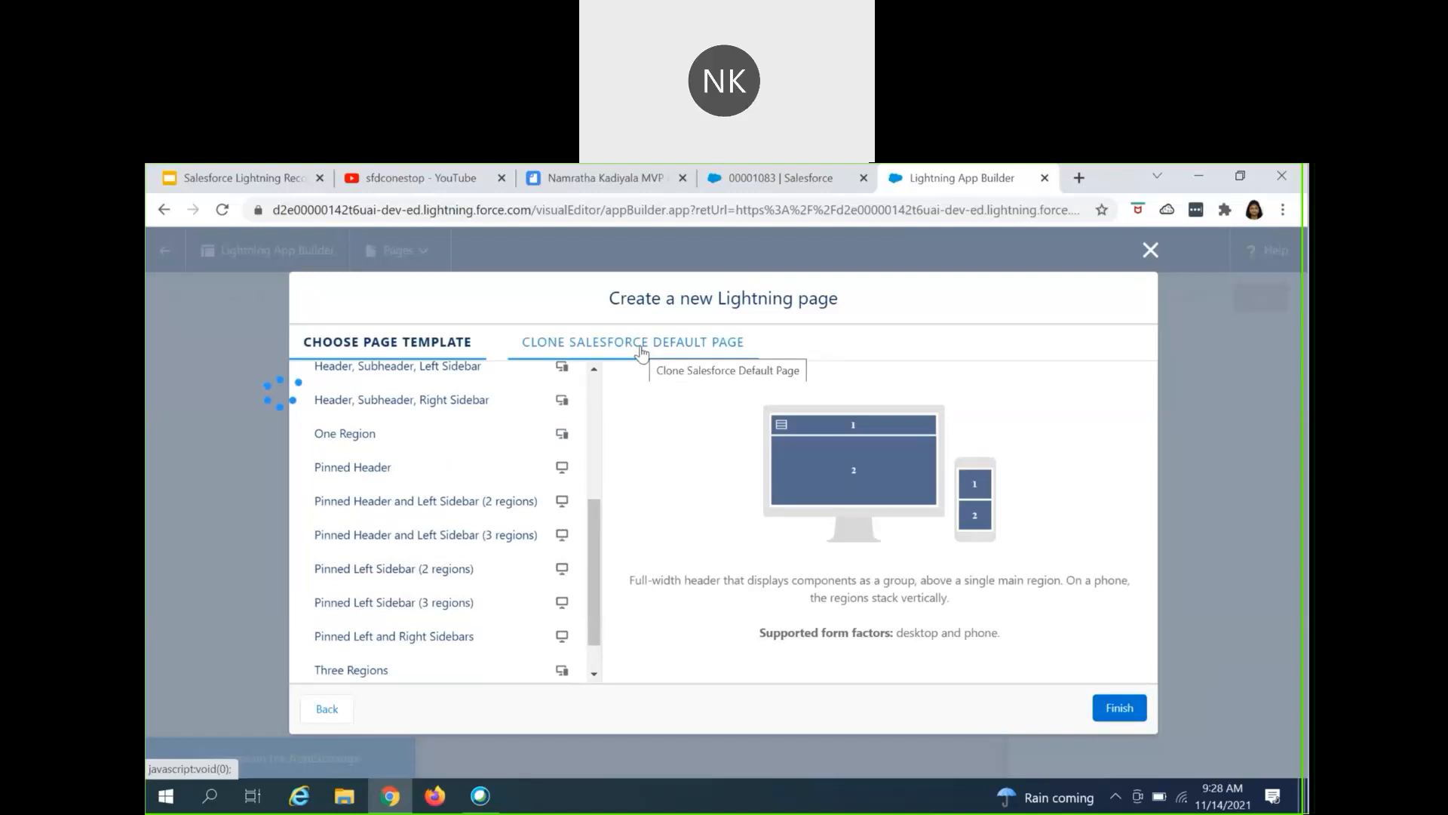
scroll(579, 395, "up", 3)
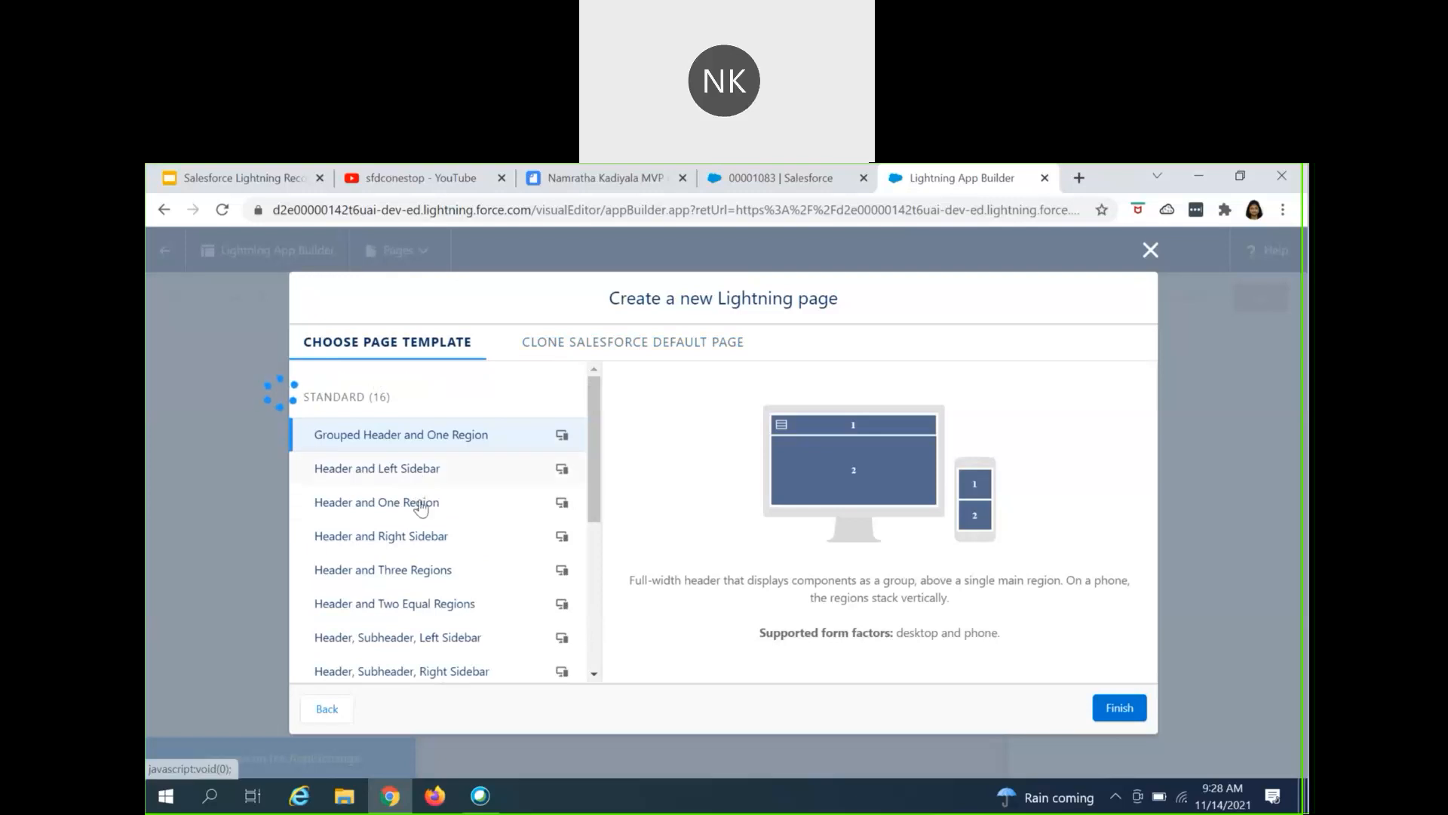
scroll(426, 567, "down", 3)
scroll(427, 568, "down", 1)
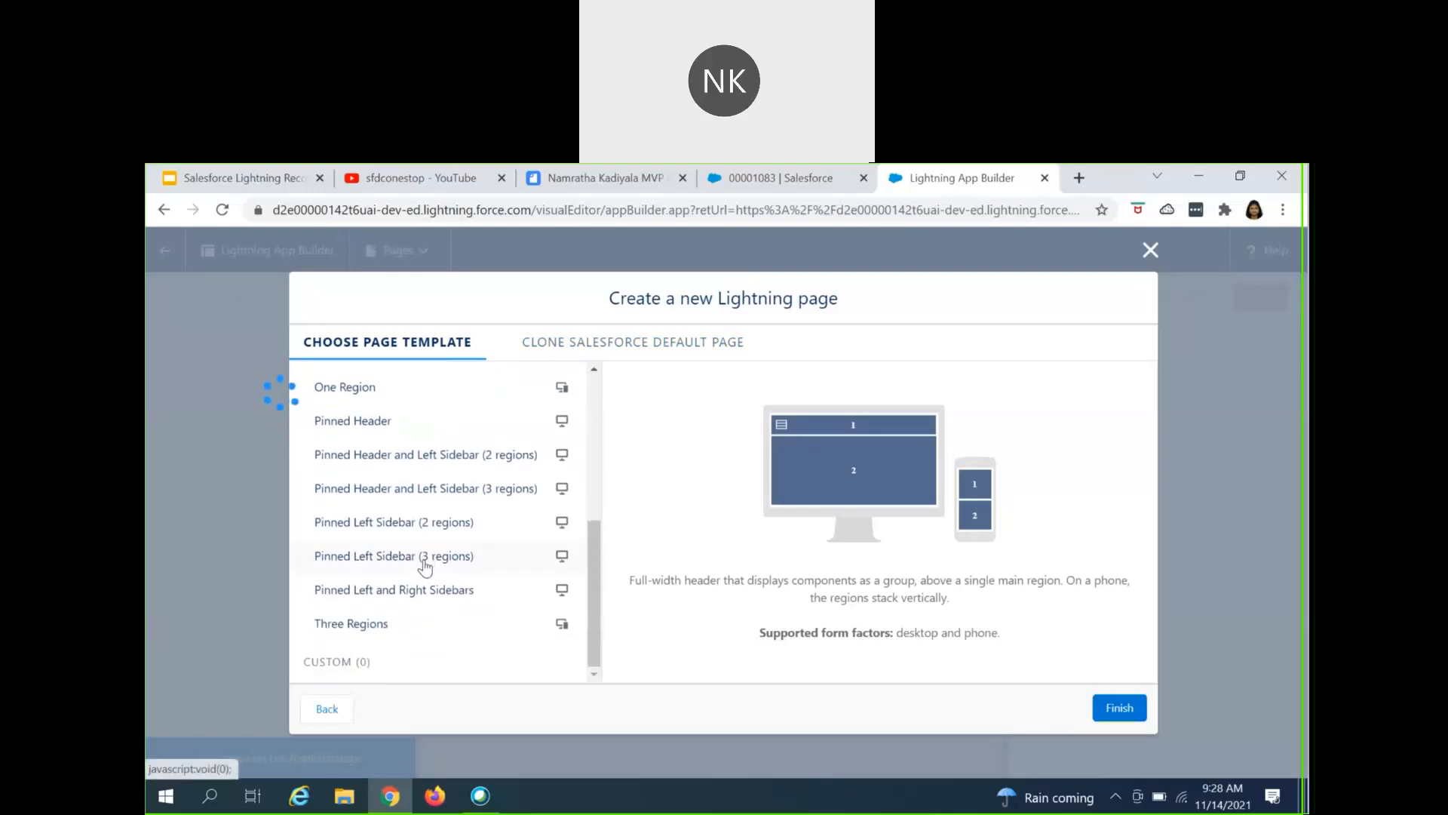
scroll(426, 626, "up", 4)
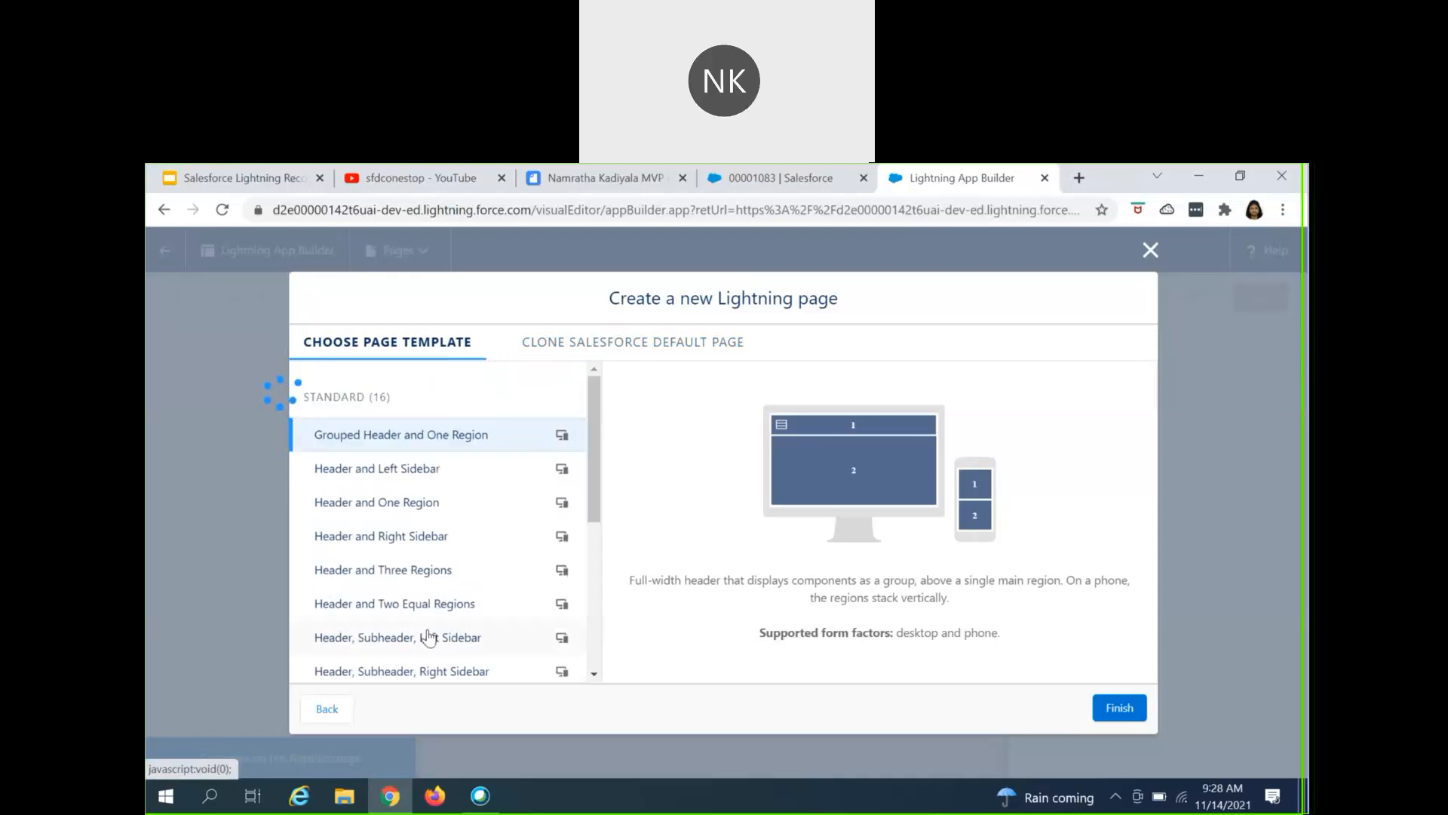
left_click(421, 480)
left_click(412, 510)
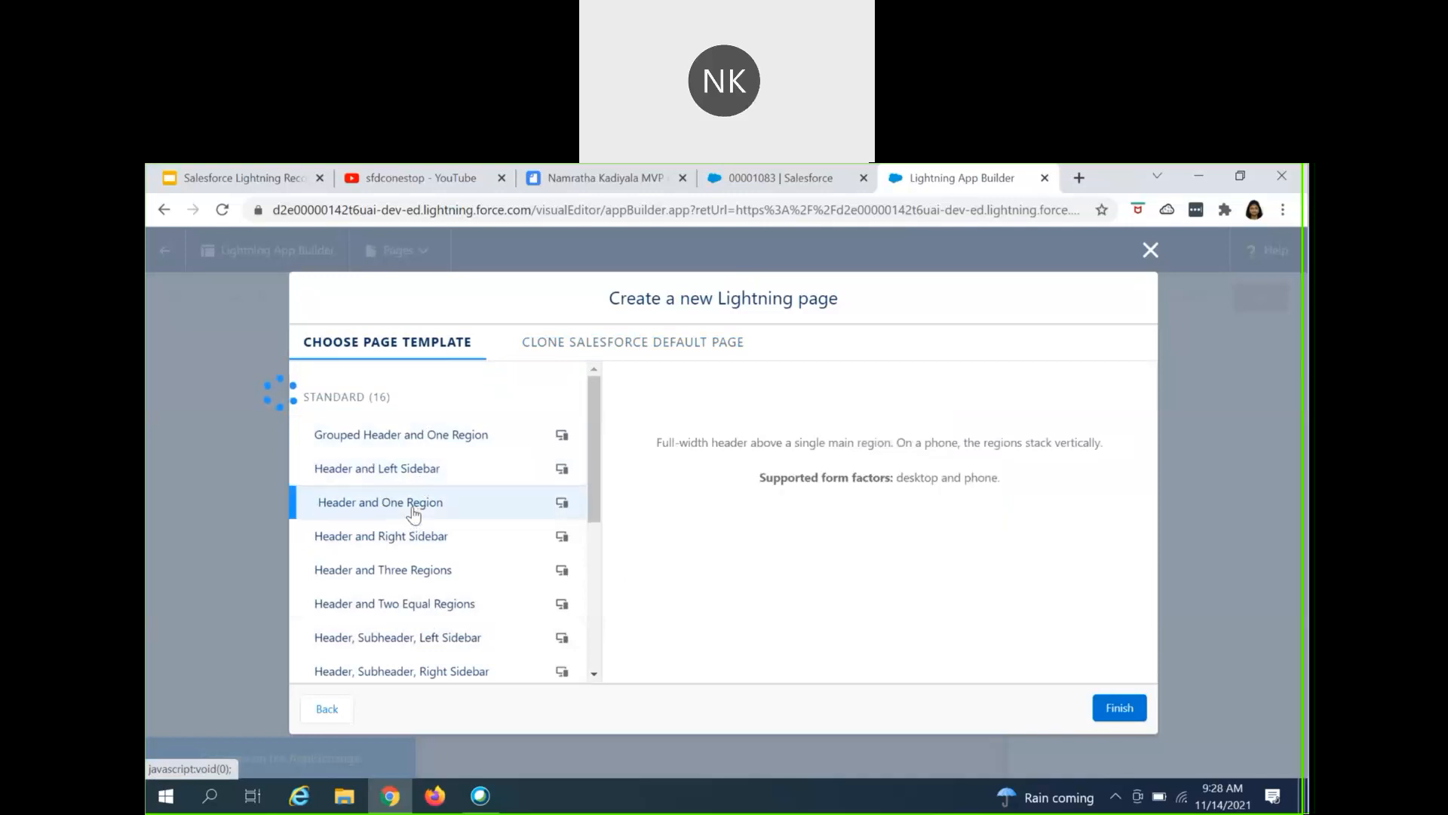
left_click(411, 539)
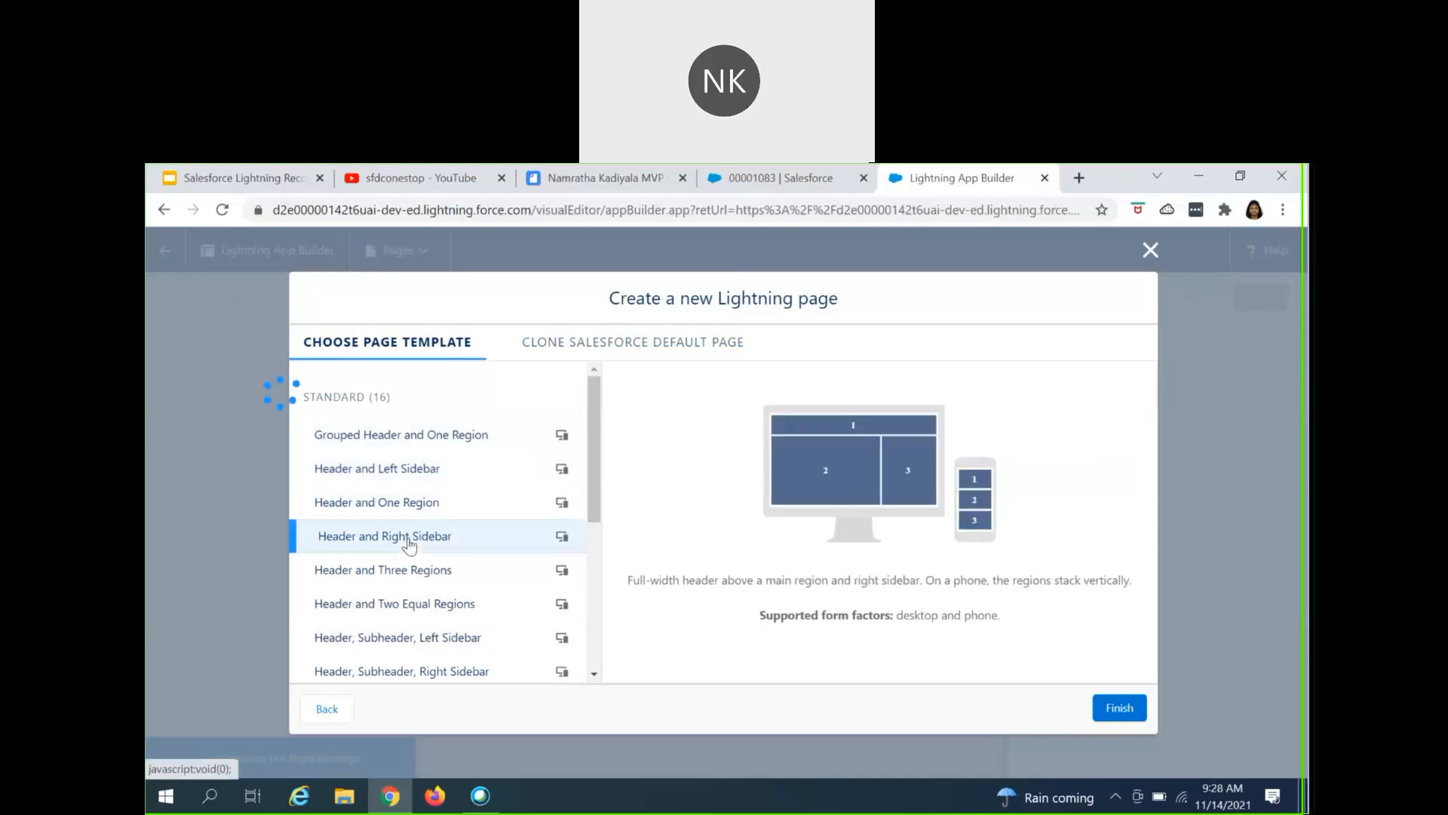
left_click(406, 581)
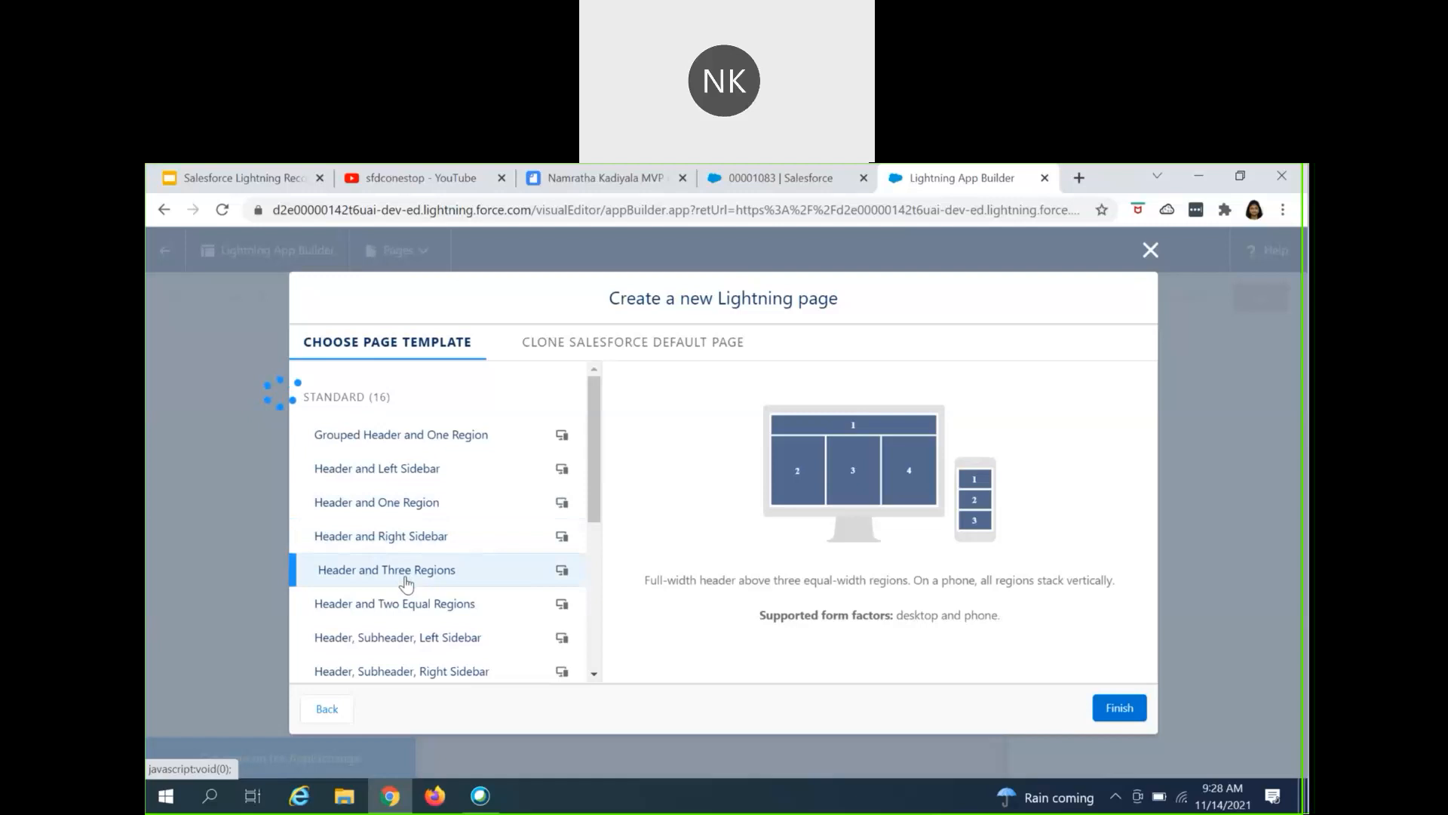
- Create the page with the Header and Two Equal Regions template
left_click(402, 613)
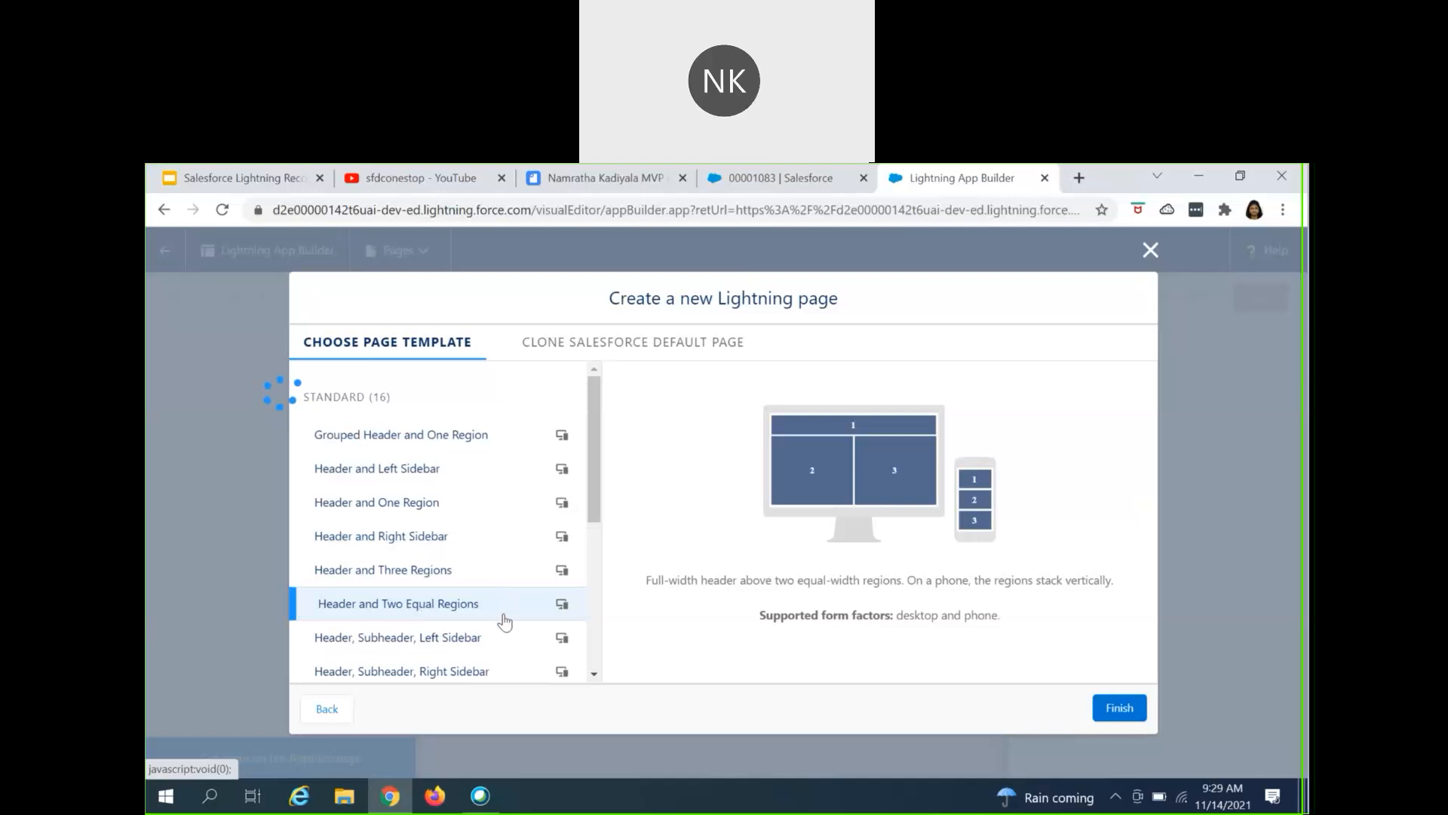
scroll(501, 617, "down", 3)
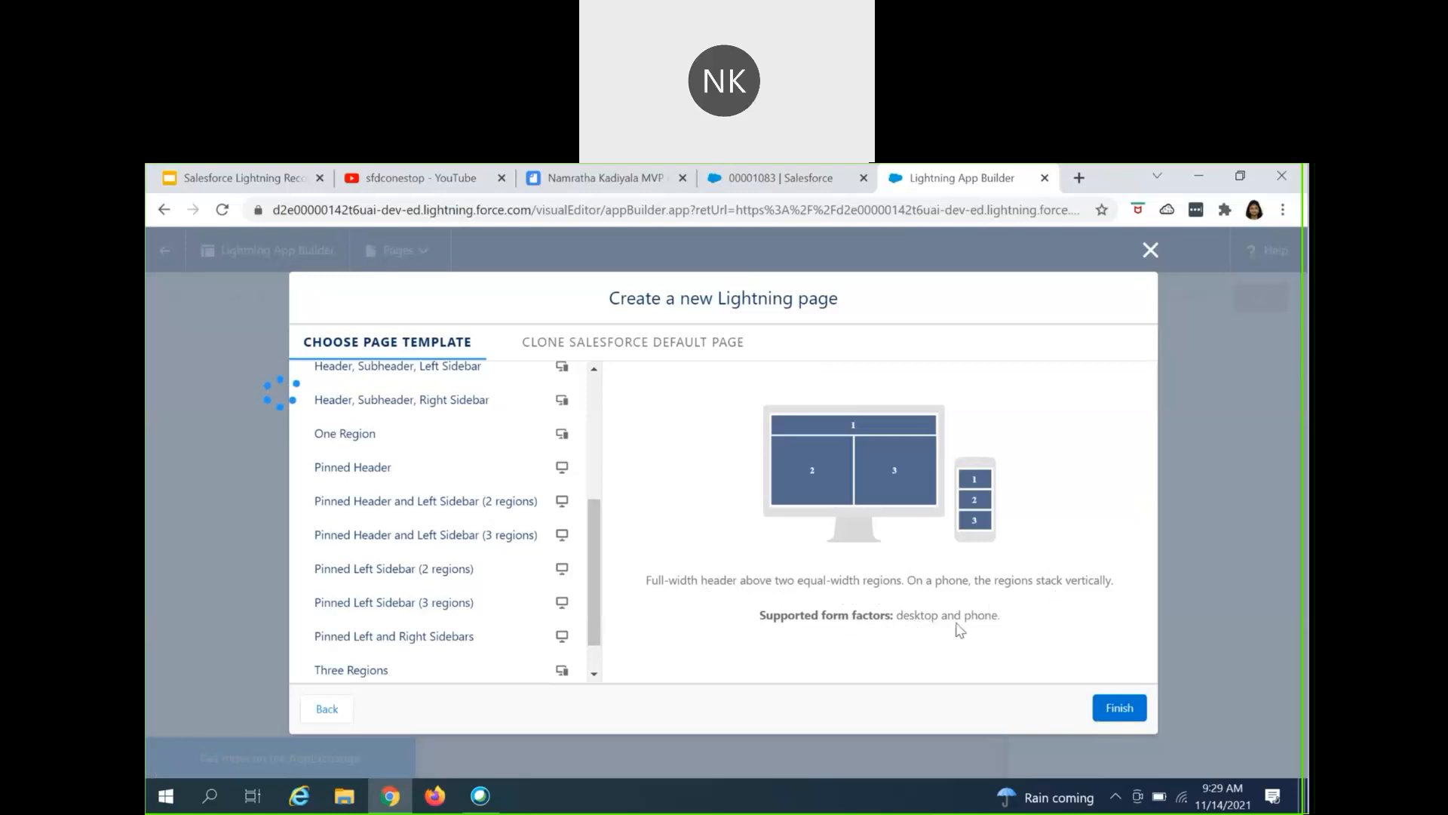
left_click(1098, 709)
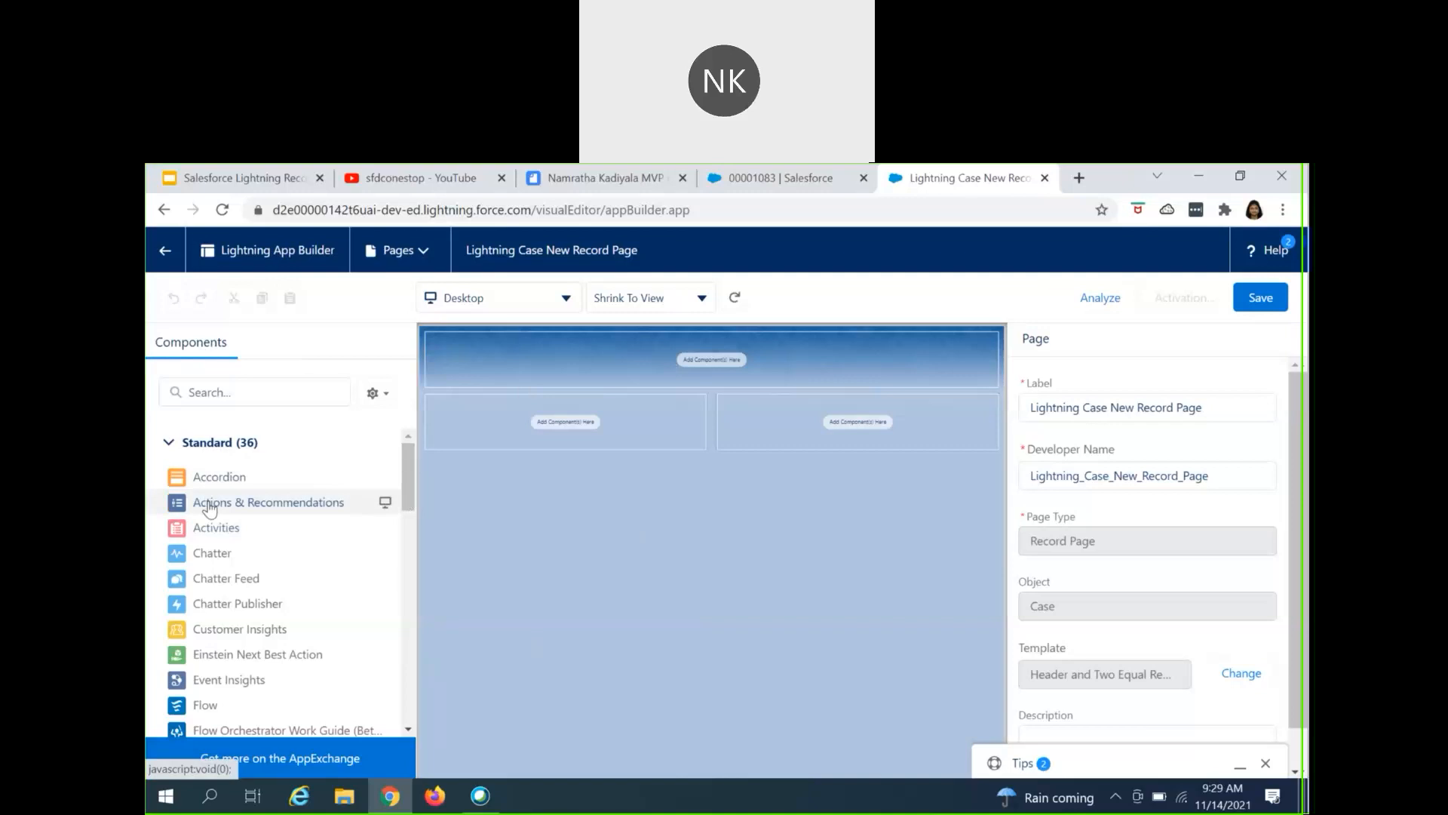
- Examine the standard and custom components available for the page, expanding and collapsing the Custom group
mouse_move(211, 513)
scroll(239, 518, "down", 3)
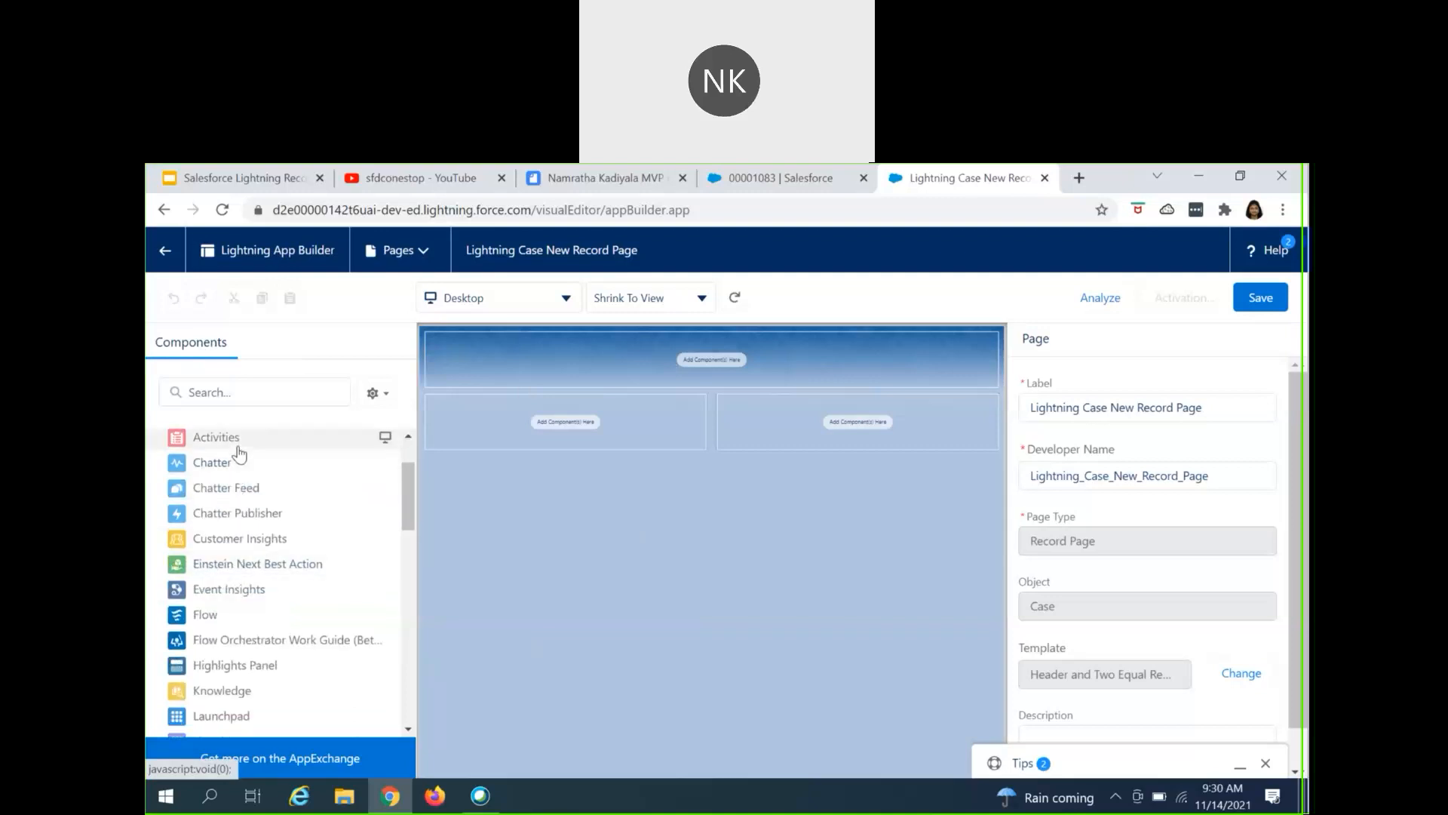
scroll(207, 558, "down", 9)
scroll(208, 556, "up", 9)
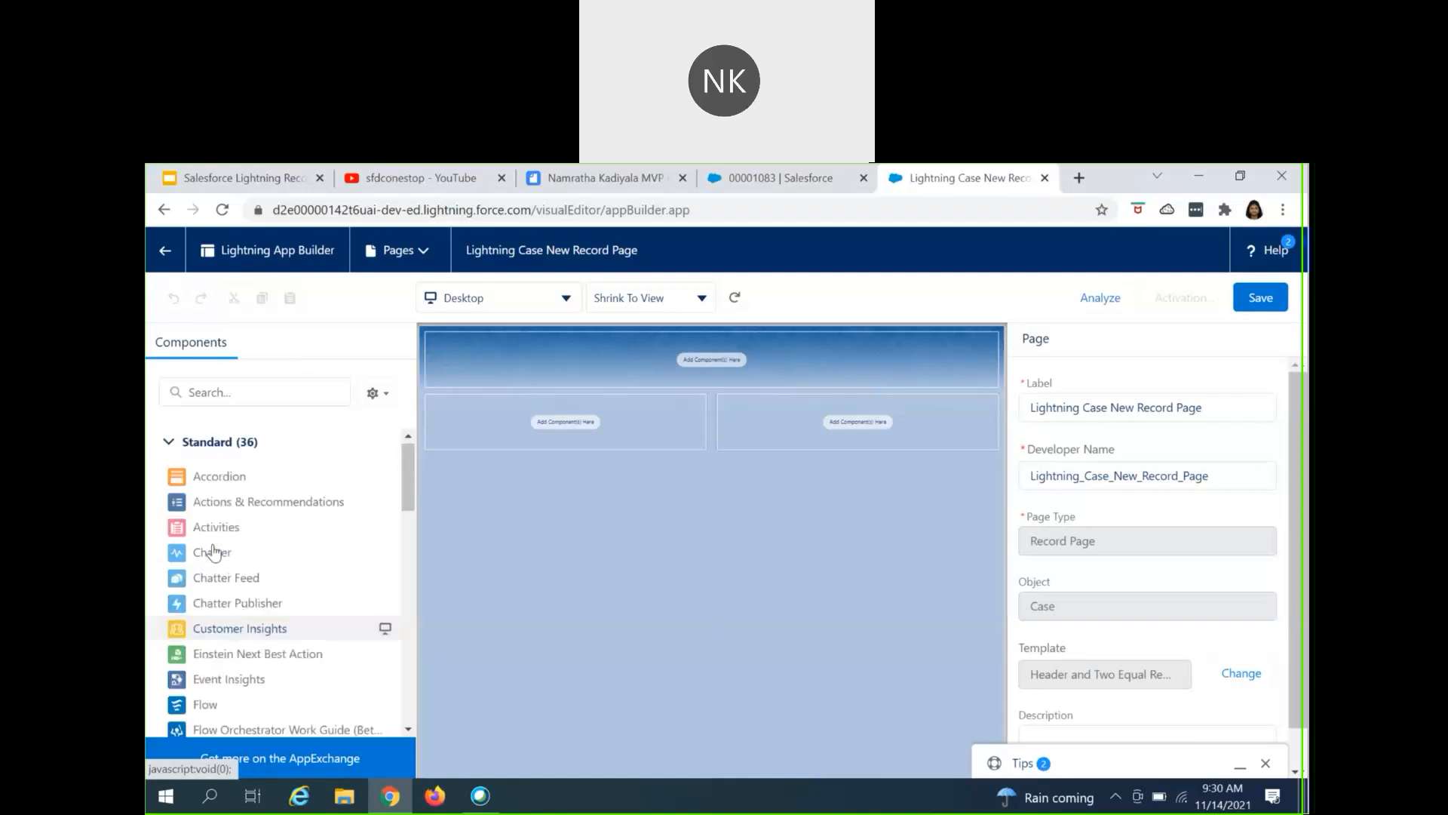
scroll(208, 556, "down", 20)
left_click(184, 613)
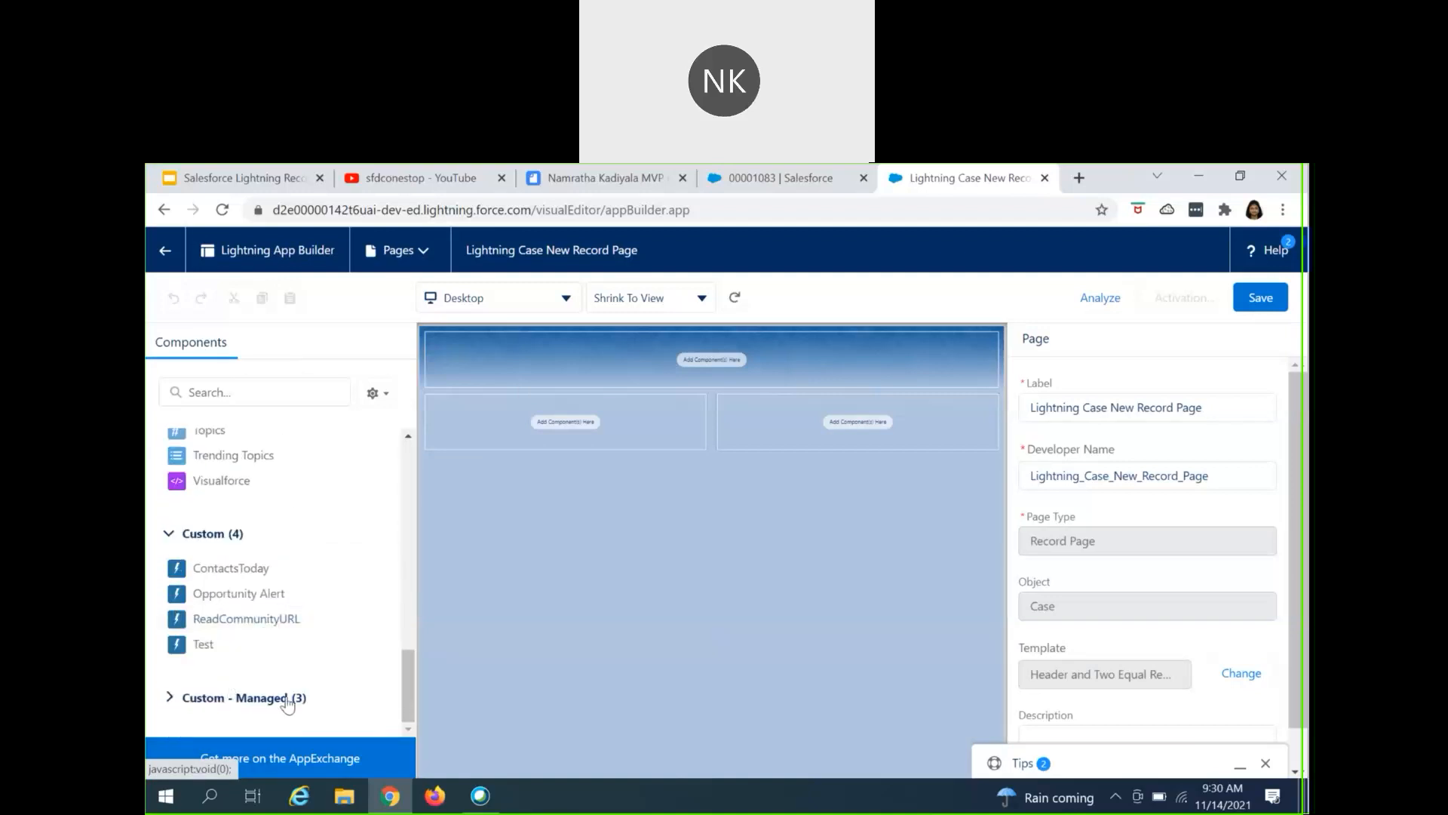
left_click(169, 536)
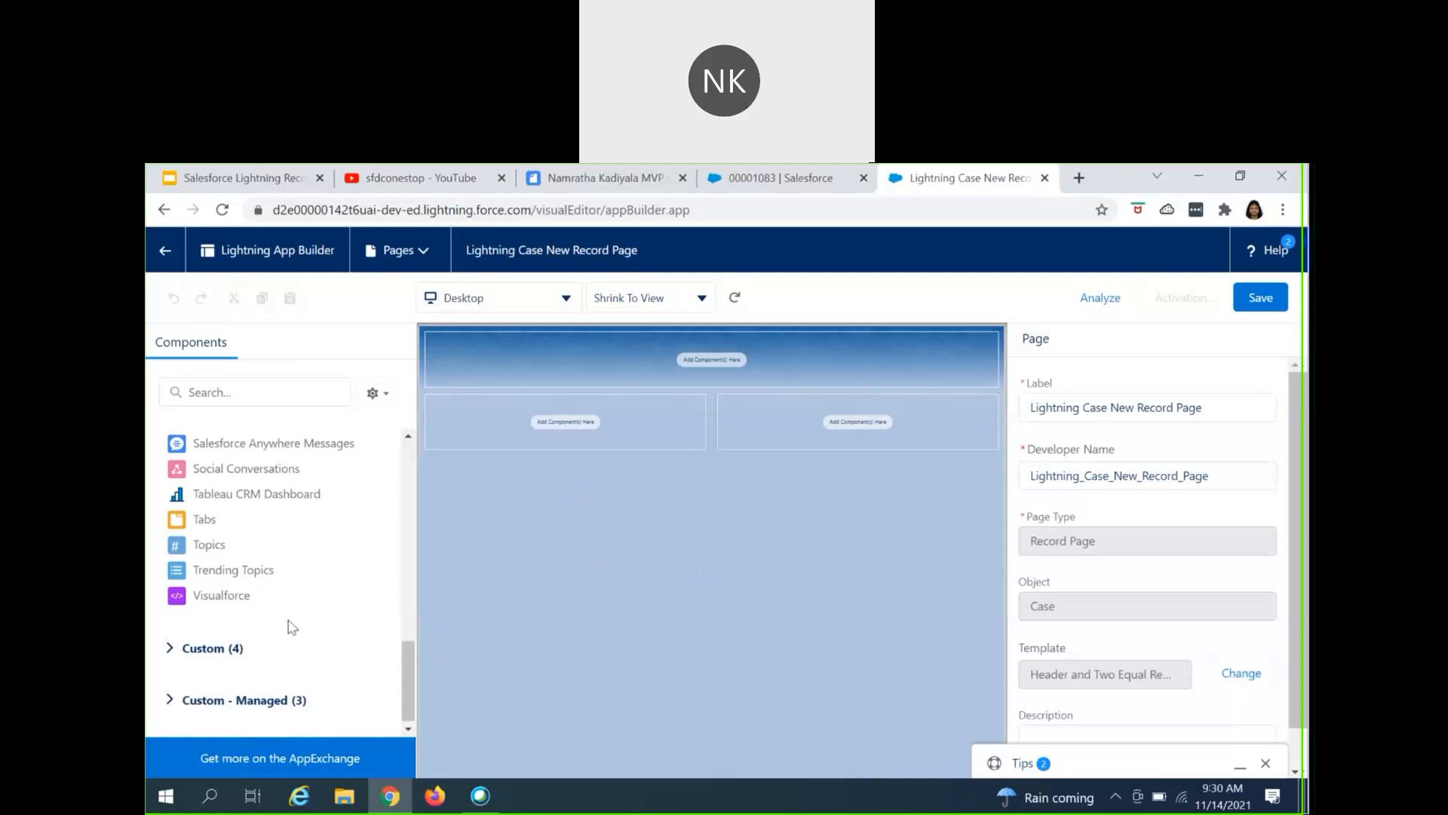
scroll(291, 621, "up", 4)
scroll(251, 504, "up", 5)
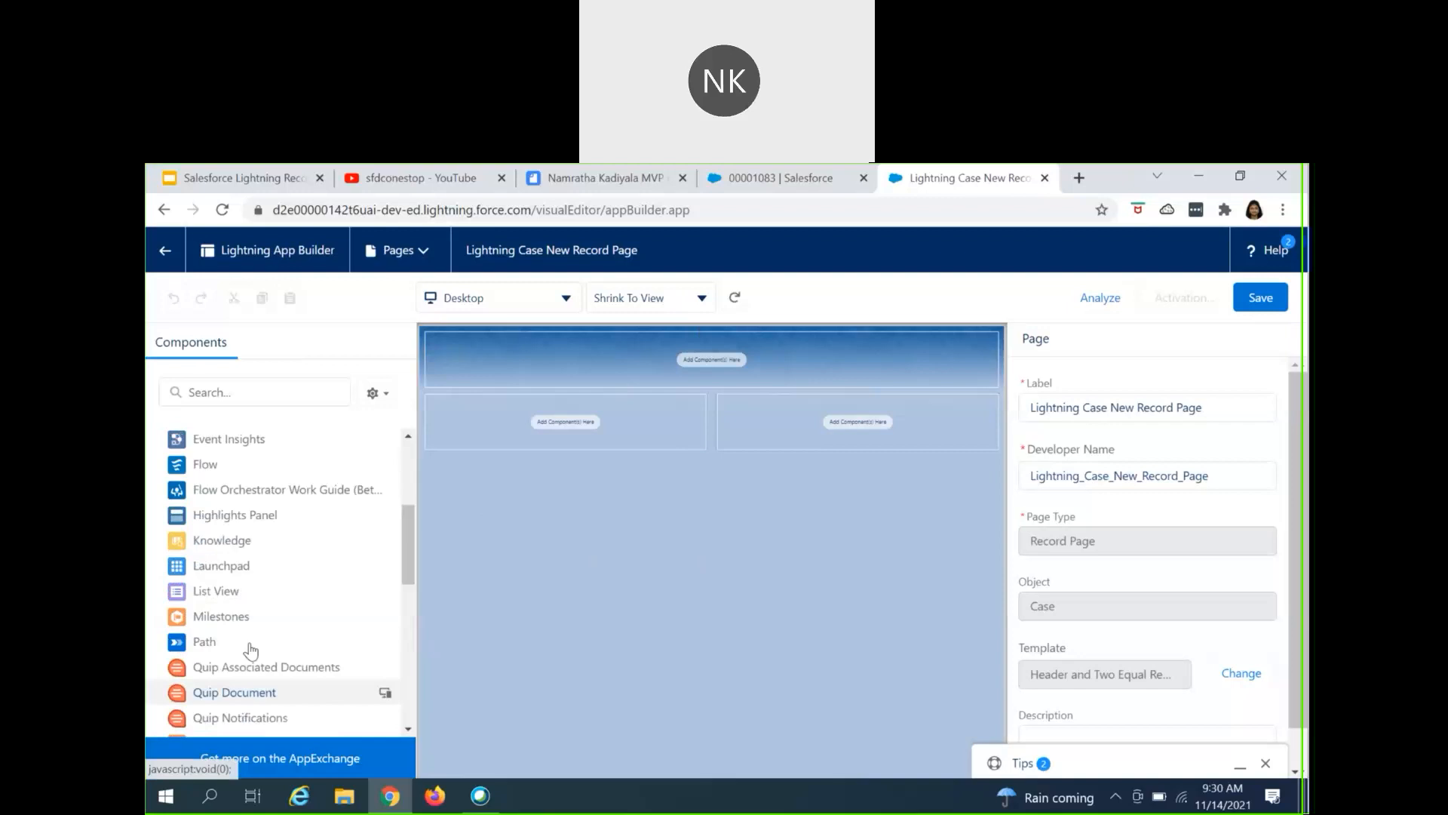
scroll(253, 641, "up", 5)
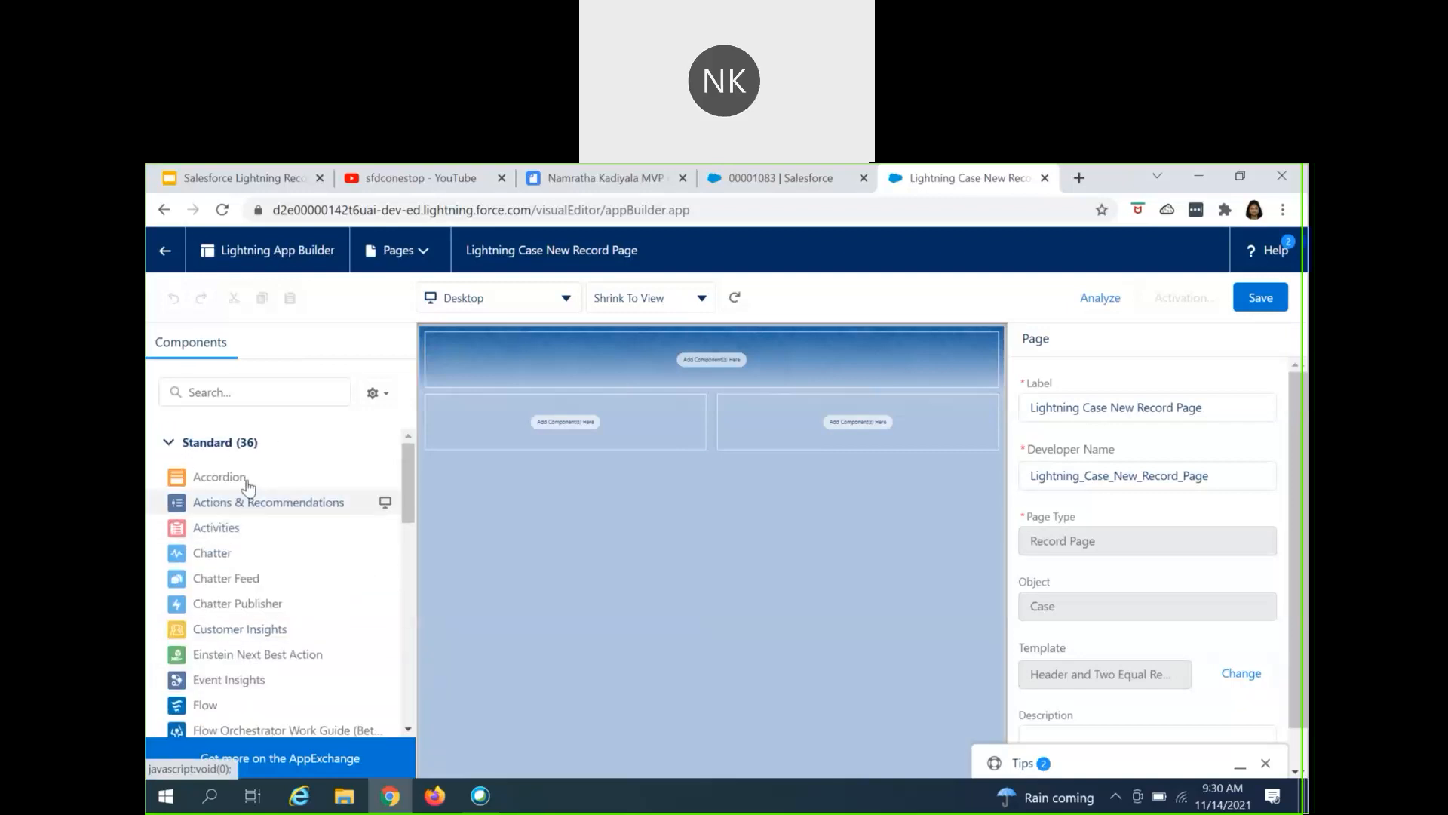
scroll(257, 626, "down", 8)
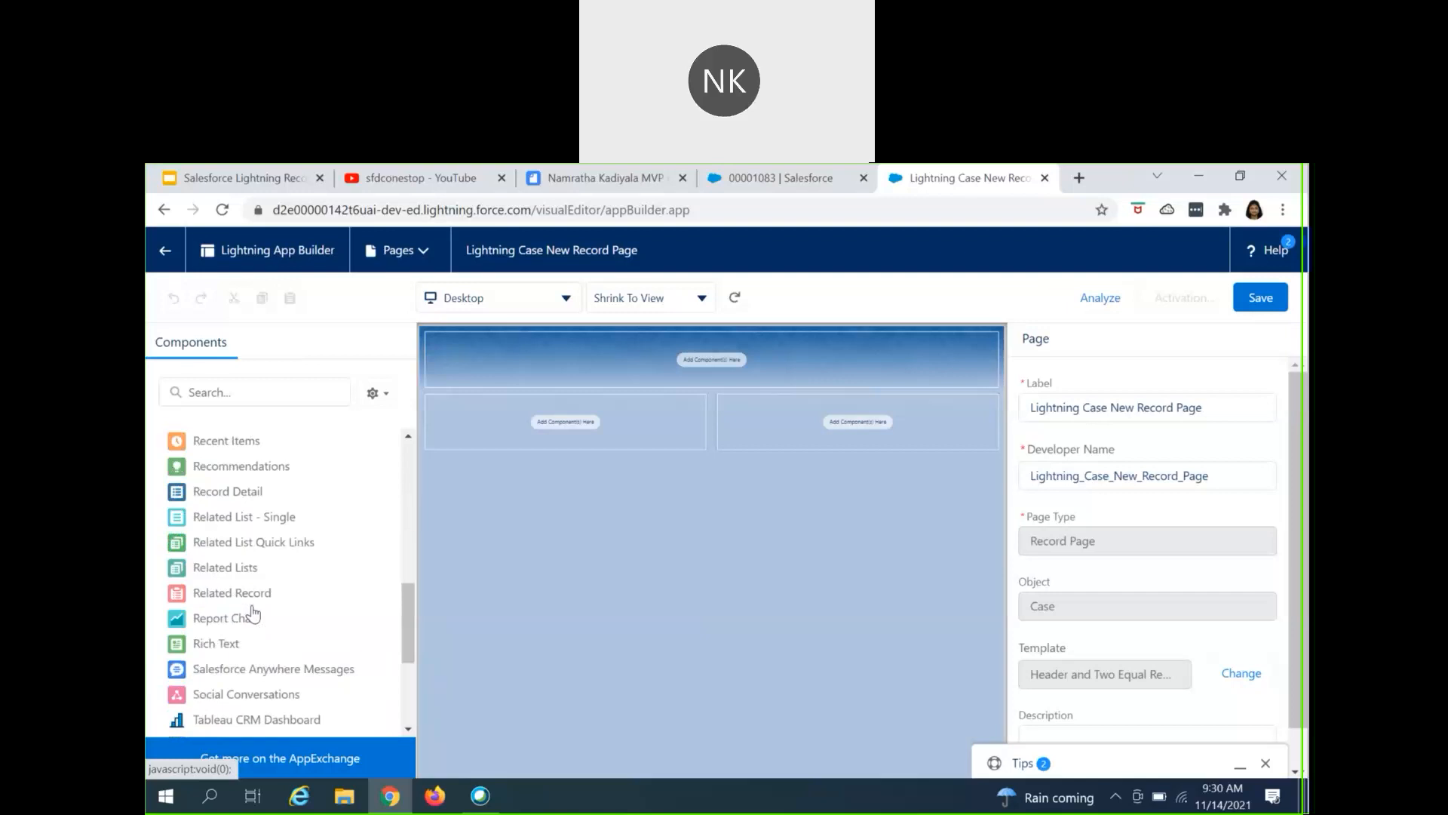
scroll(268, 652, "up", 8)
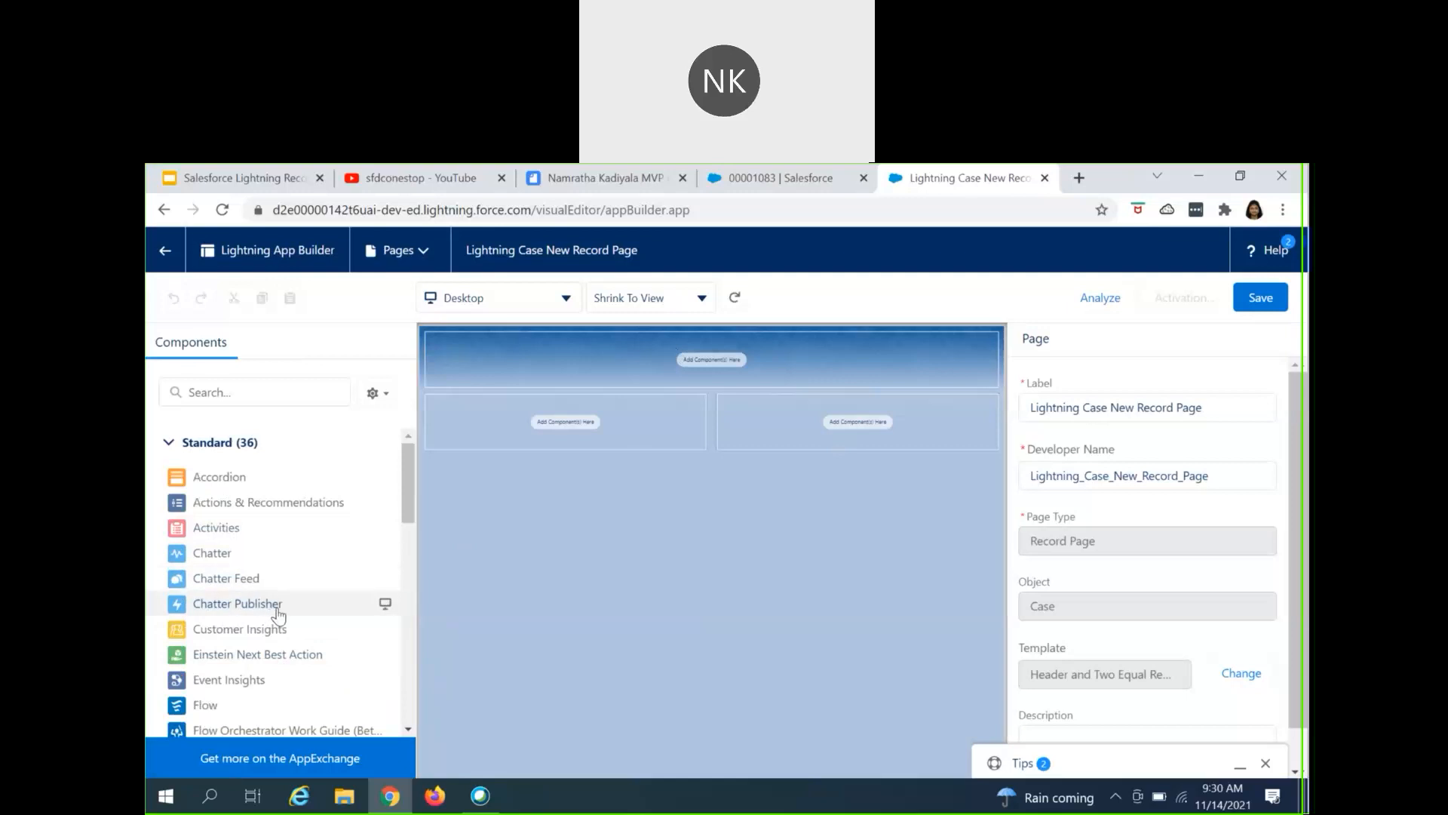
scroll(260, 615, "down", 3)
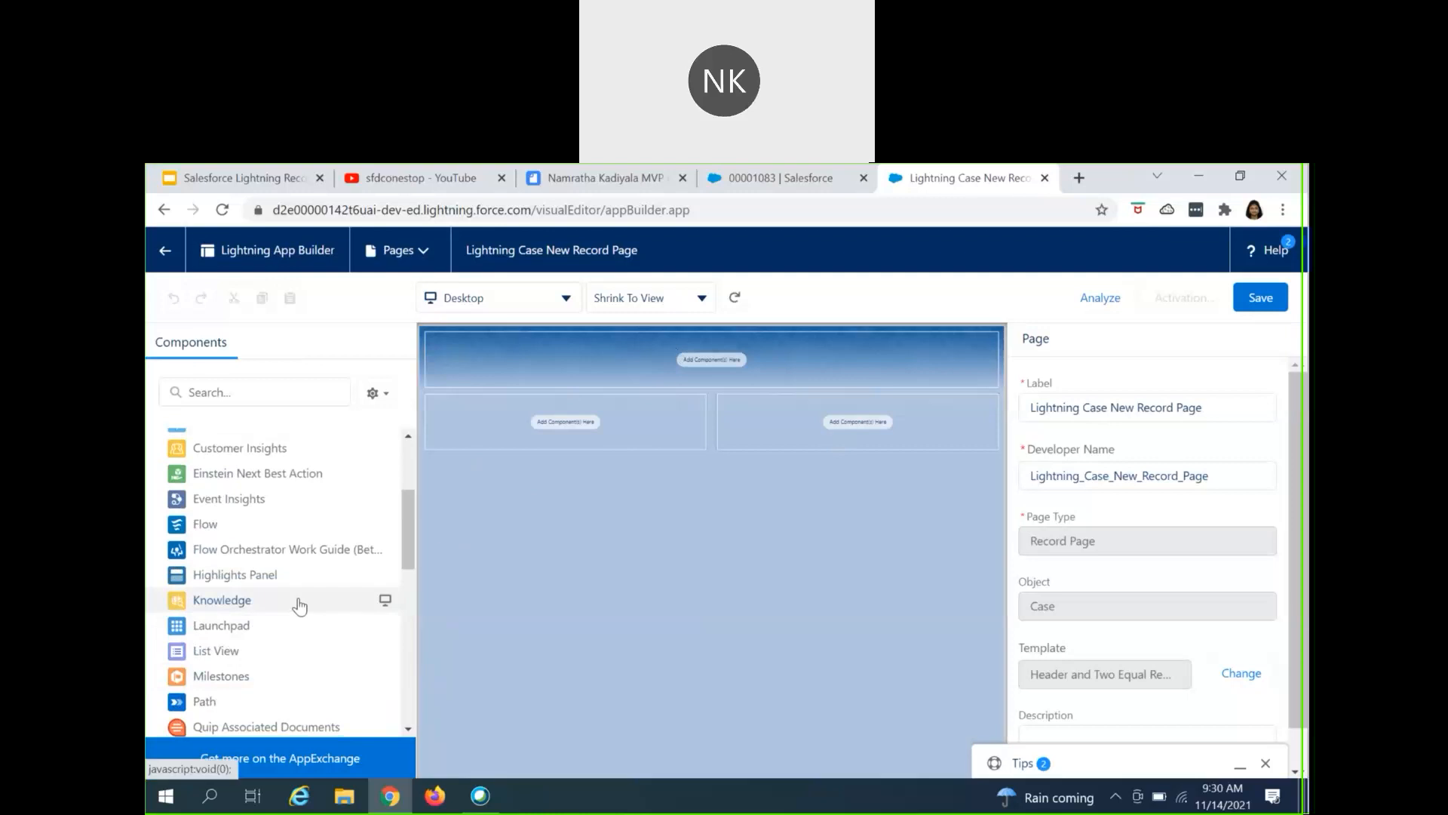
scroll(279, 598, "up", 3)
- Search the components for "tabs" and place a Tabs component in the left region below the page header
left_click(244, 393)
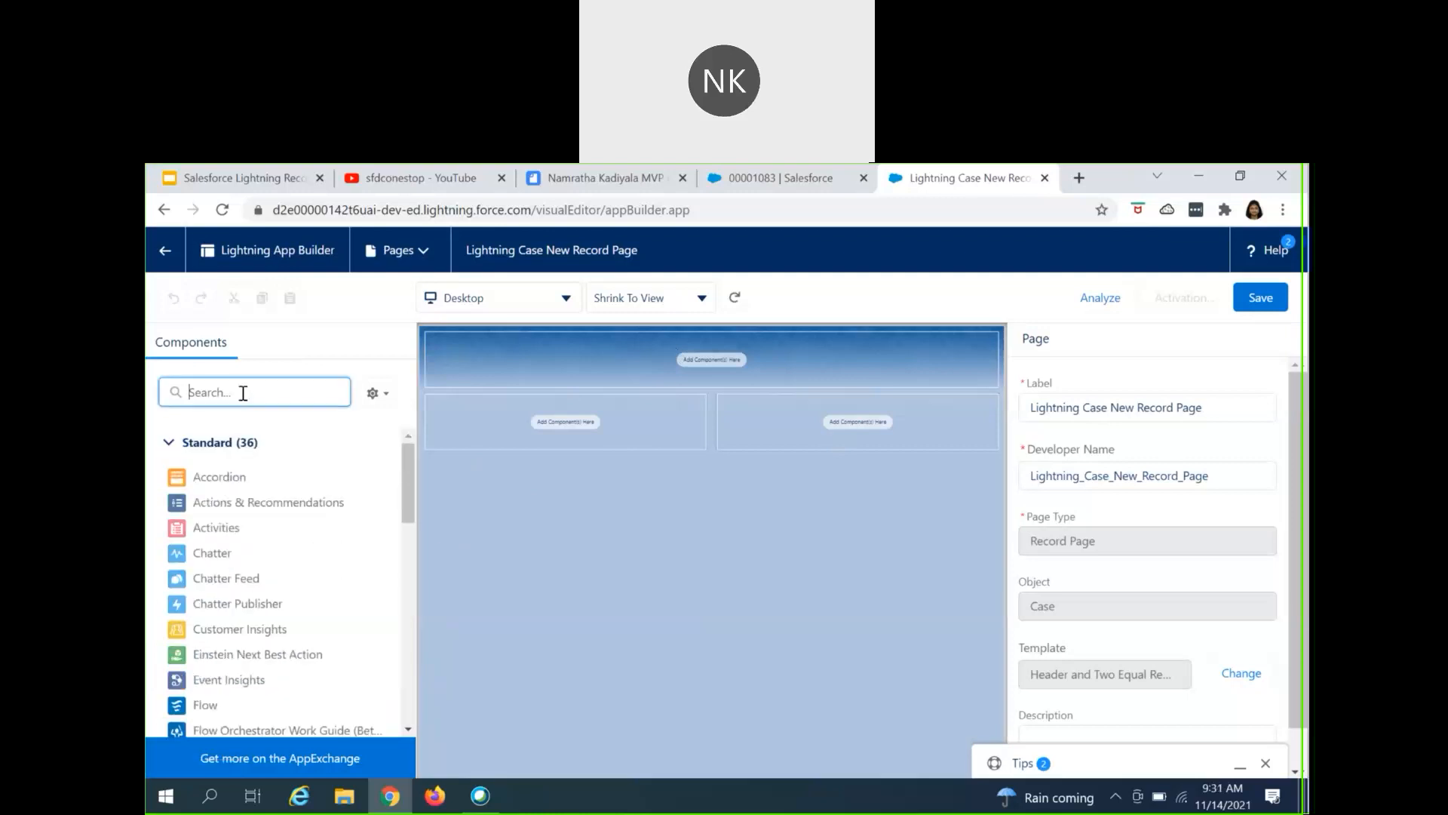
type("tabs")
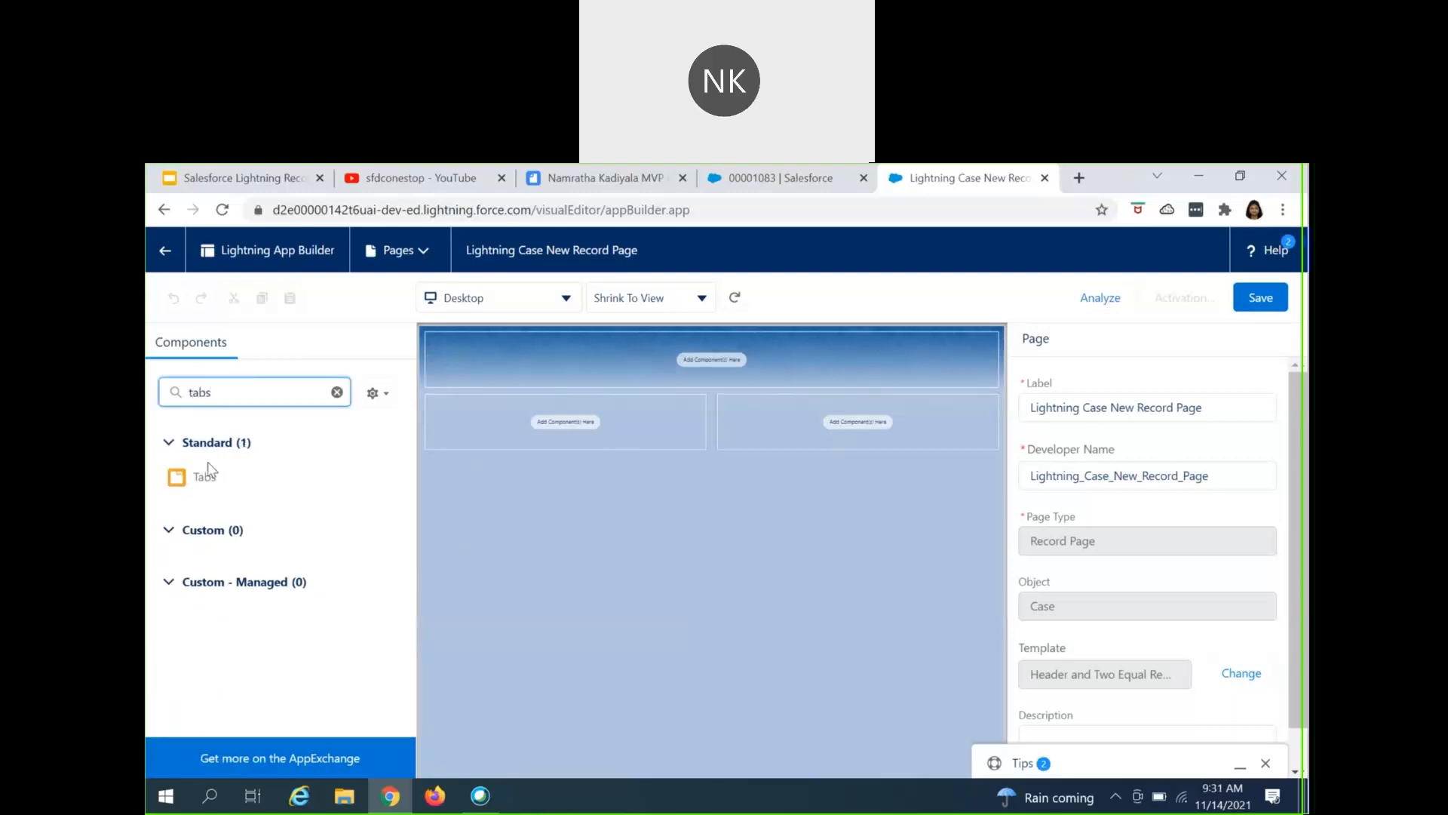
mouse_move(208, 481)
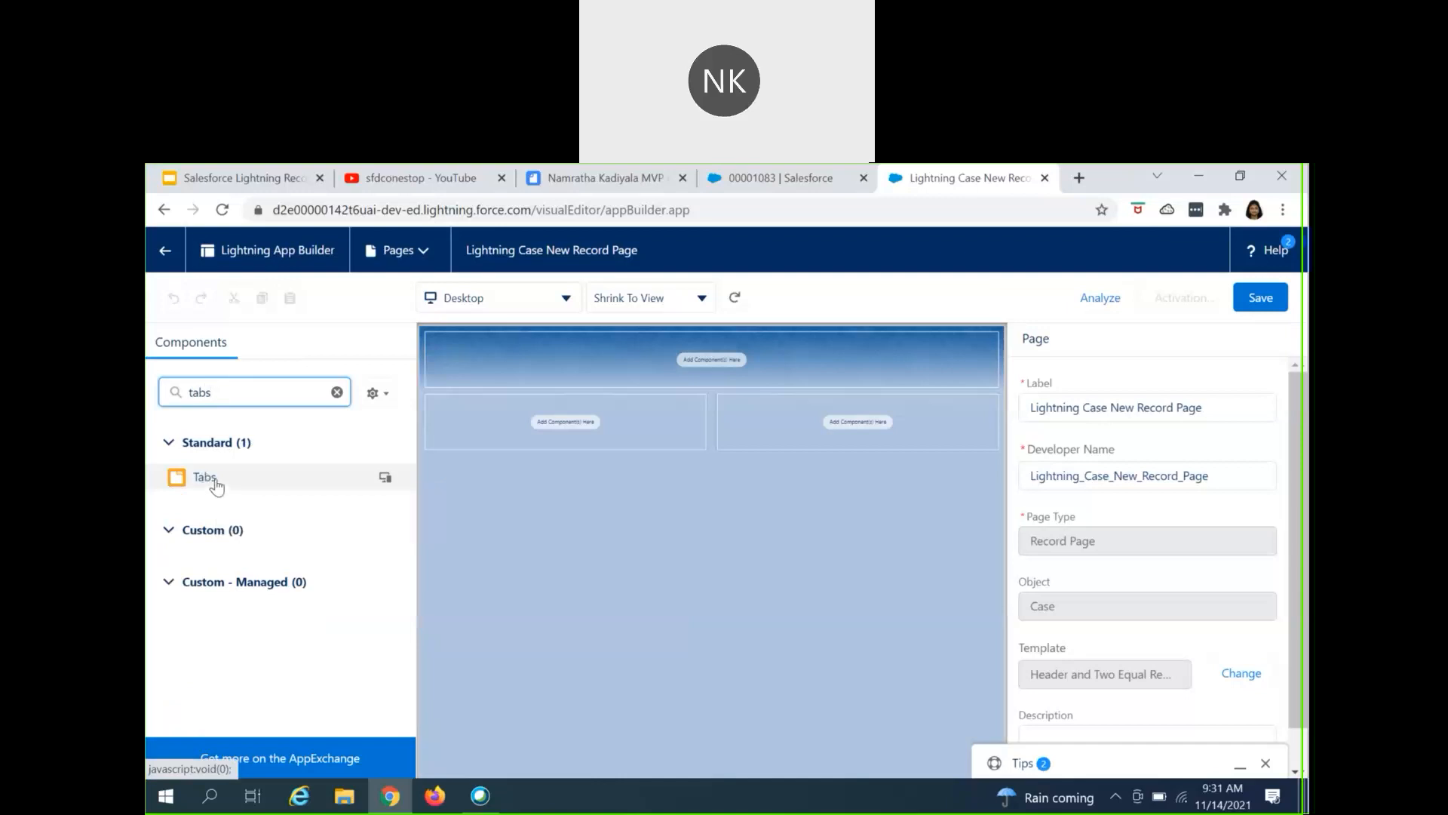
left_click_drag(215, 483, 485, 419)
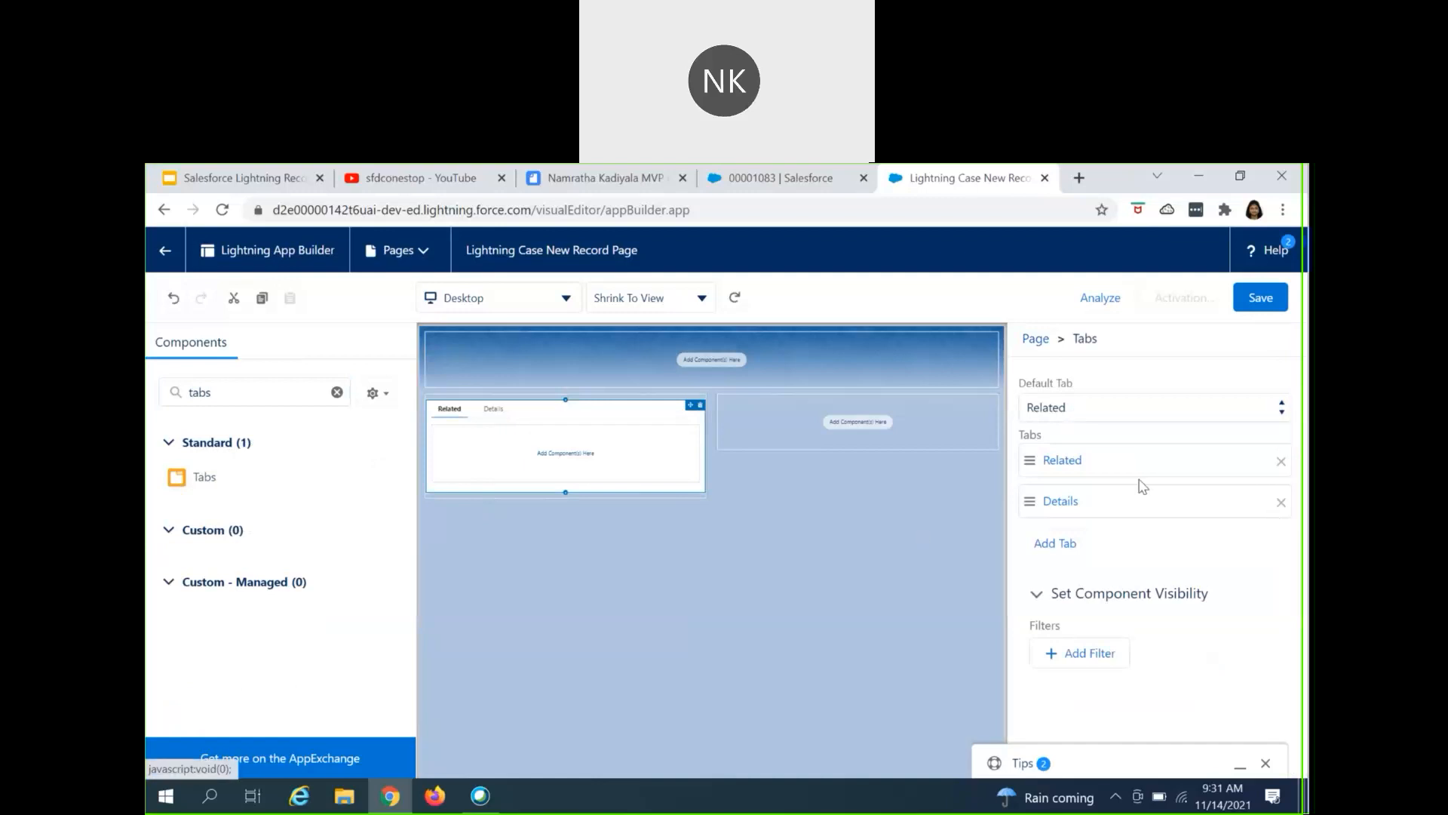
- Add a third tab to the Tabs component and examine the label choices available for it
left_click(1054, 553)
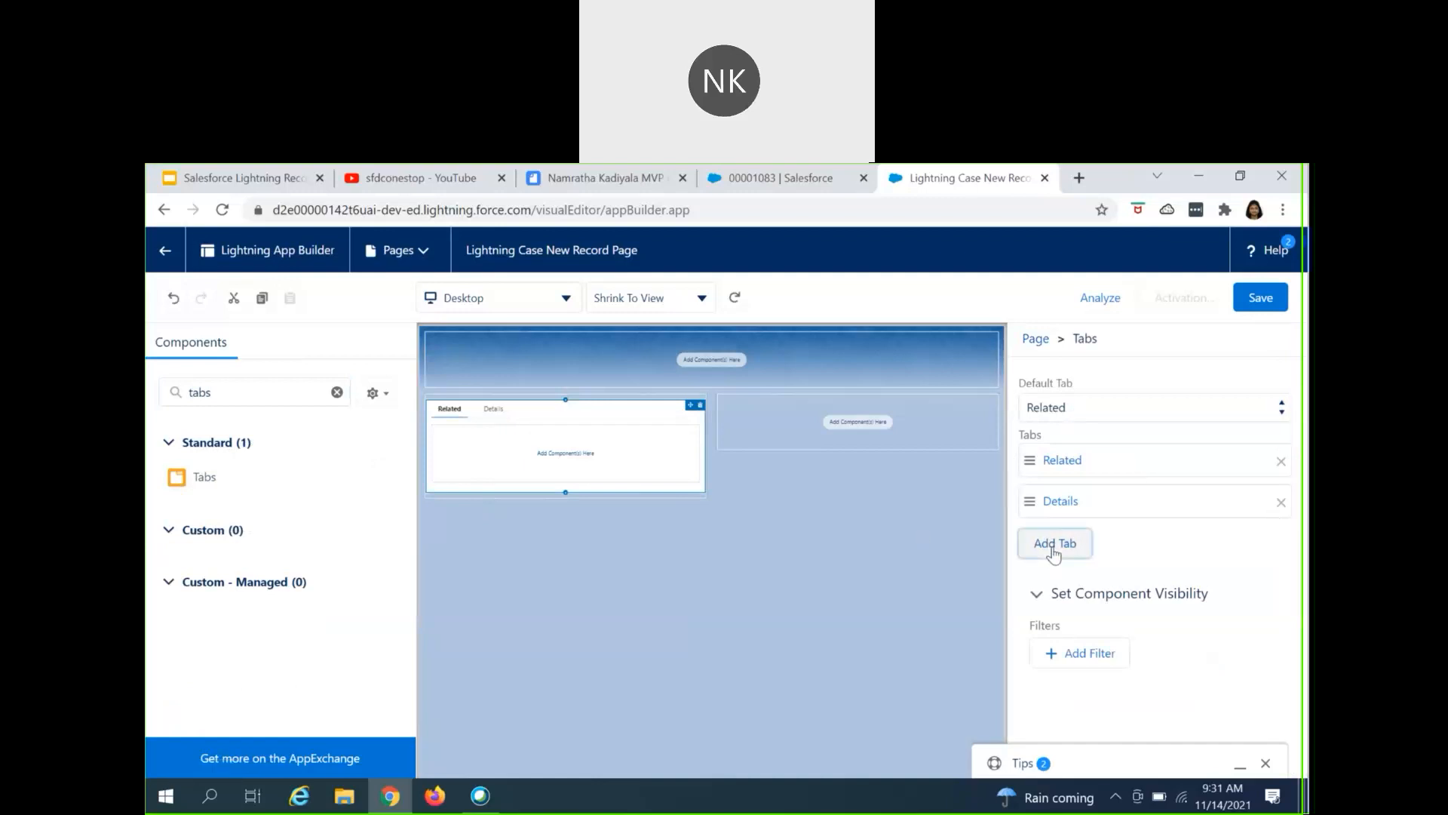
left_click(1080, 550)
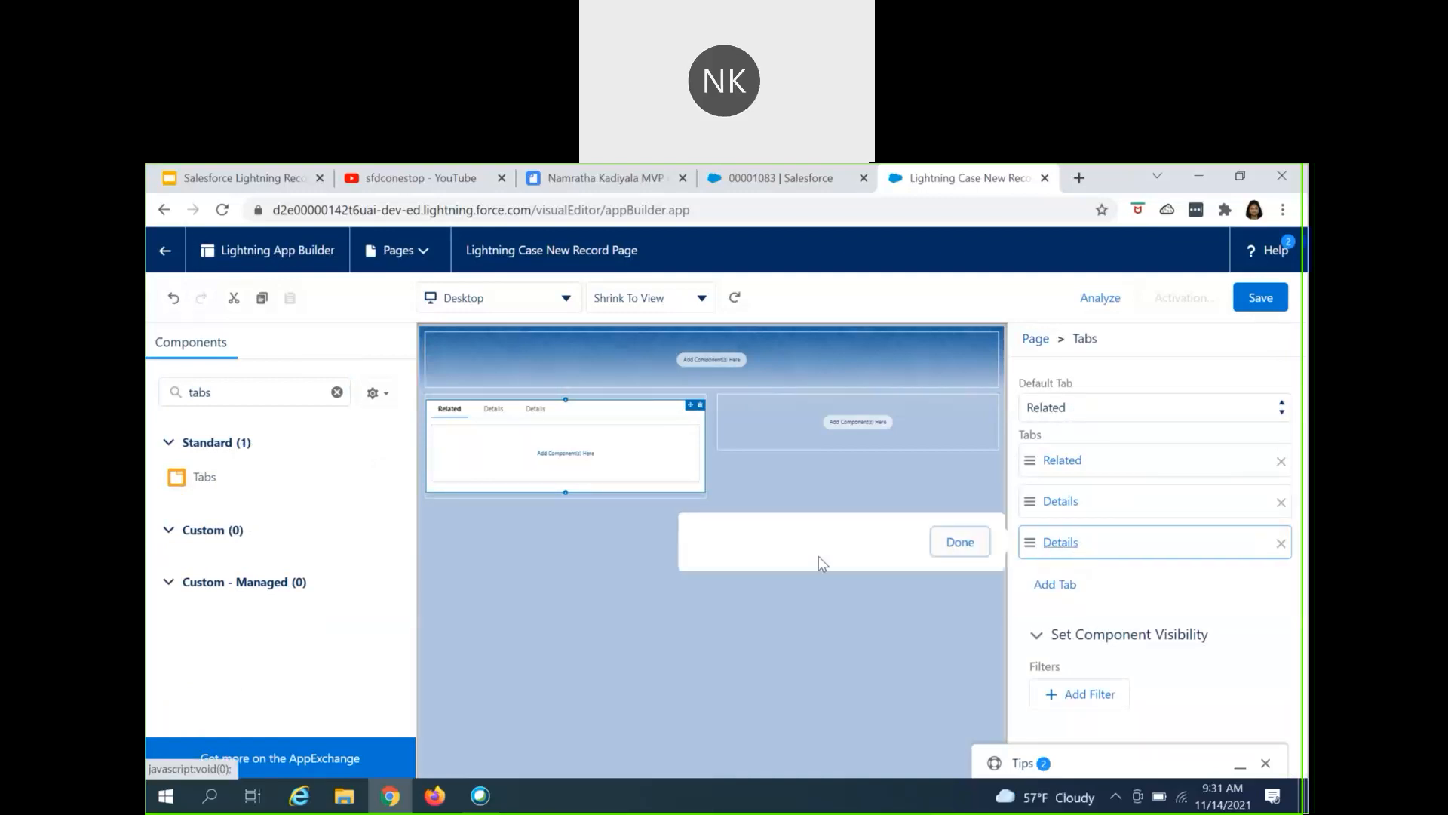
left_click(724, 573)
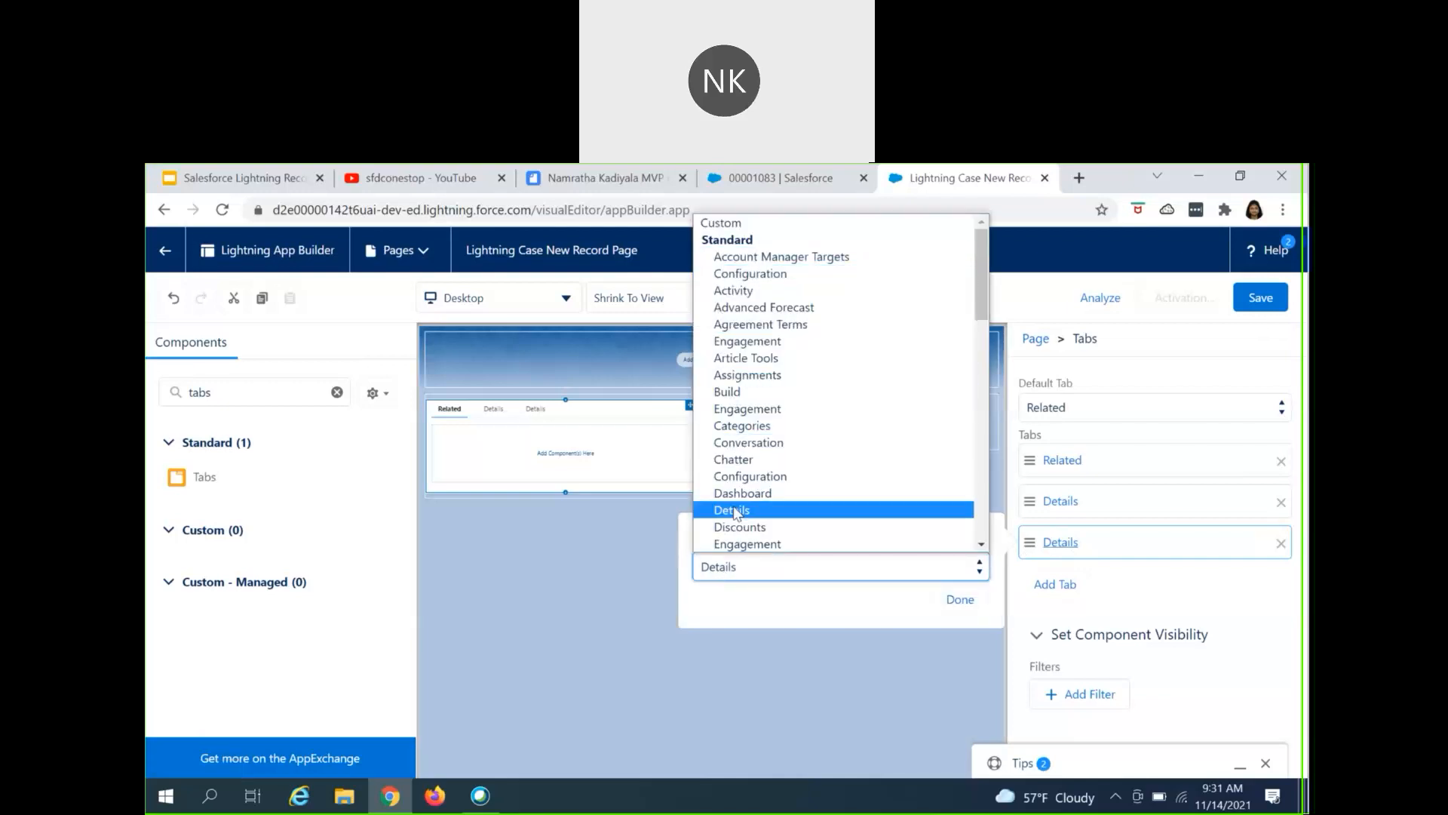
scroll(742, 549, "down", 10)
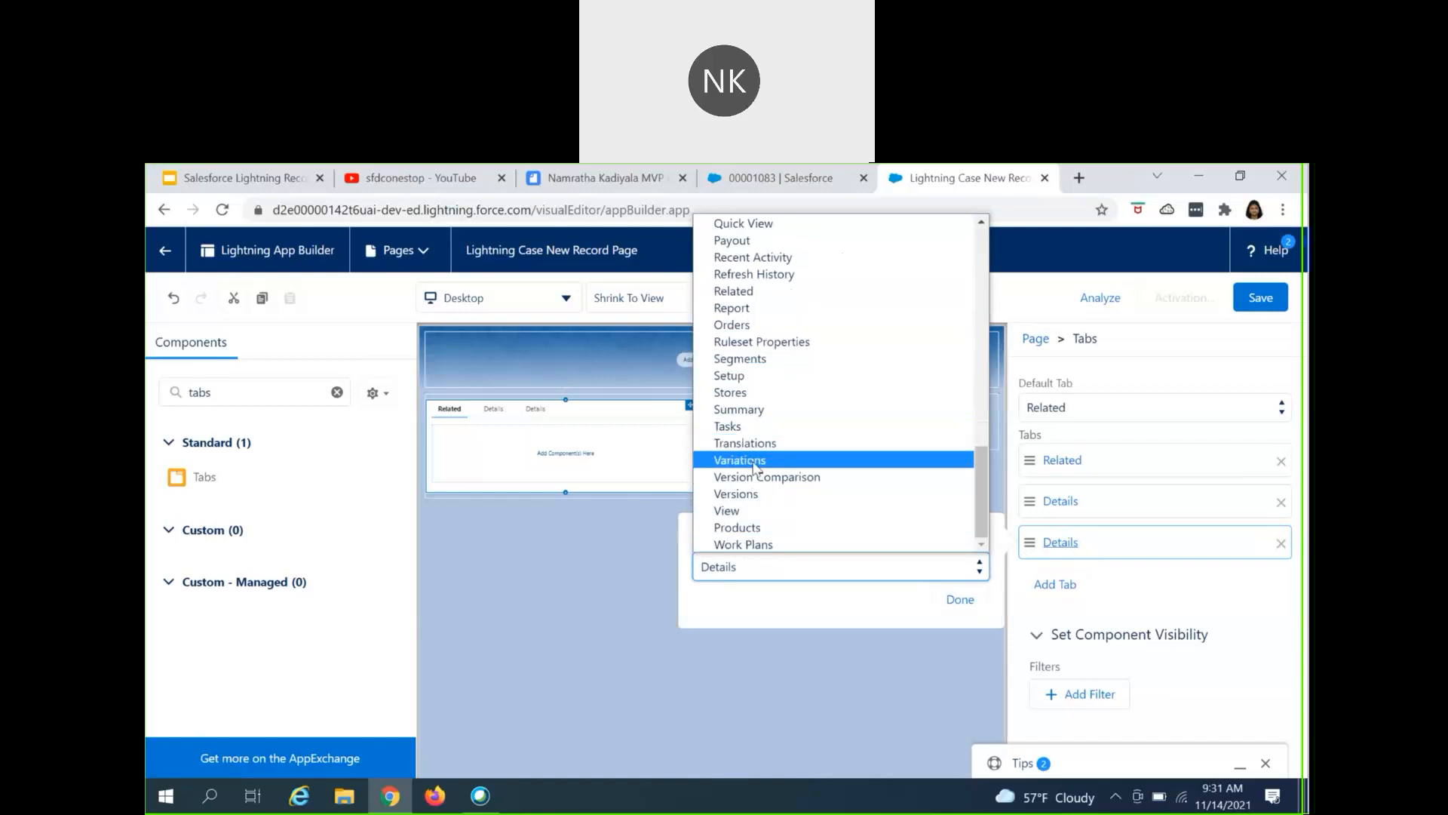
scroll(754, 467, "up", 10)
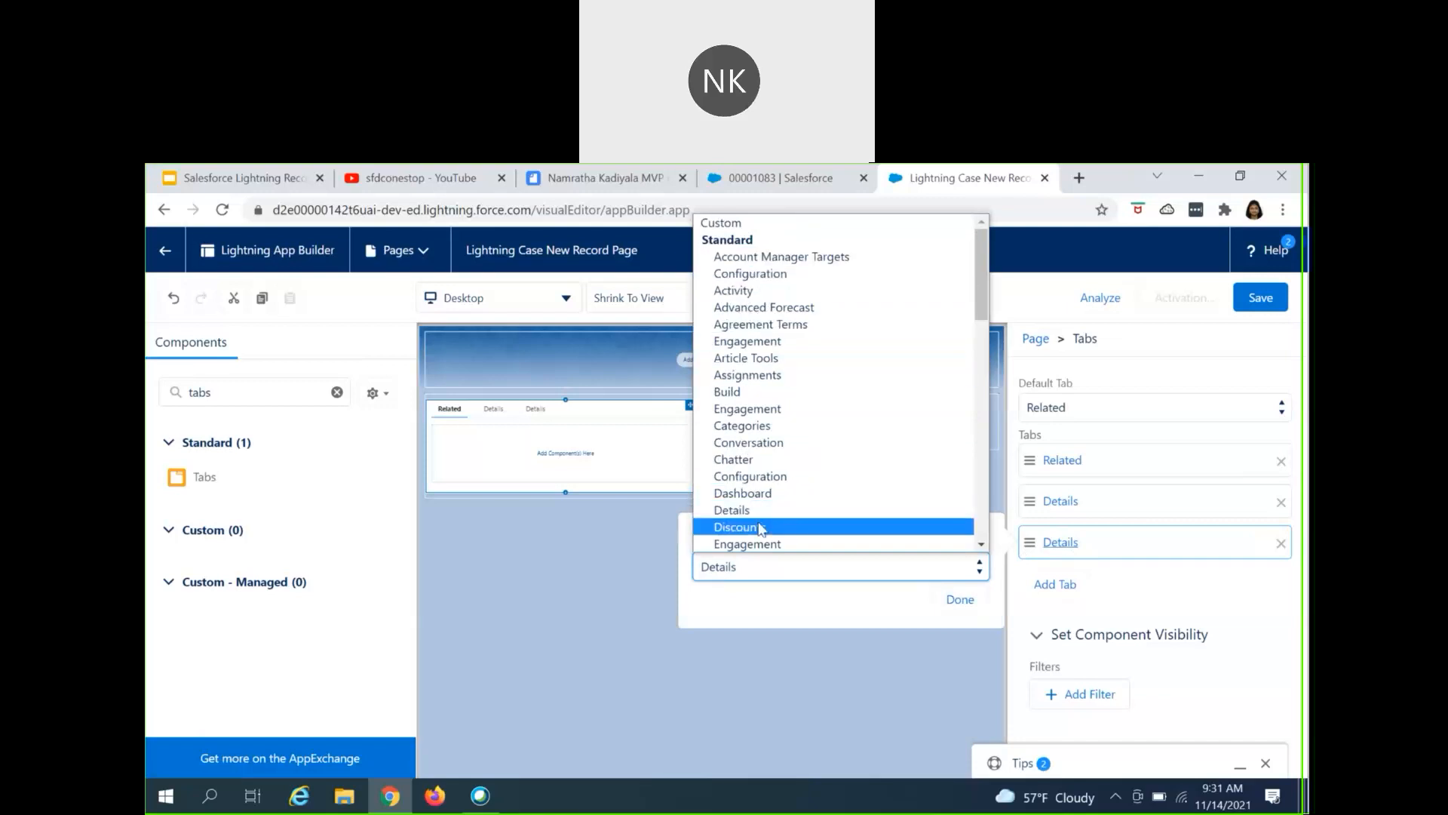
left_click(757, 605)
- Give the newly added tab the custom label "Transportation"
left_click(755, 574)
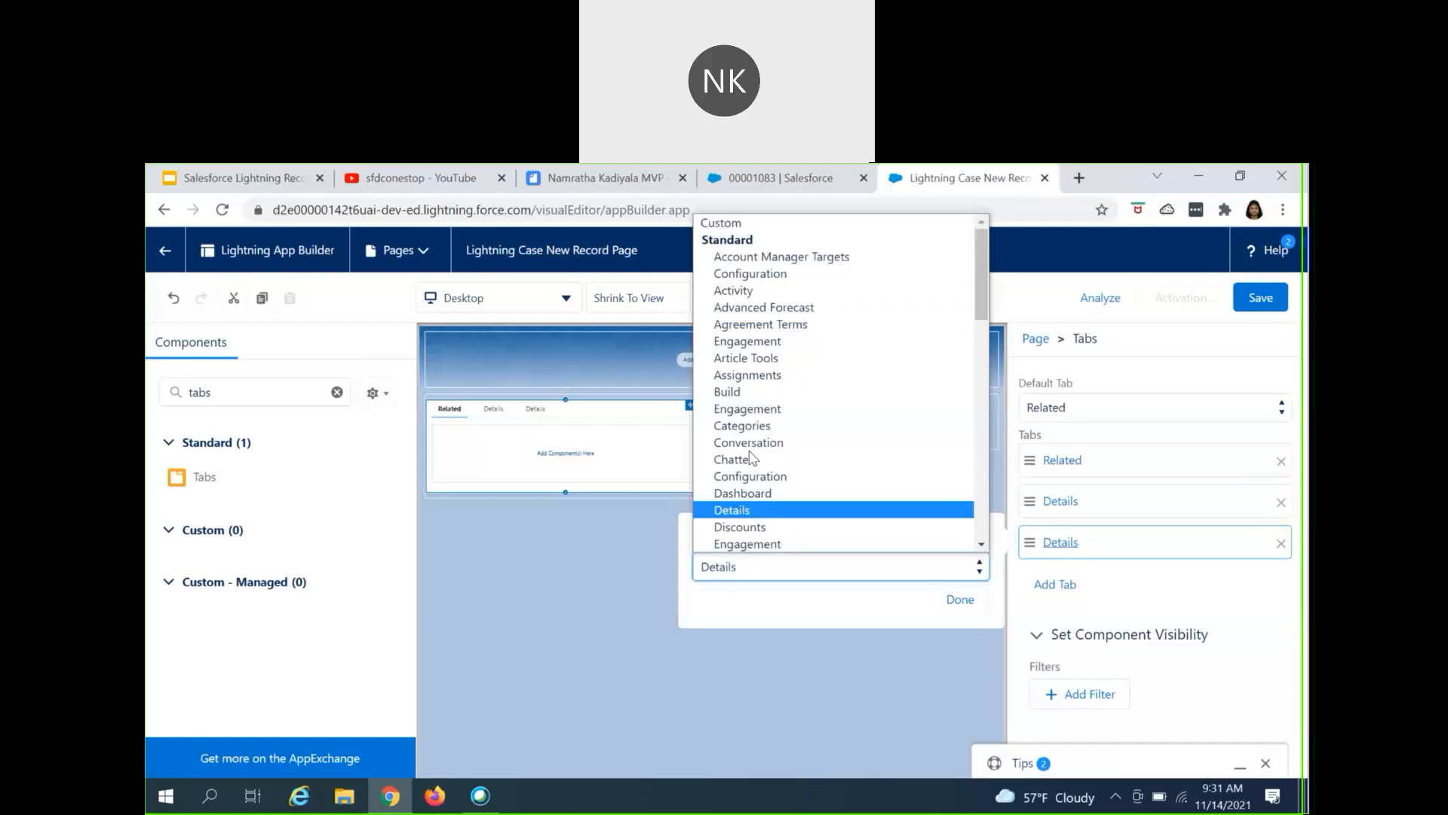
left_click(724, 223)
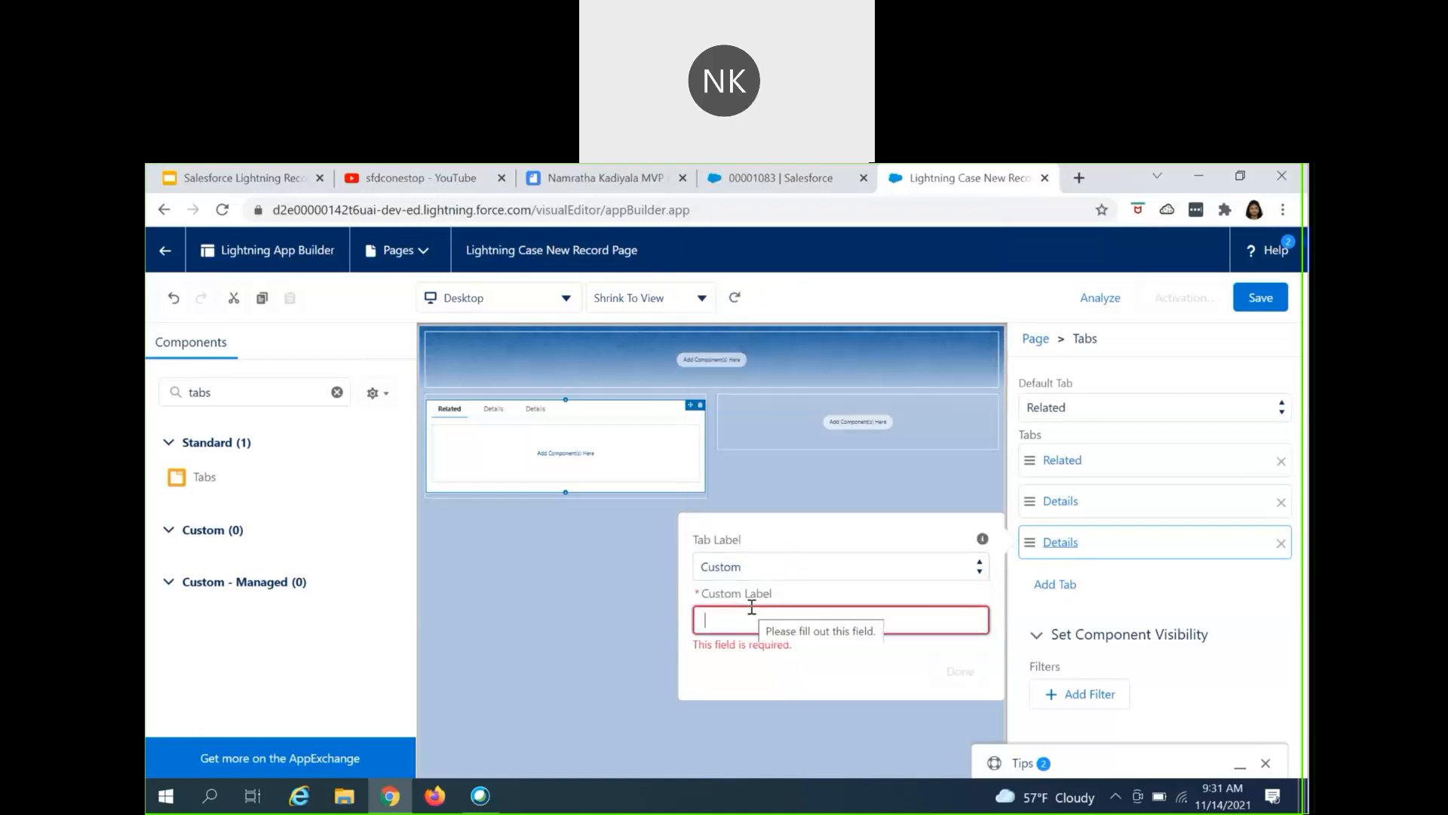
type("Transportatio")
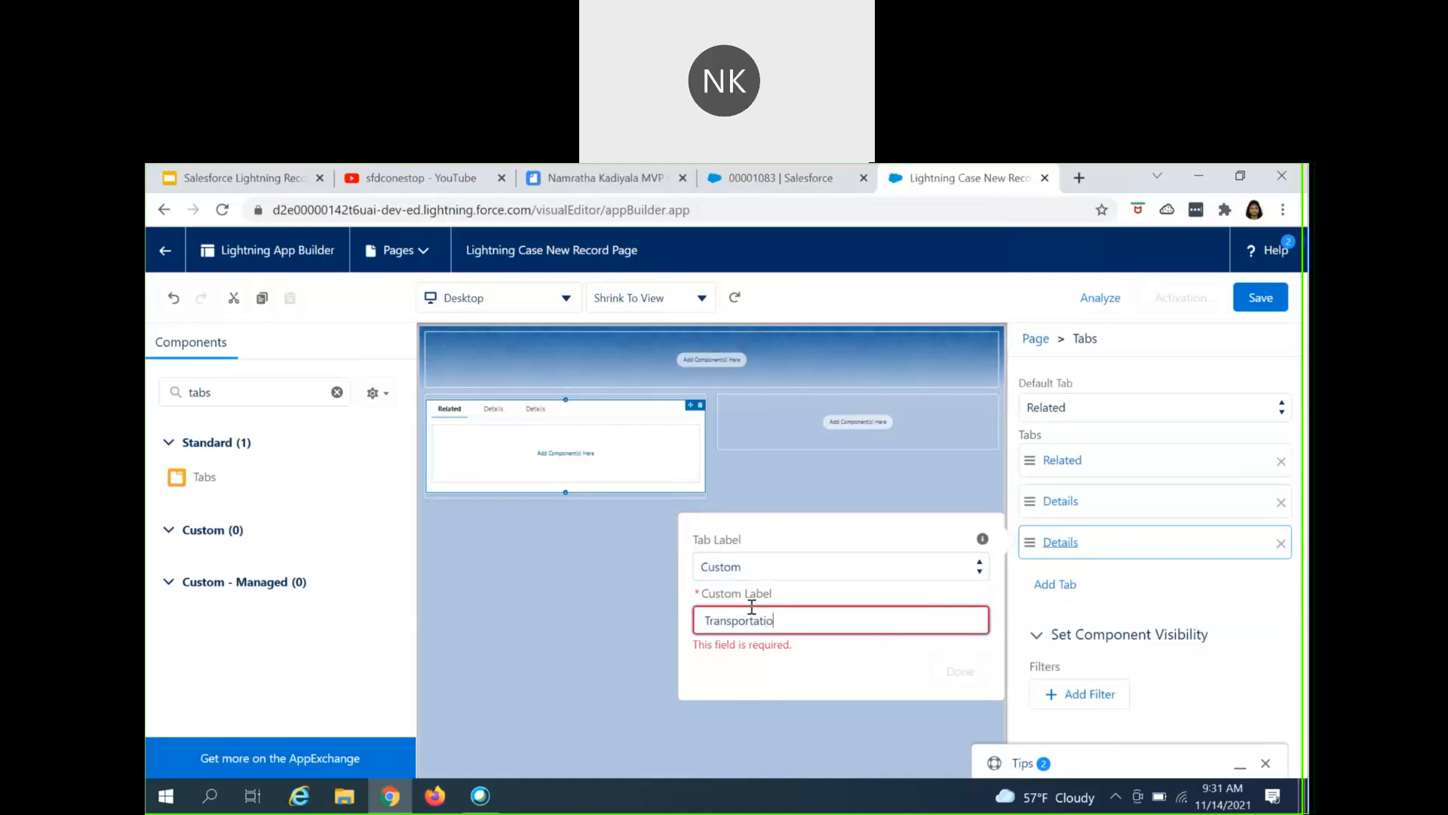
type("n")
left_click(761, 662)
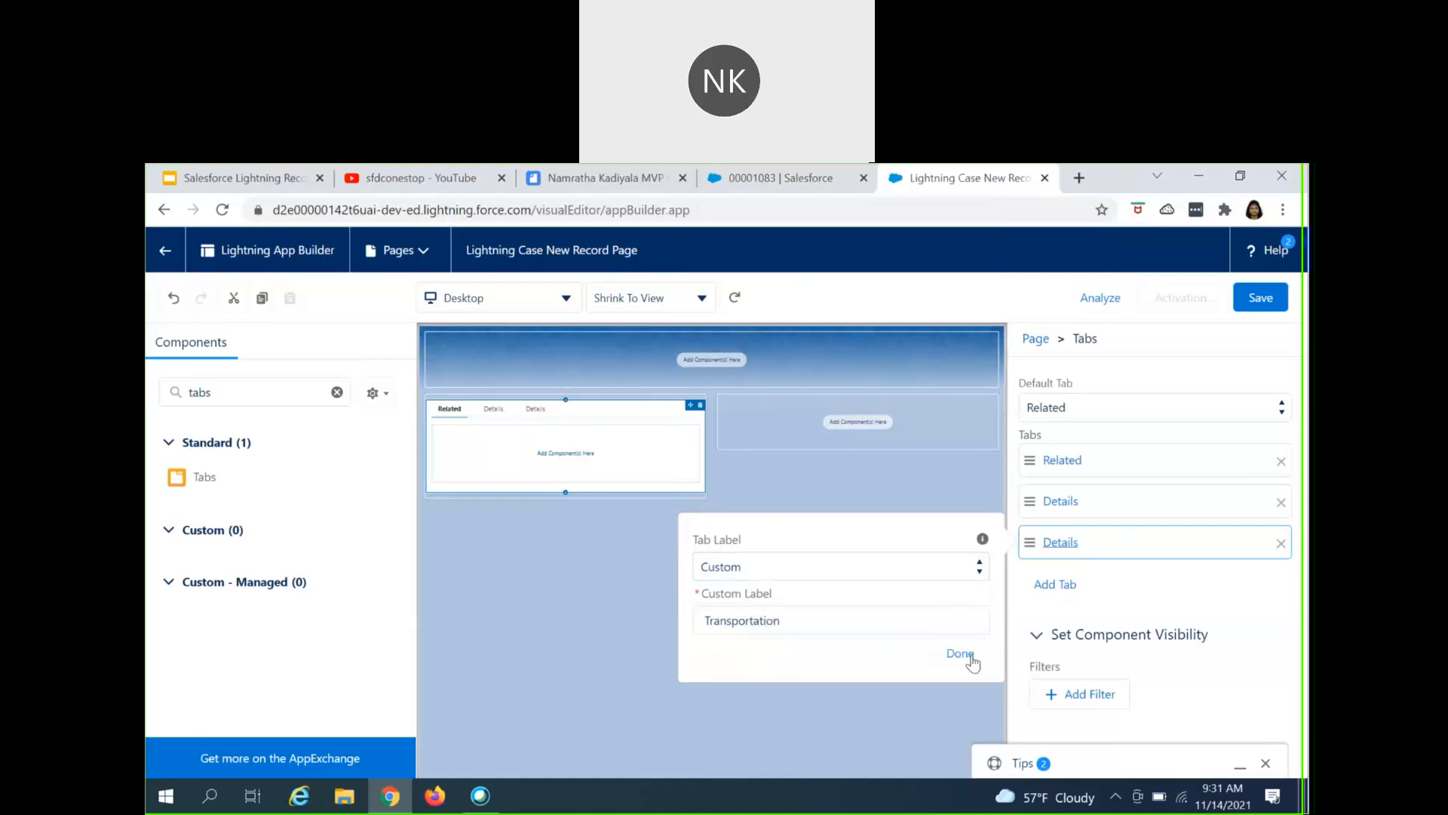
left_click(971, 662)
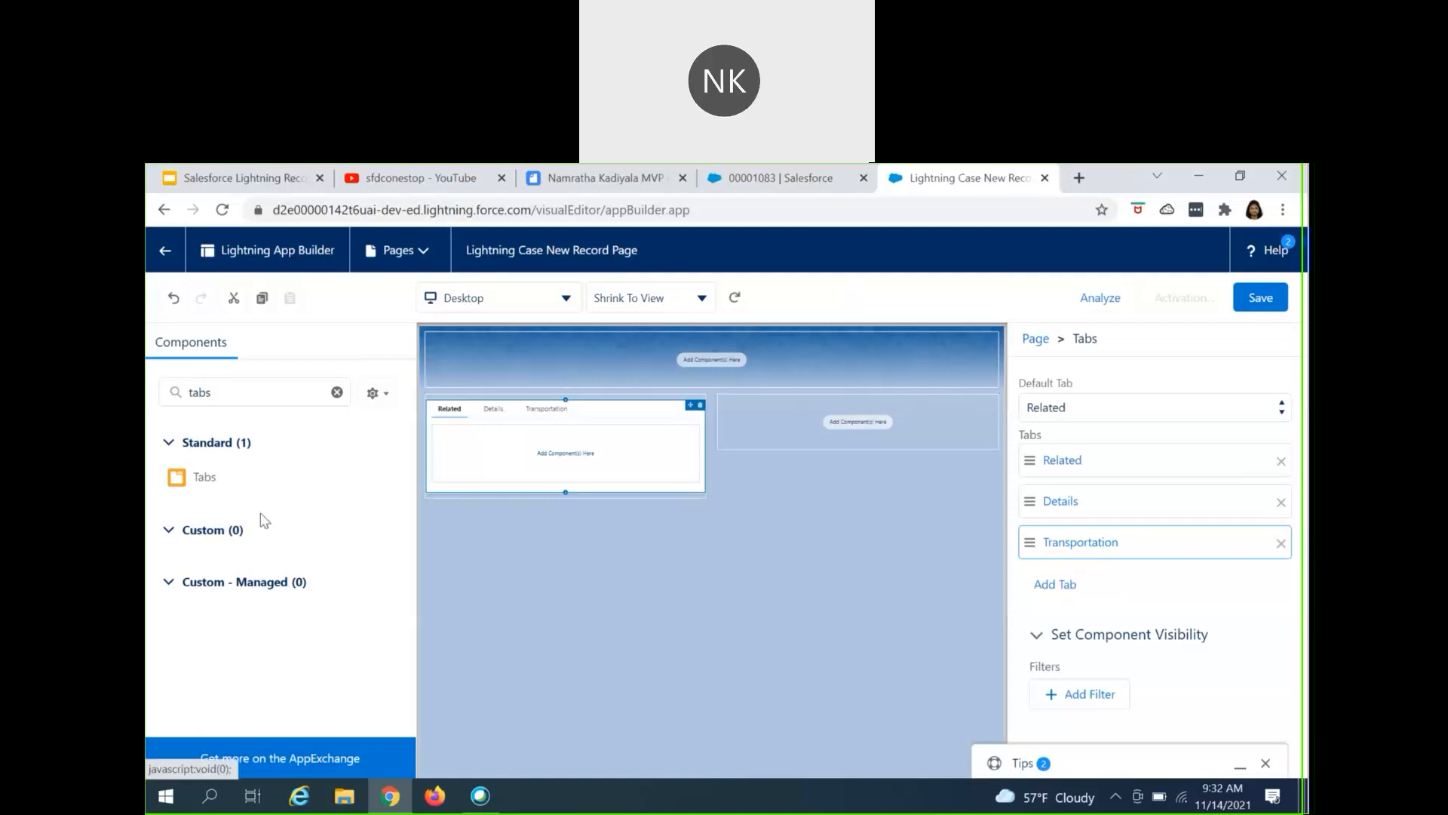
- Clear the component search and place a Milestones component in the right region below the page header
double_click(206, 398)
key("BackSpace")
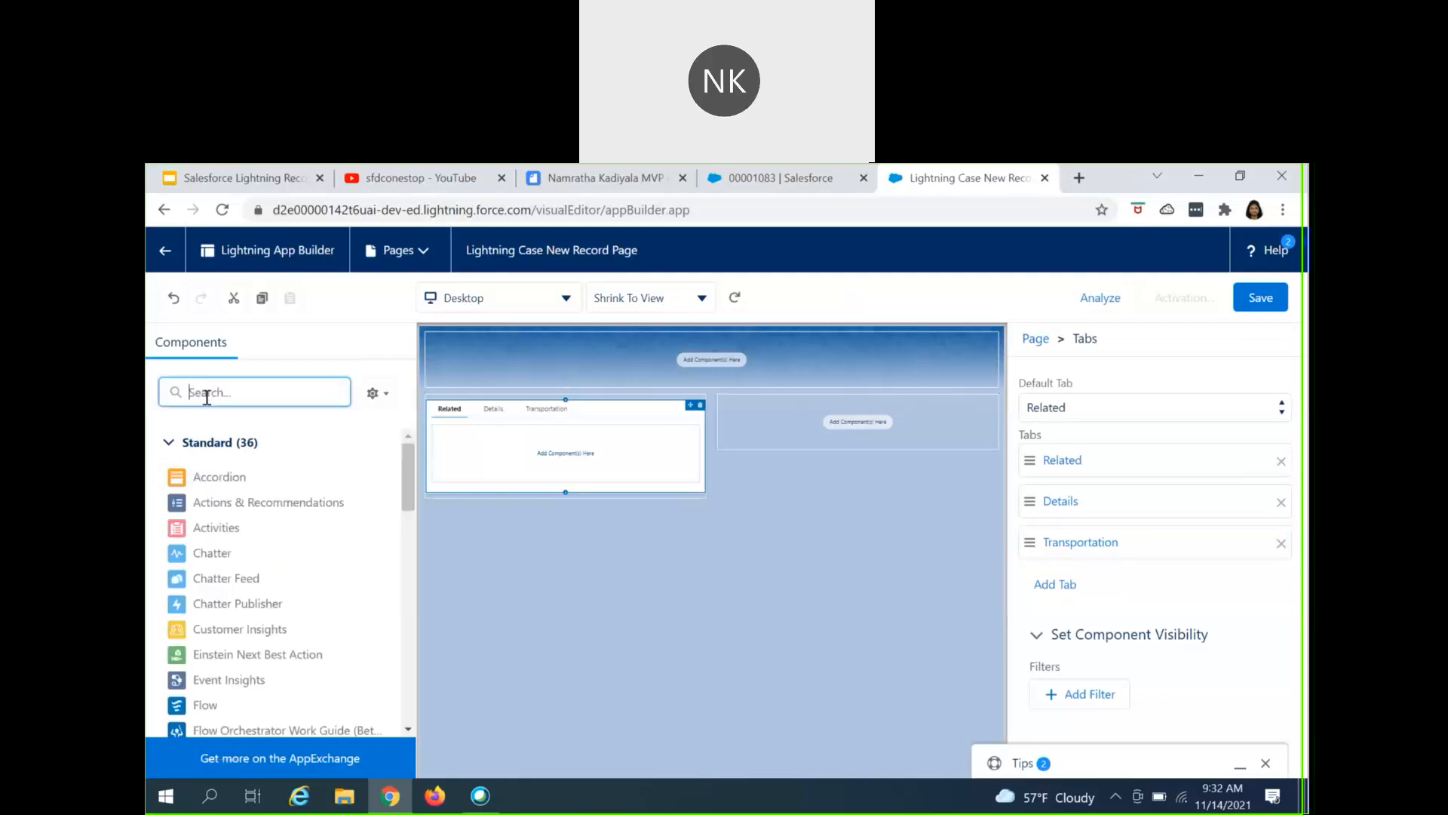
scroll(241, 577, "down", 7)
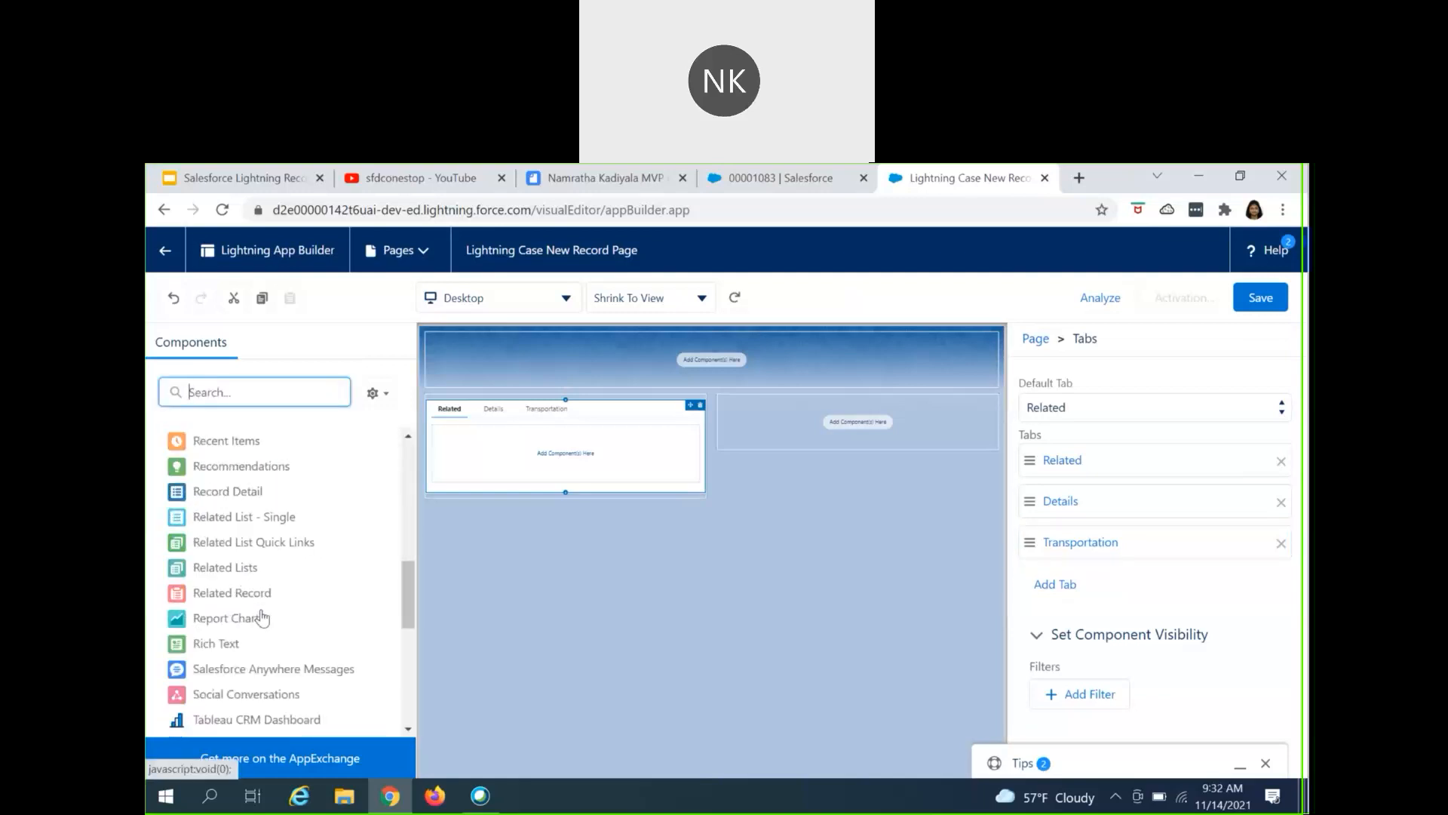
scroll(249, 626, "down", 5)
scroll(234, 565, "up", 5)
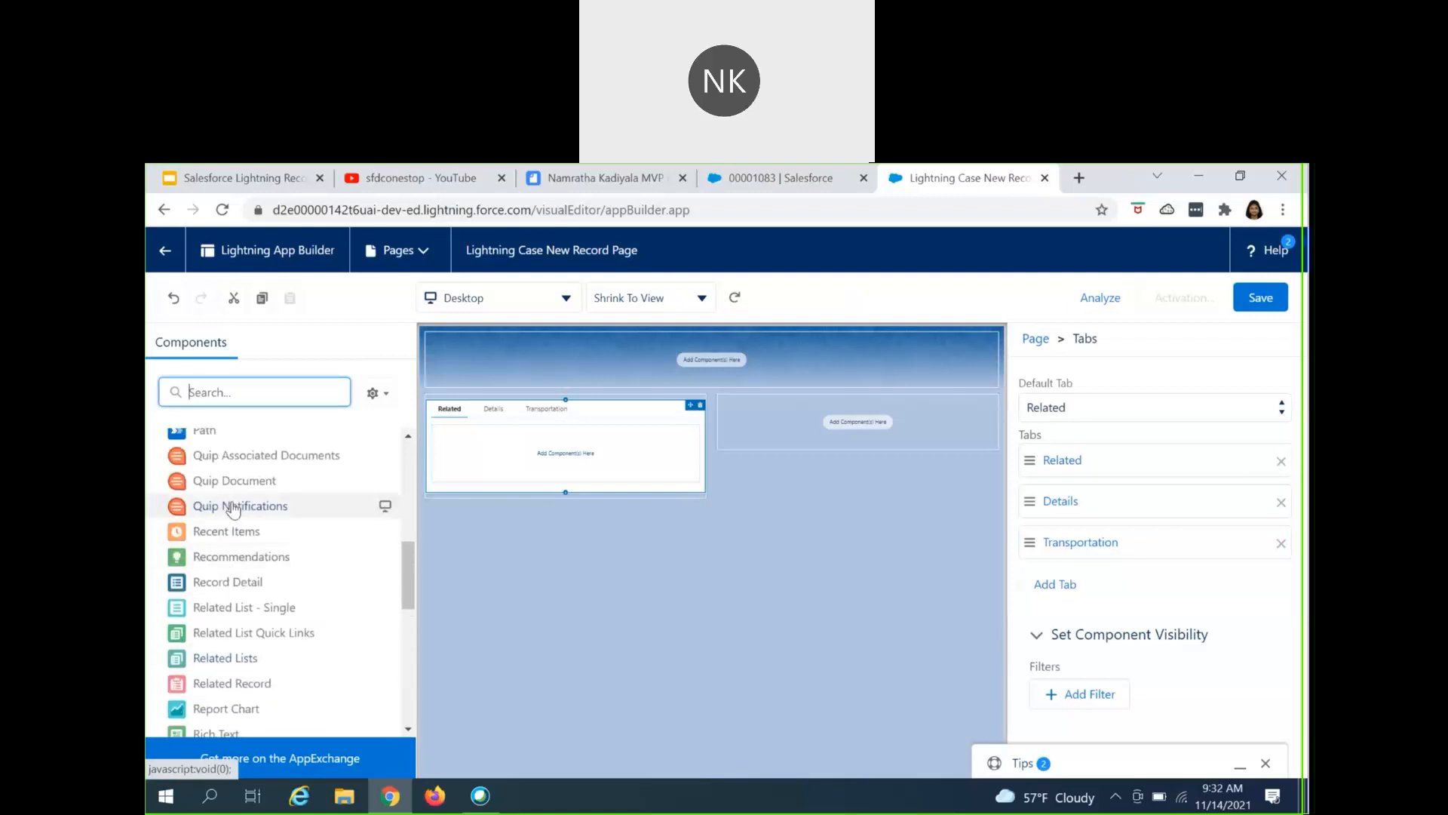
scroll(264, 615, "up", 1)
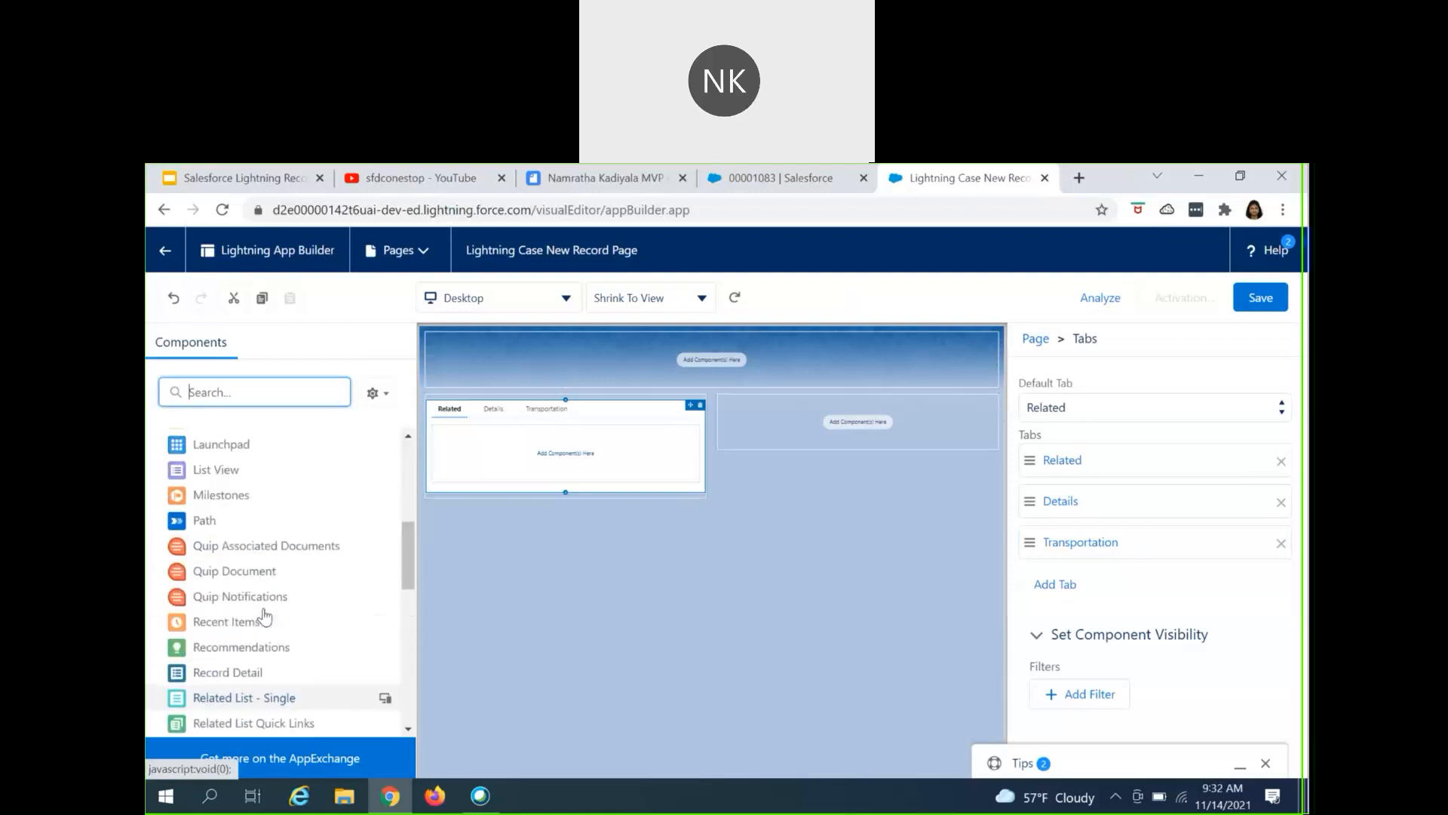
scroll(264, 615, "down", 1)
scroll(264, 615, "up", 3)
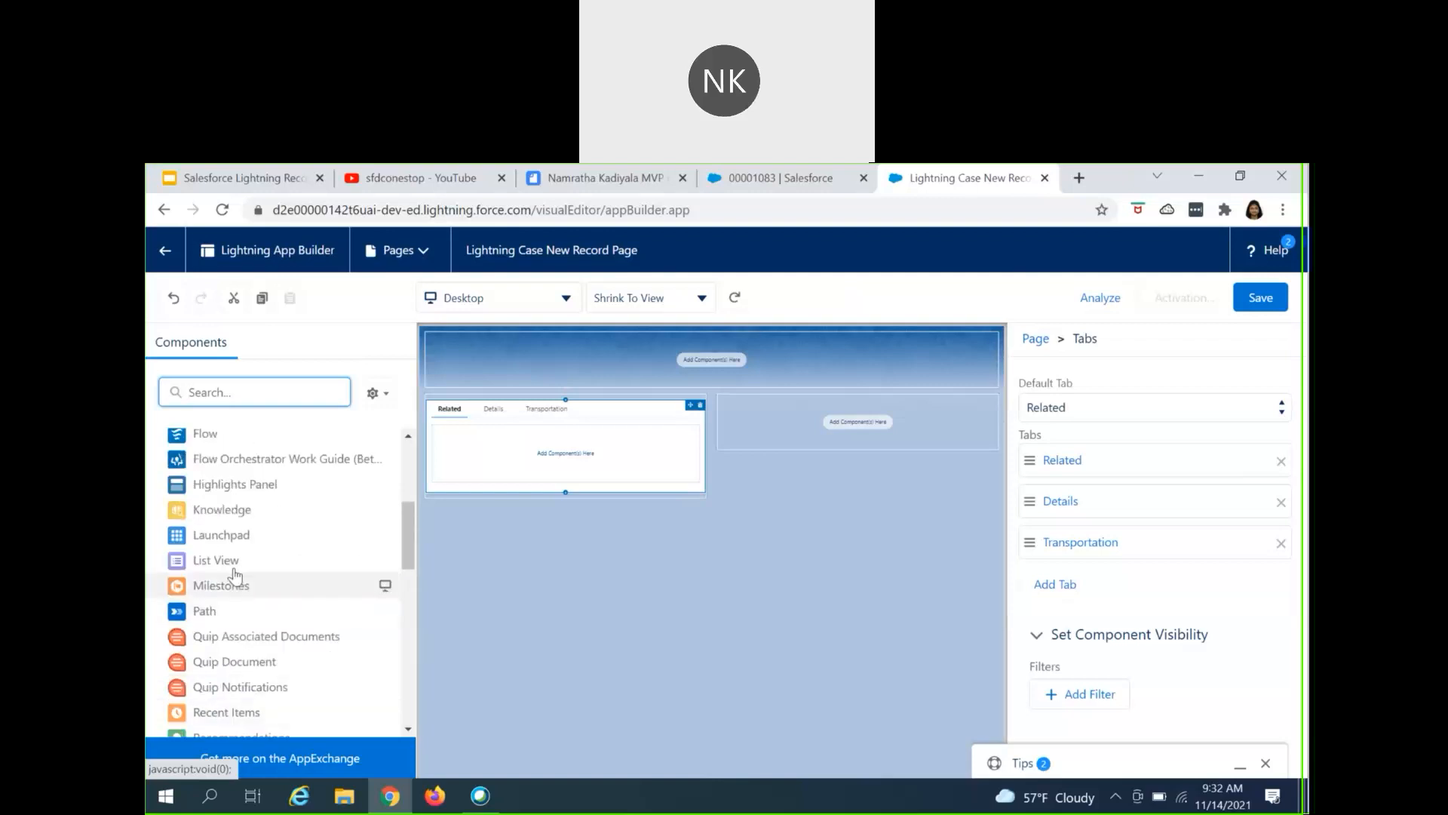
left_click_drag(225, 596, 769, 416)
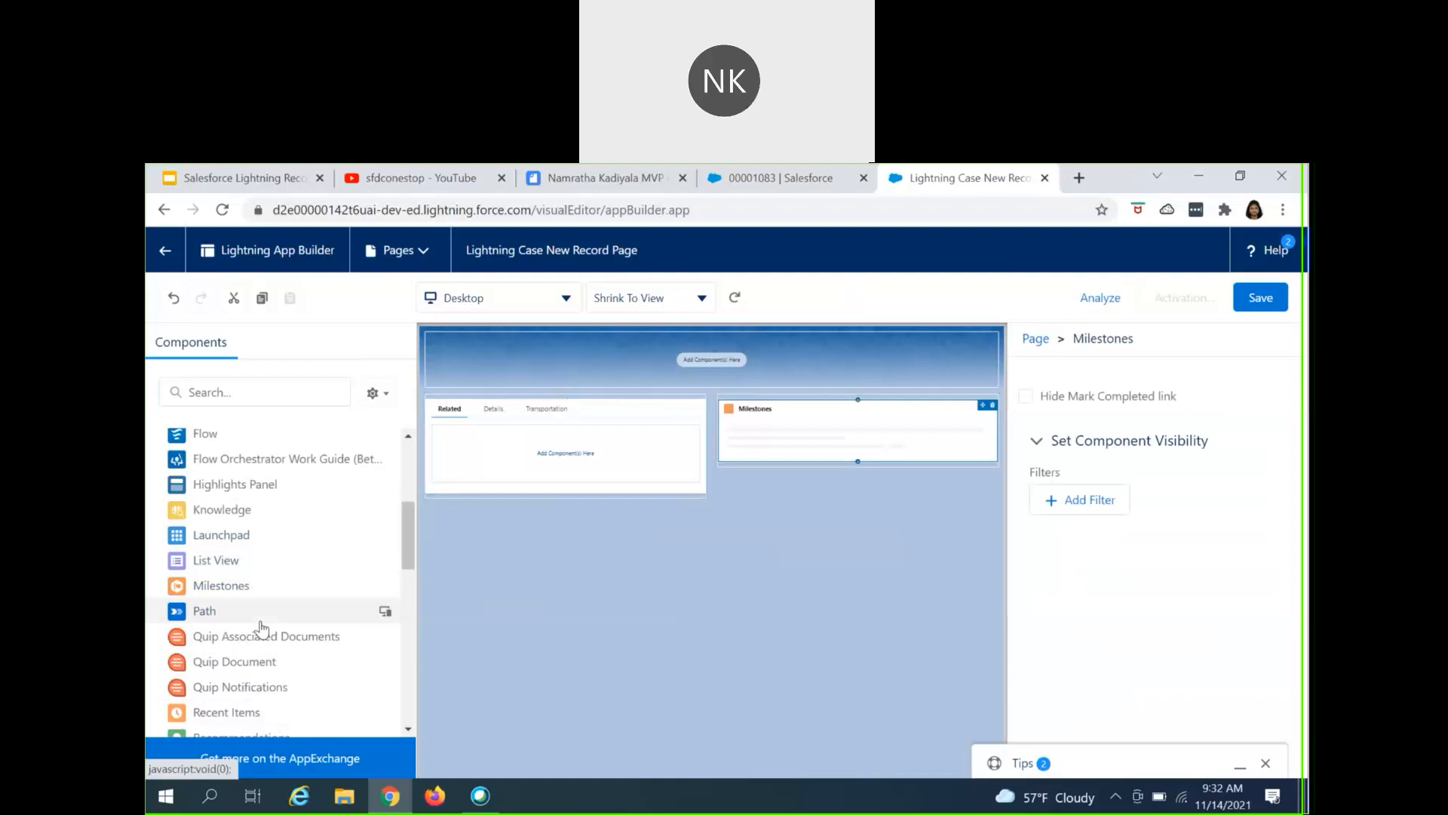
- Try to place the Knowledge component below Milestones in the right region
scroll(261, 628, "down", 4)
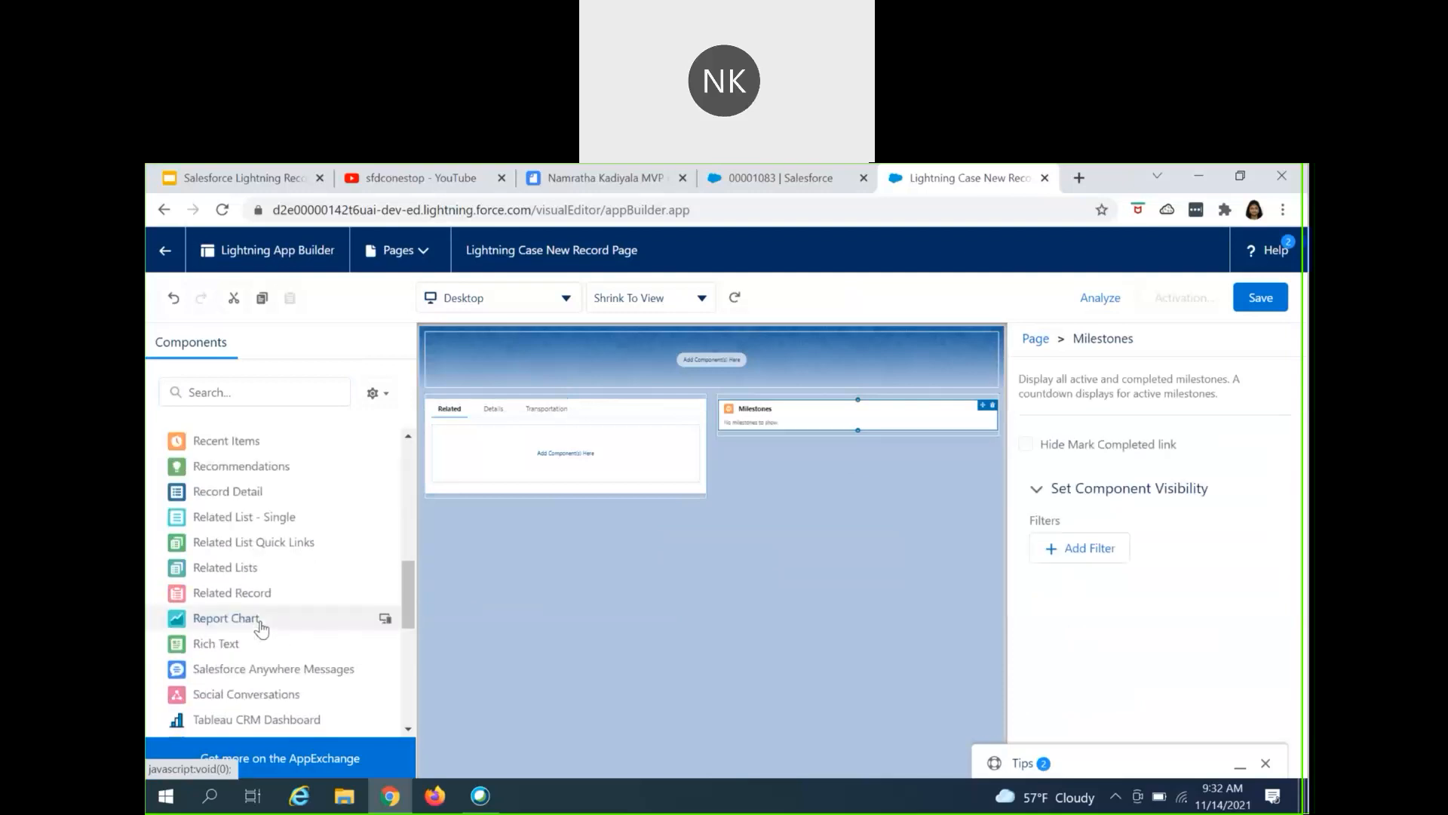
scroll(262, 627, "up", 2)
scroll(261, 628, "up", 2)
left_click_drag(234, 509, 727, 442)
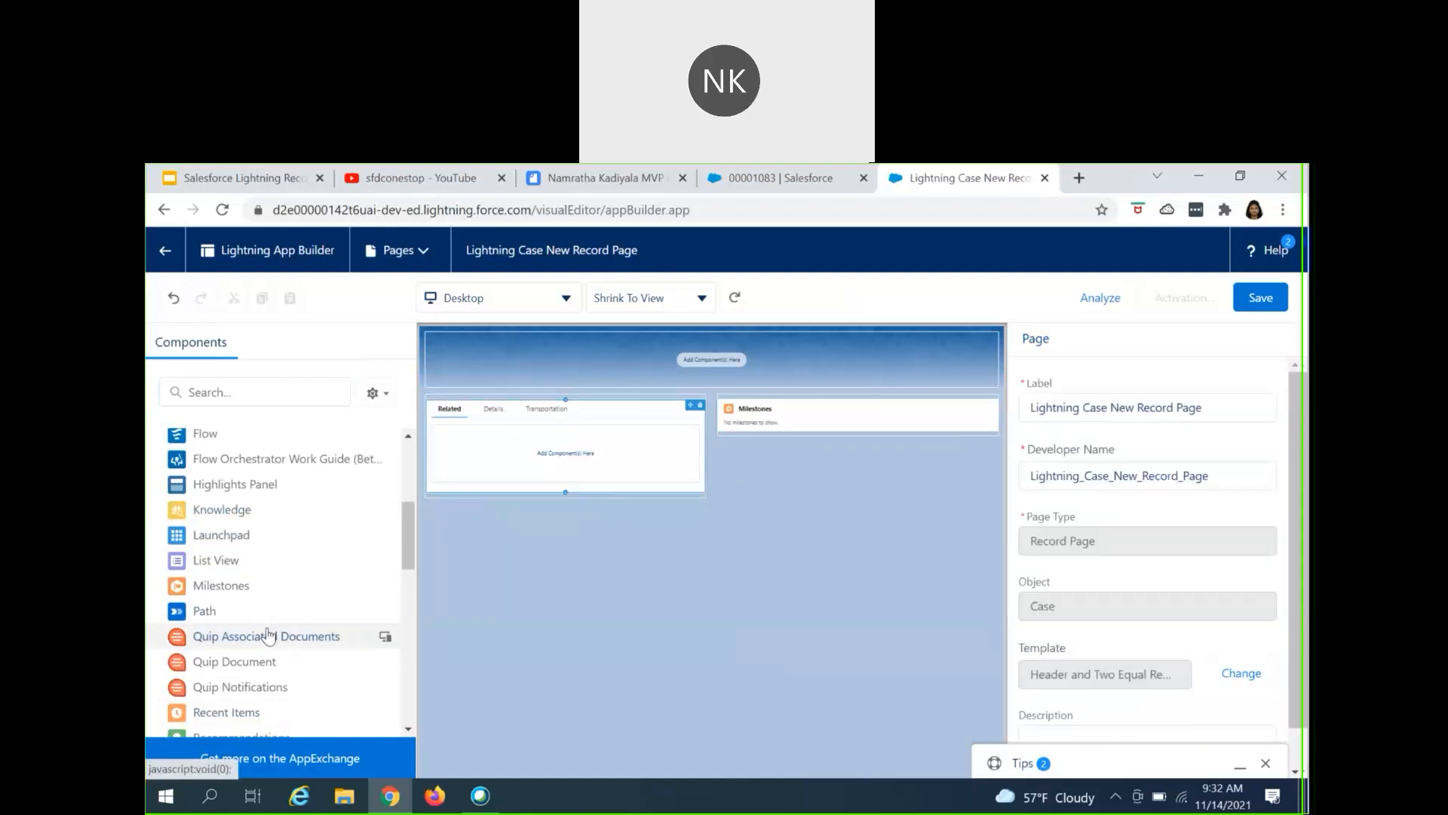
- Search the components for "chatter" and place the Chatter component below Milestones in the right region
scroll(269, 632, "down", 2)
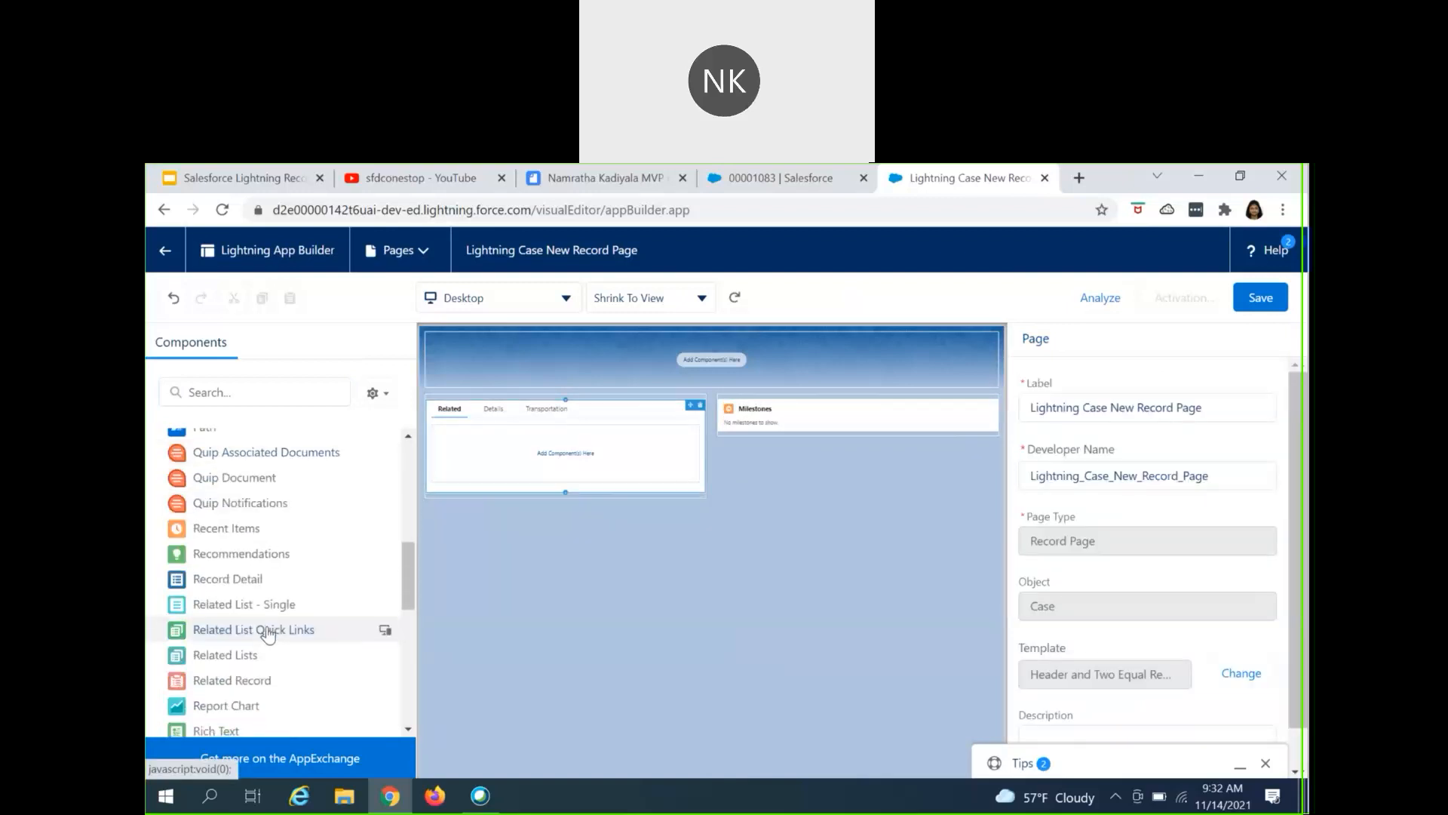
scroll(269, 635, "down", 1)
scroll(279, 656, "down", 3)
scroll(210, 429, "up", 4)
left_click(202, 394)
type("chte")
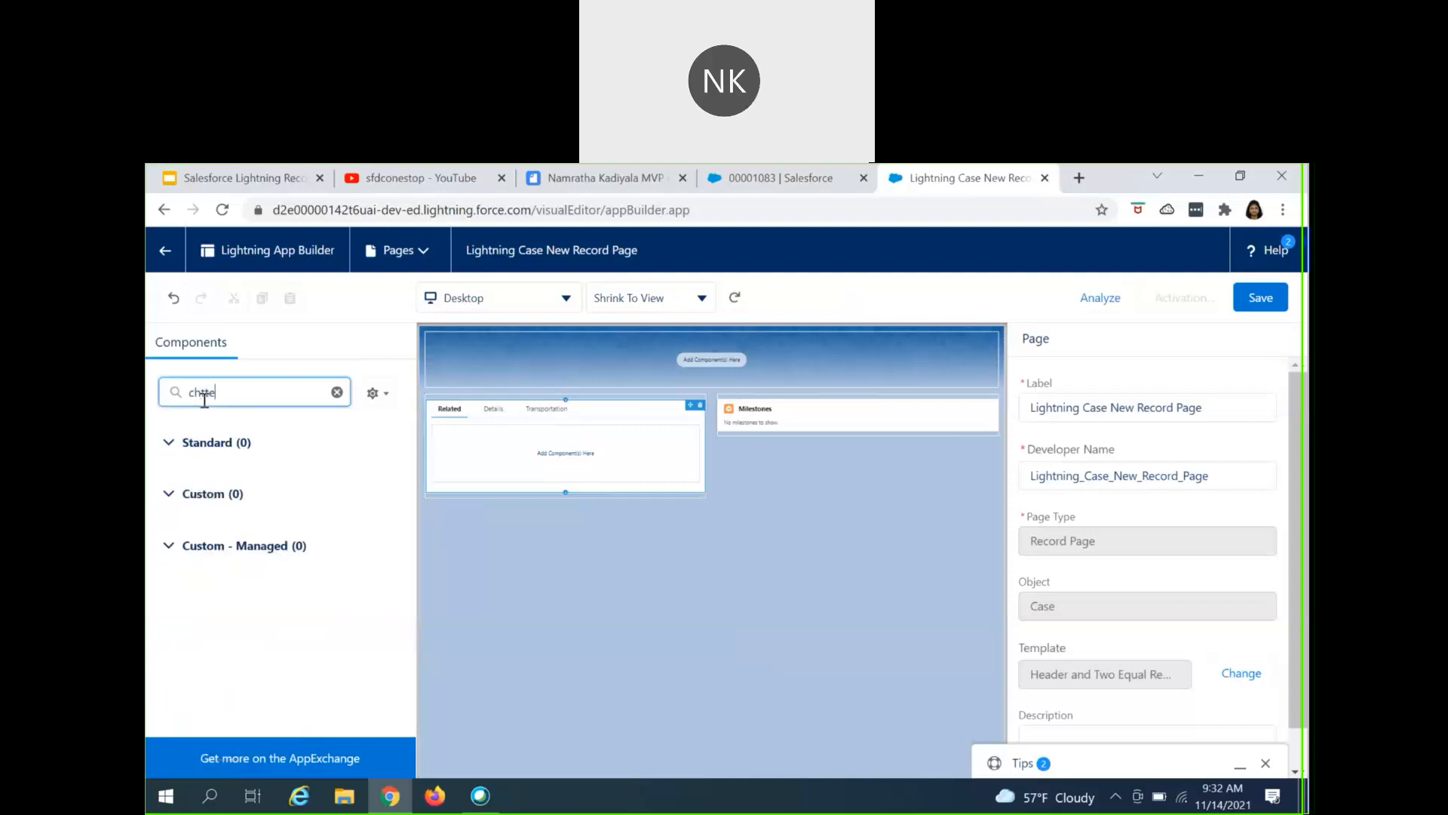
key("BackSpace")
type("atter")
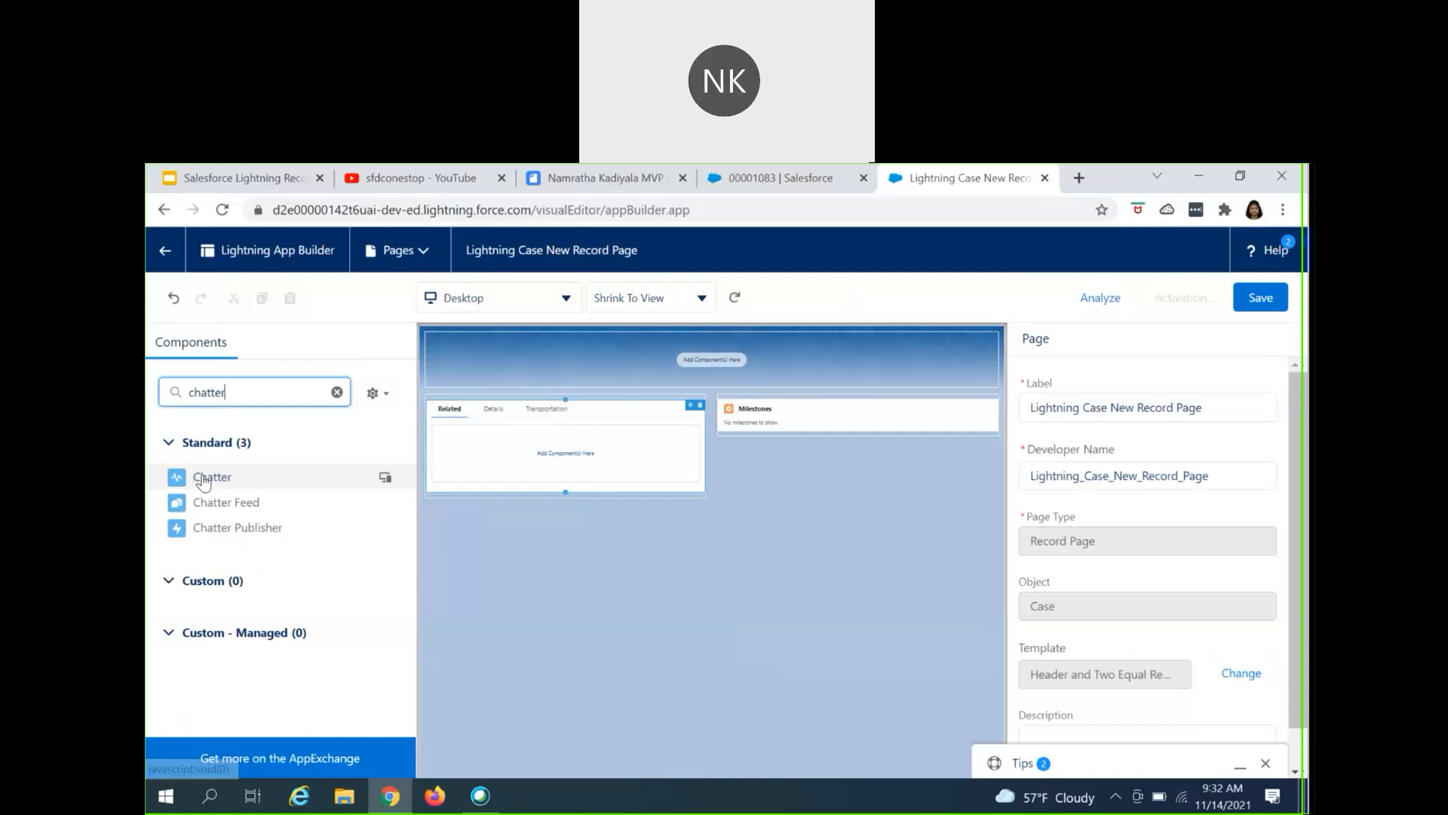
left_click_drag(198, 476, 758, 460)
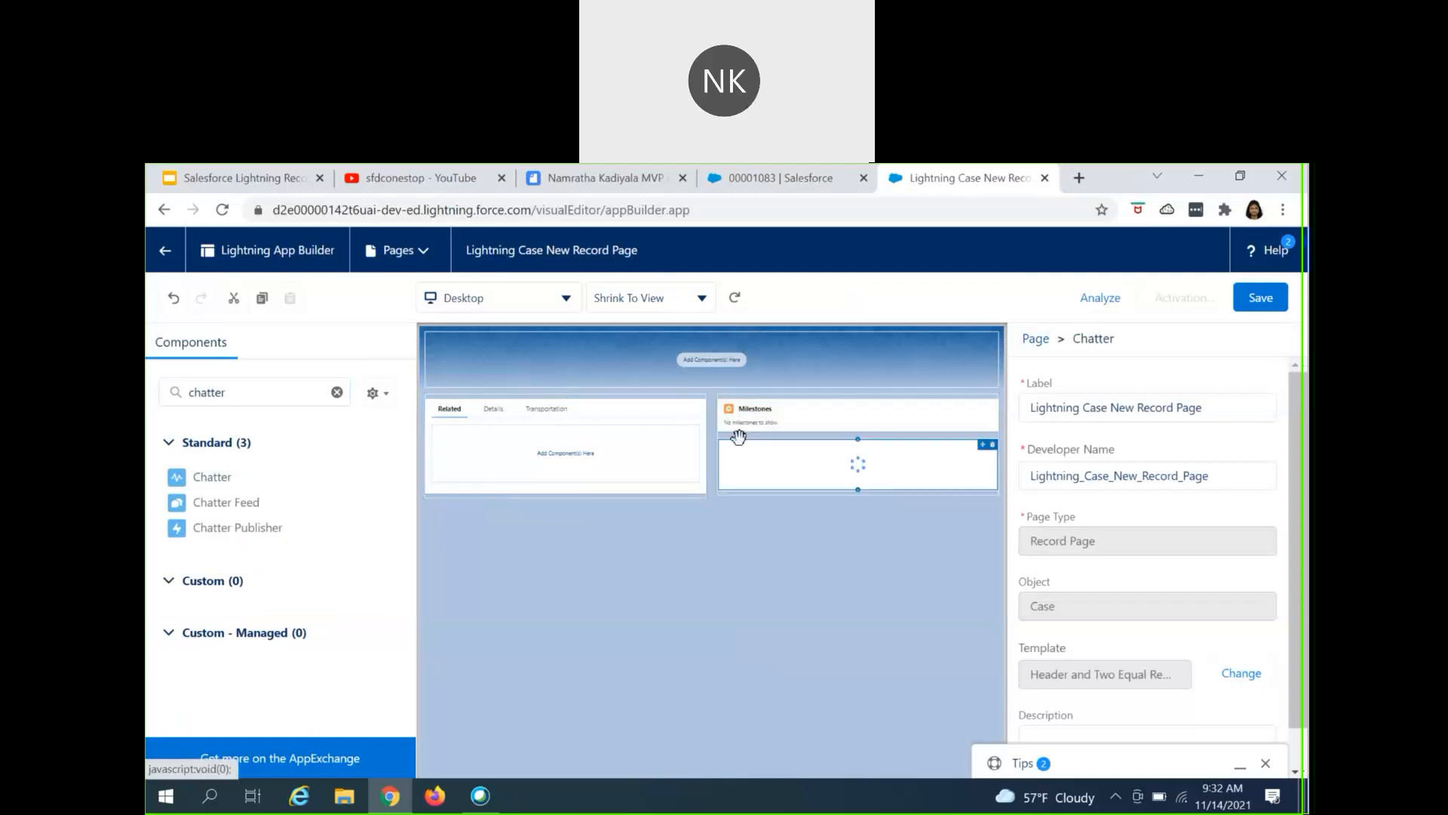
- Search the components for "Know", place the Knowledge component above Milestones, and dismiss the page analysis
double_click(211, 393)
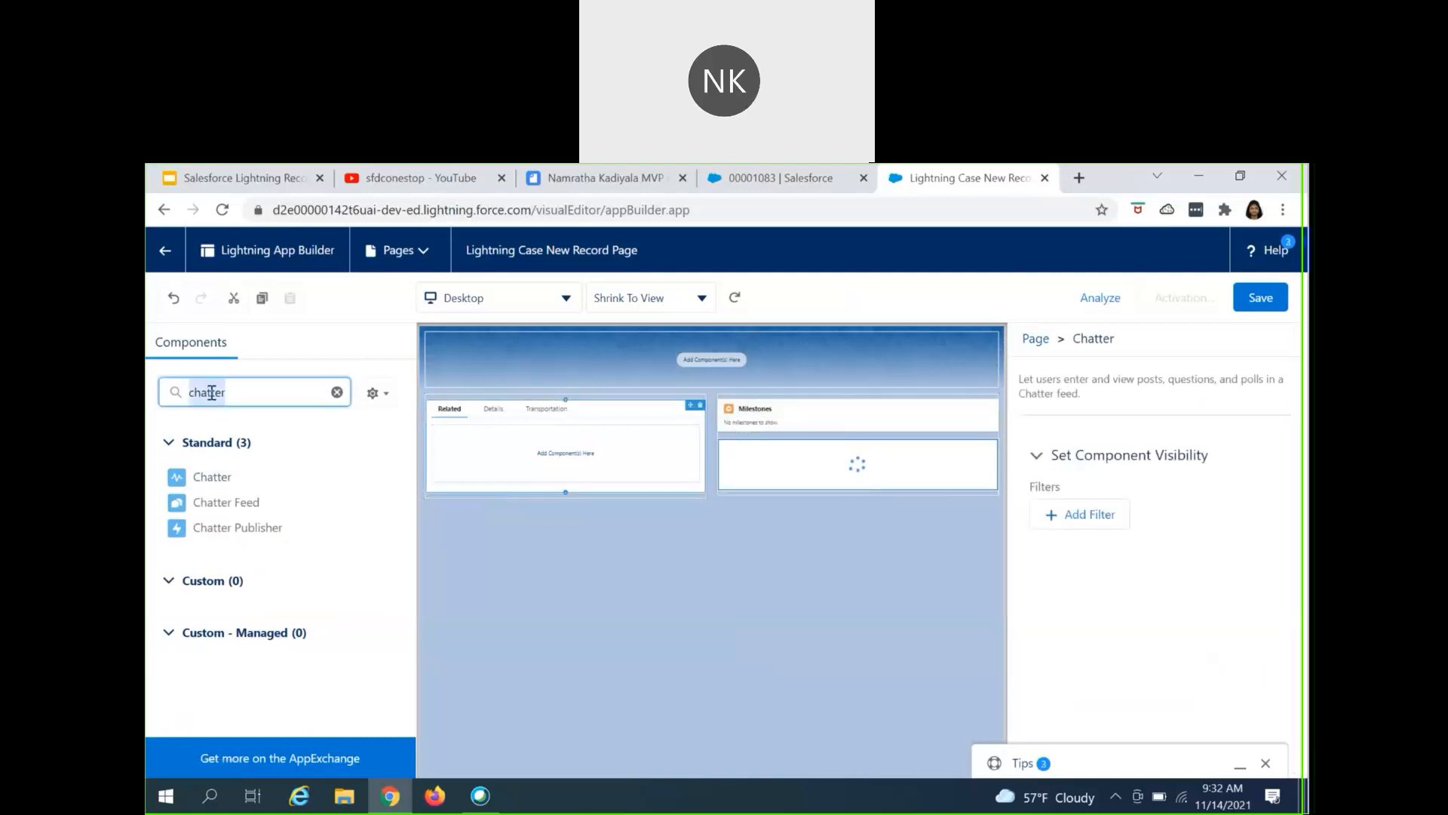
key("BackSpace")
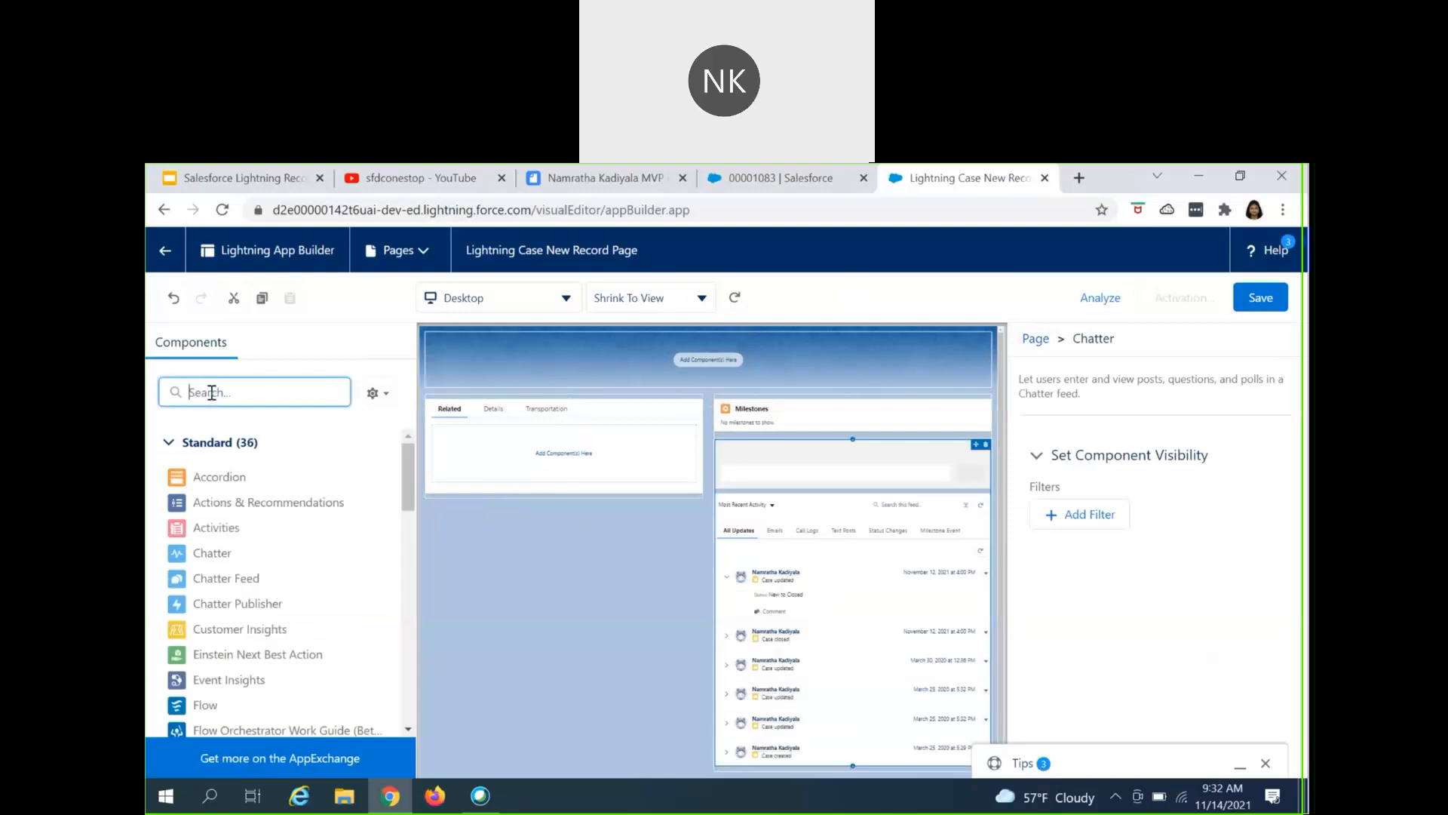
type("Know")
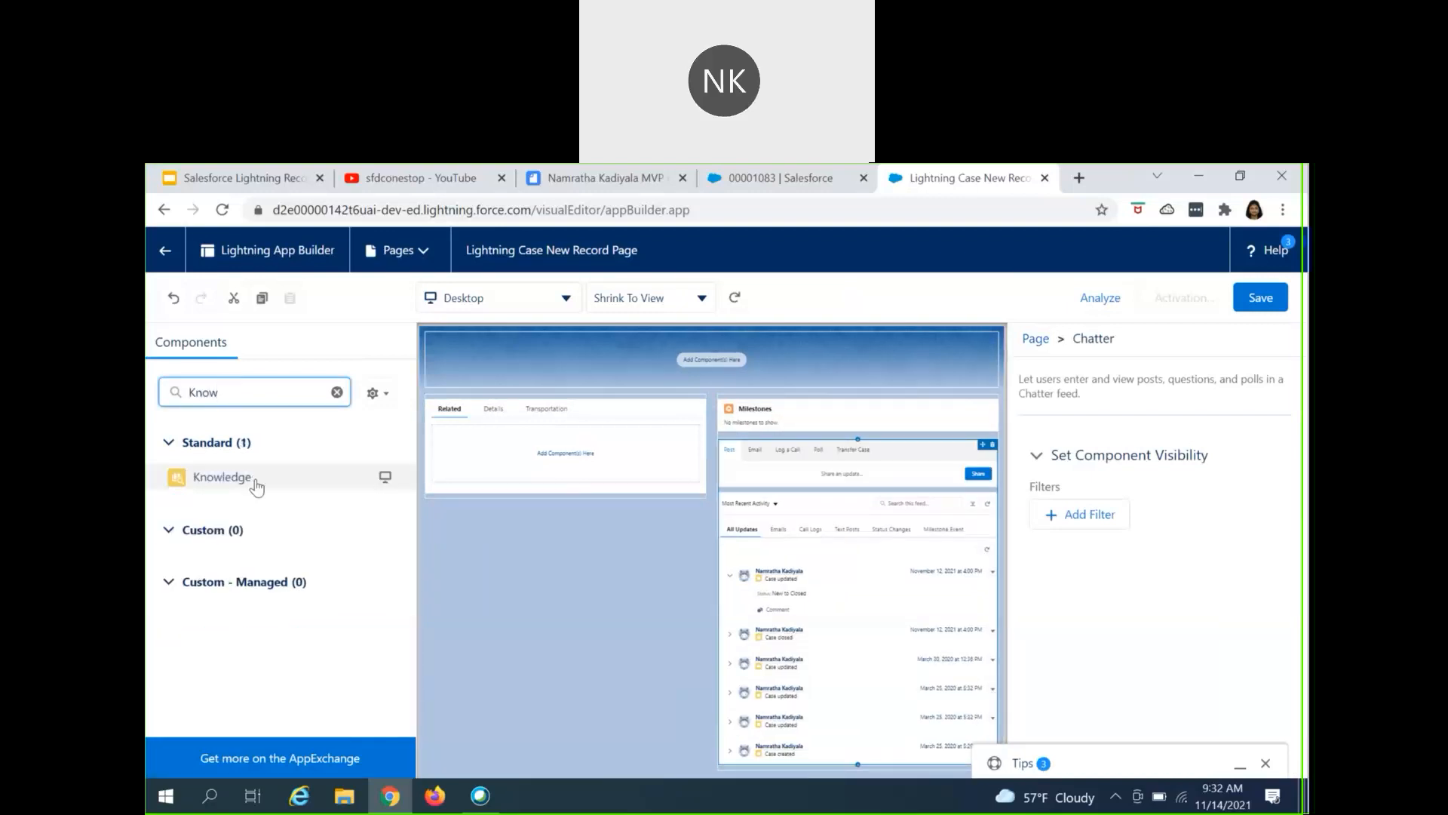
left_click_drag(259, 477, 770, 403)
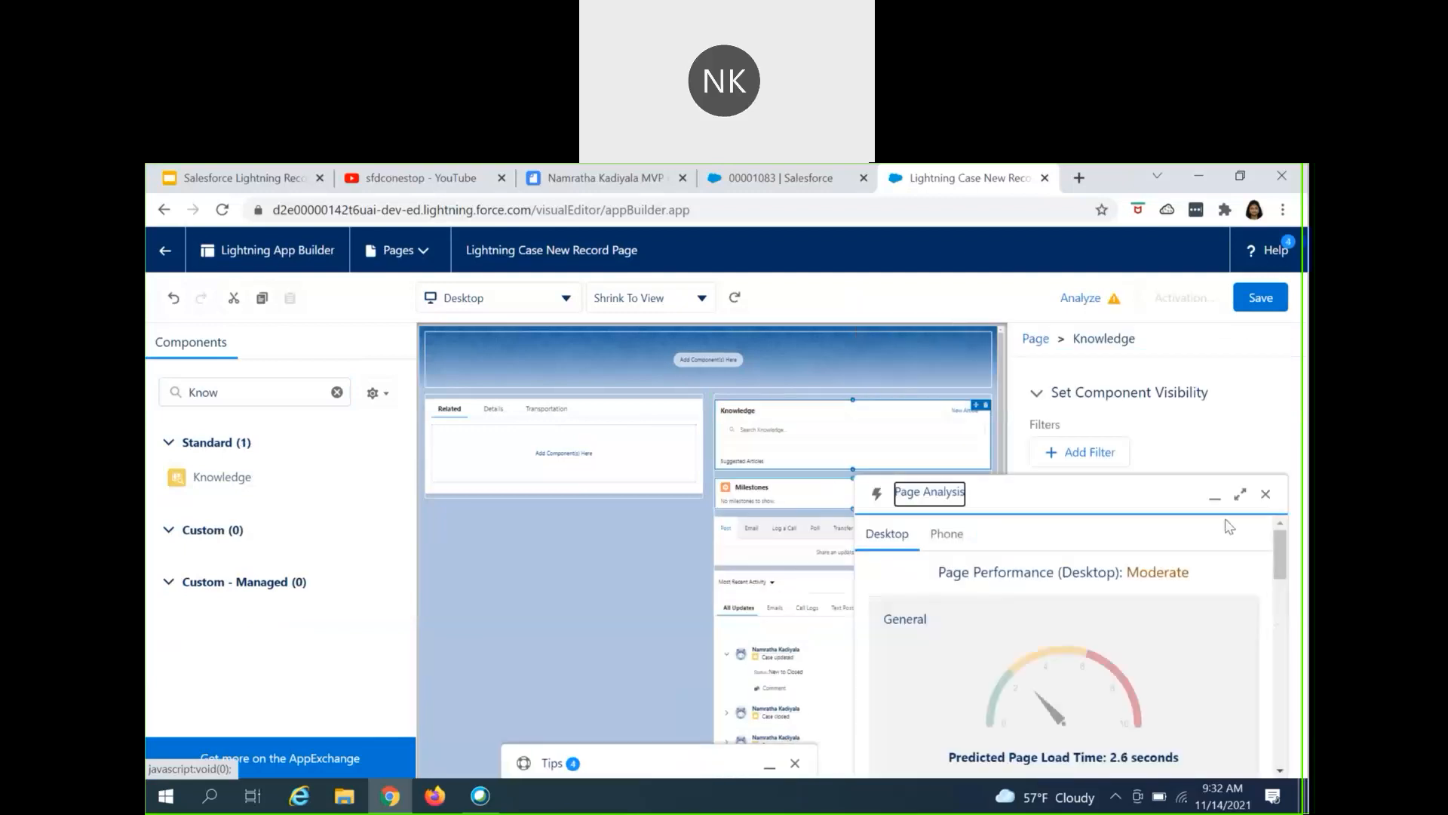
left_click(1265, 494)
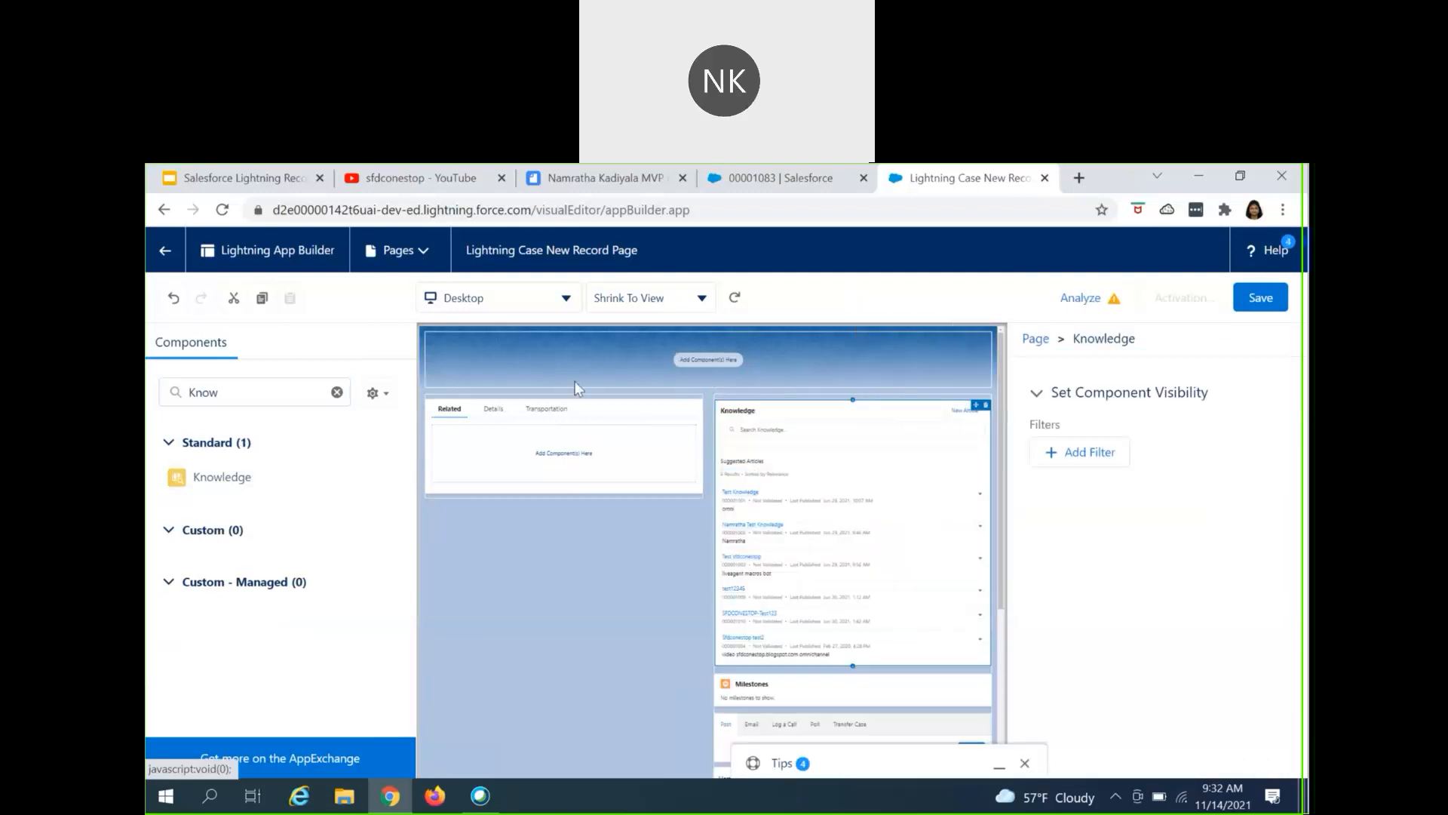
- Clear the component search and place a Highlights Panel in the page's header region
double_click(205, 393)
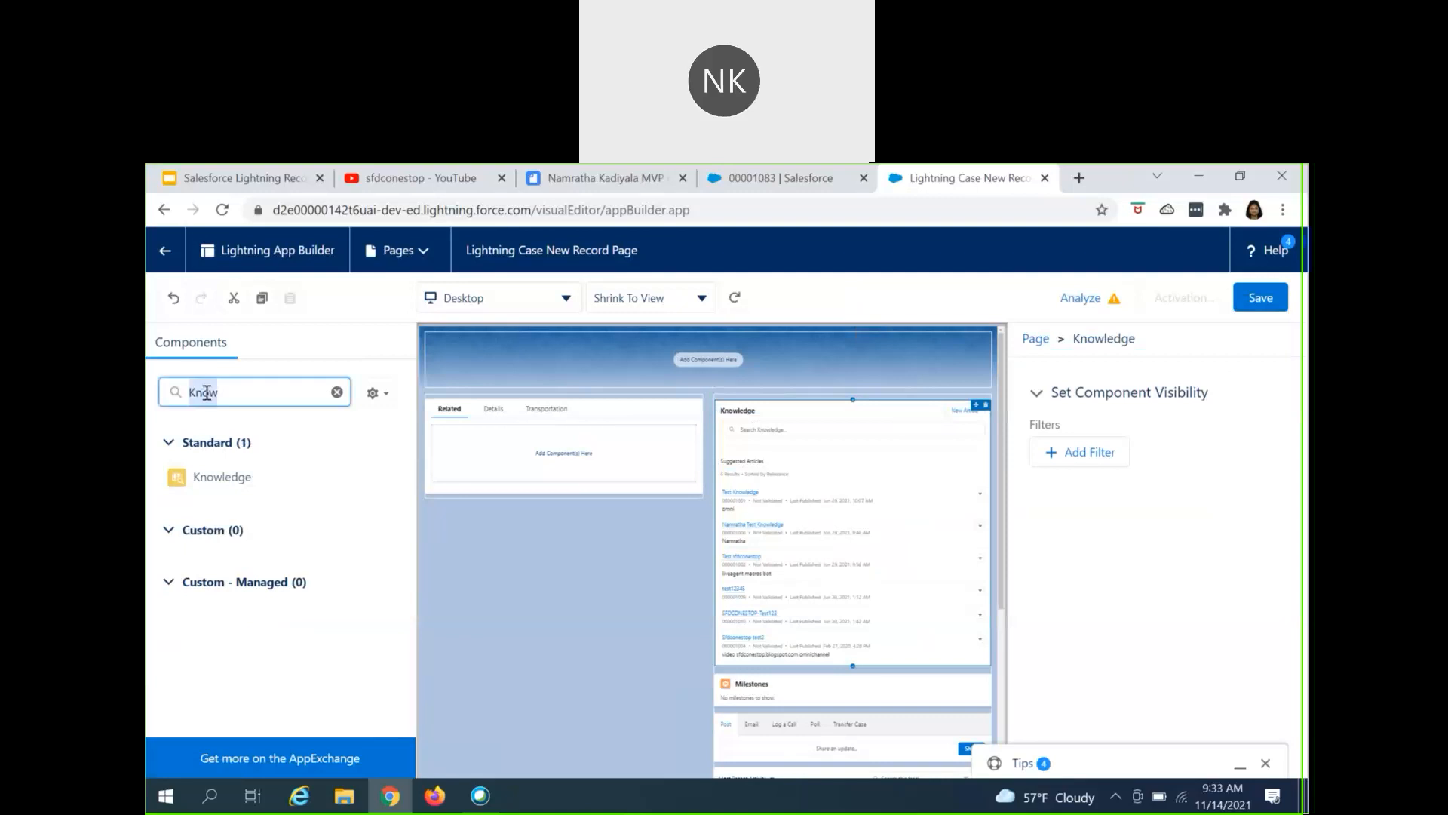
key("BackSpace")
scroll(255, 636, "down", 1)
scroll(255, 636, "down", 2)
left_click_drag(266, 577, 494, 364)
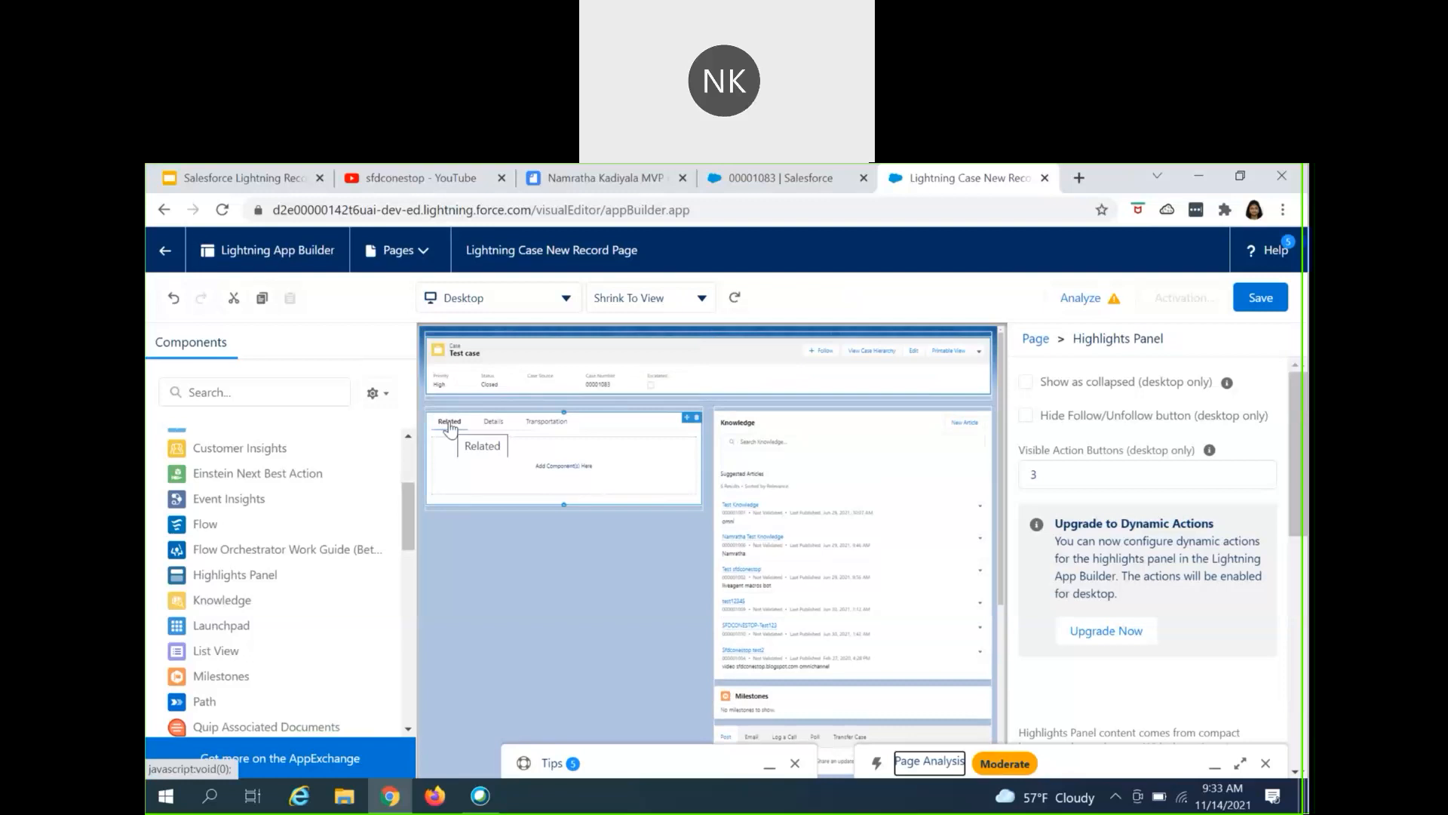
scroll(324, 656, "up", 3)
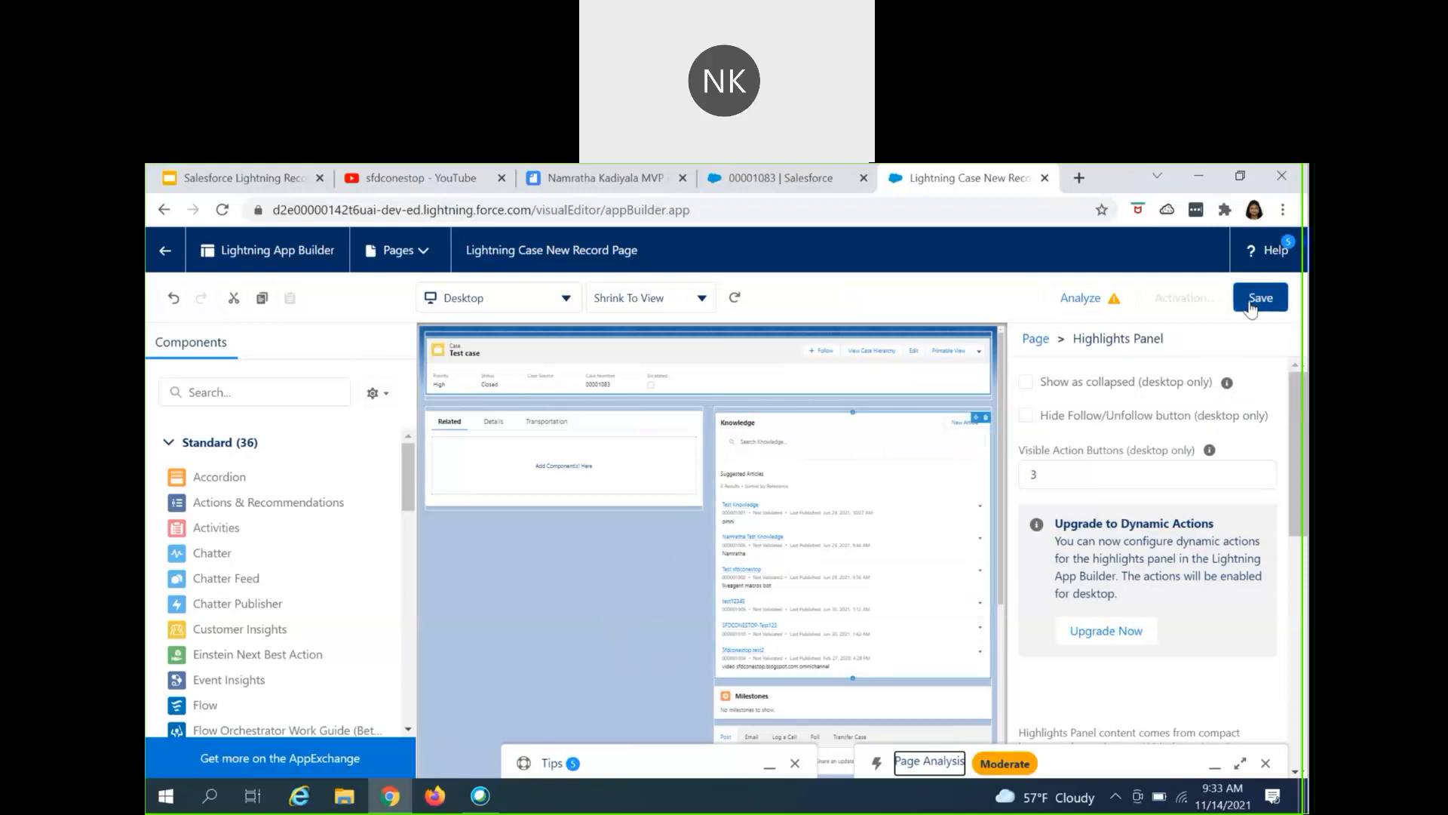
left_click(318, 195)
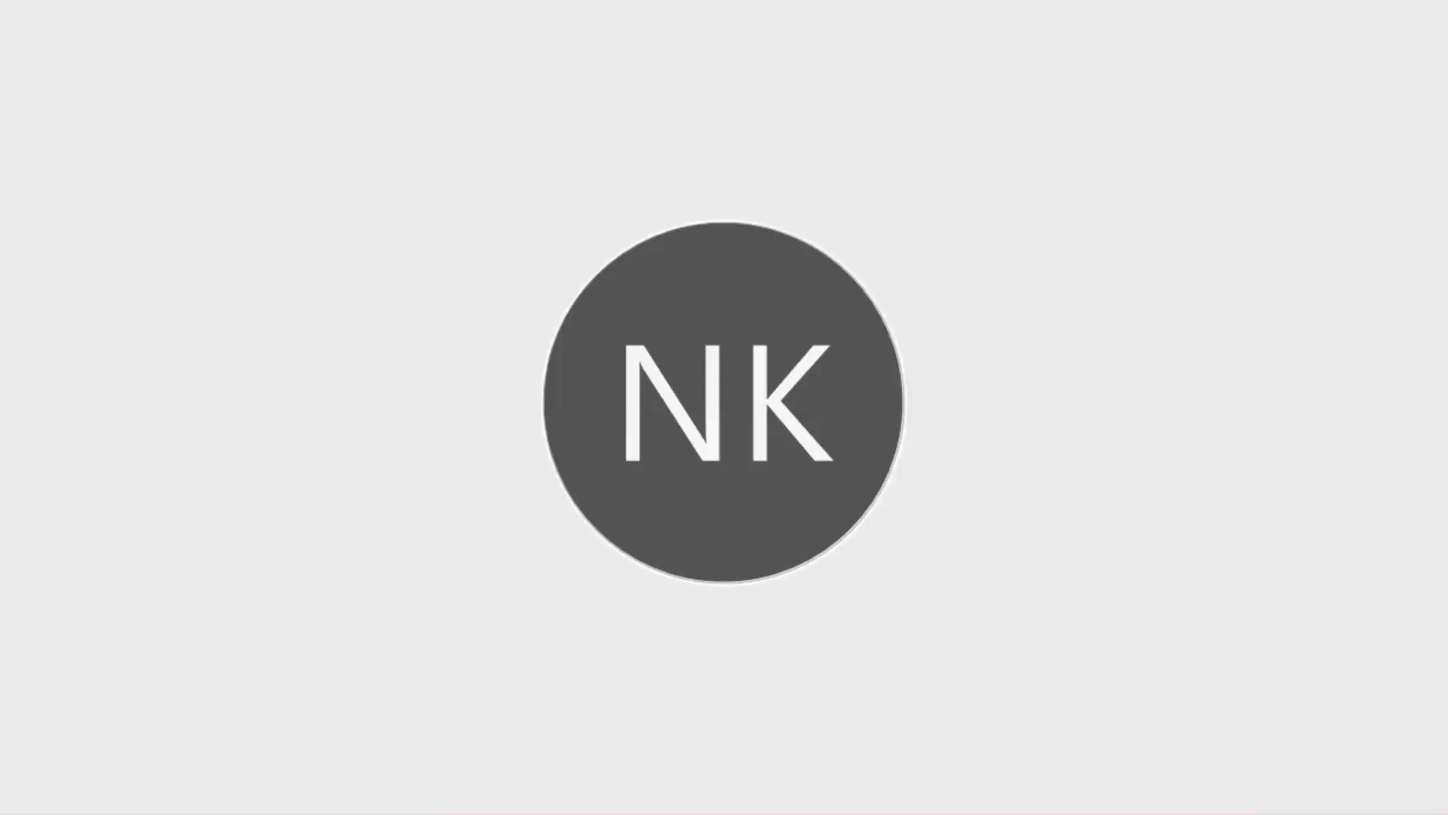